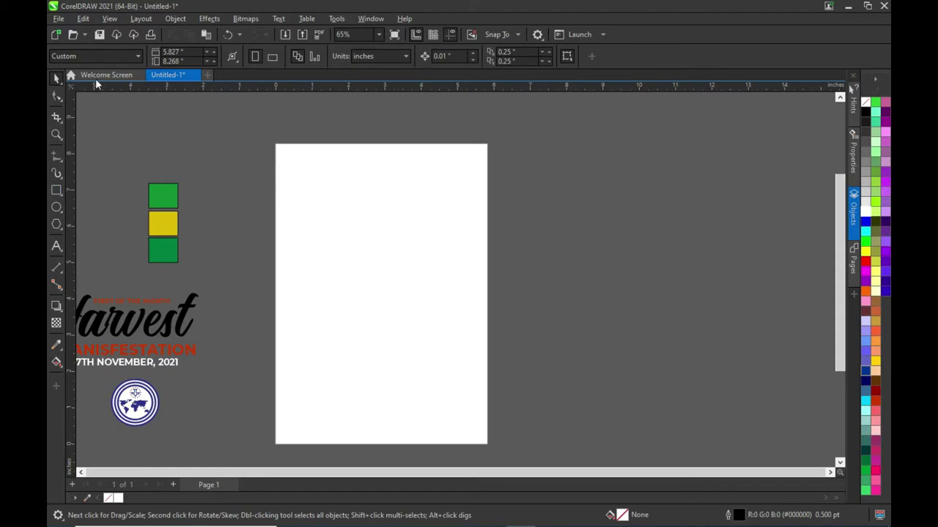
Step: Set the page size to A5 and draw a rectangle covering the whole page
left_click(95, 56)
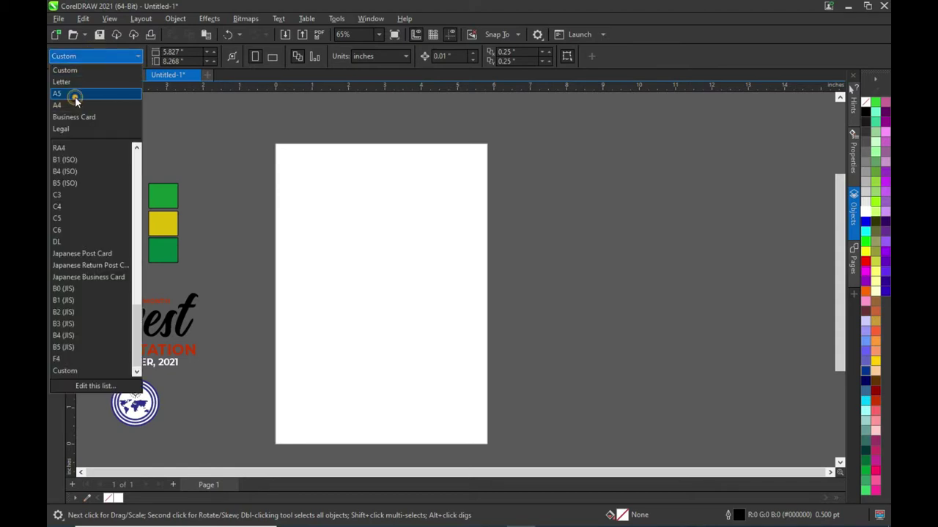
left_click(75, 95)
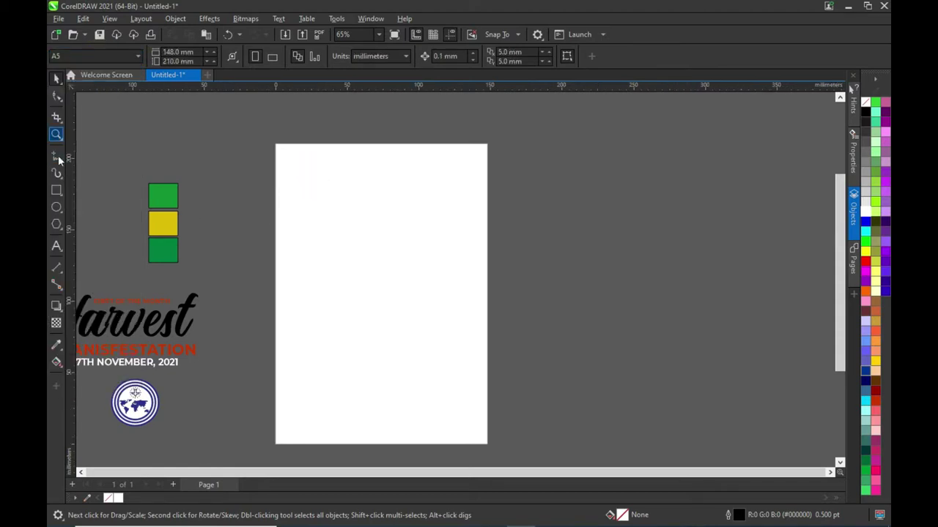
left_click(57, 191)
left_click_drag(275, 143, 489, 442)
Step: Fill the page rectangle with the swatch green #159033 using Copy Fill Here
key("space")
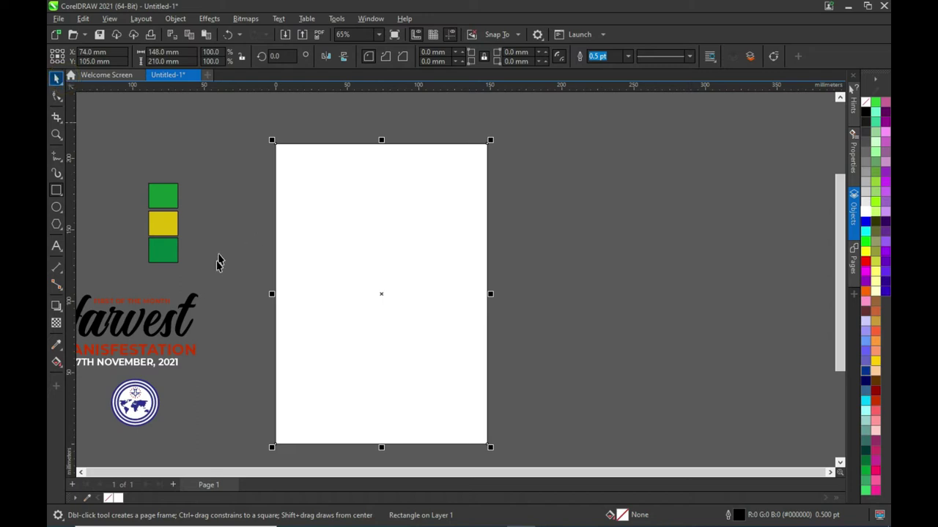
left_click_drag(162, 194, 374, 224)
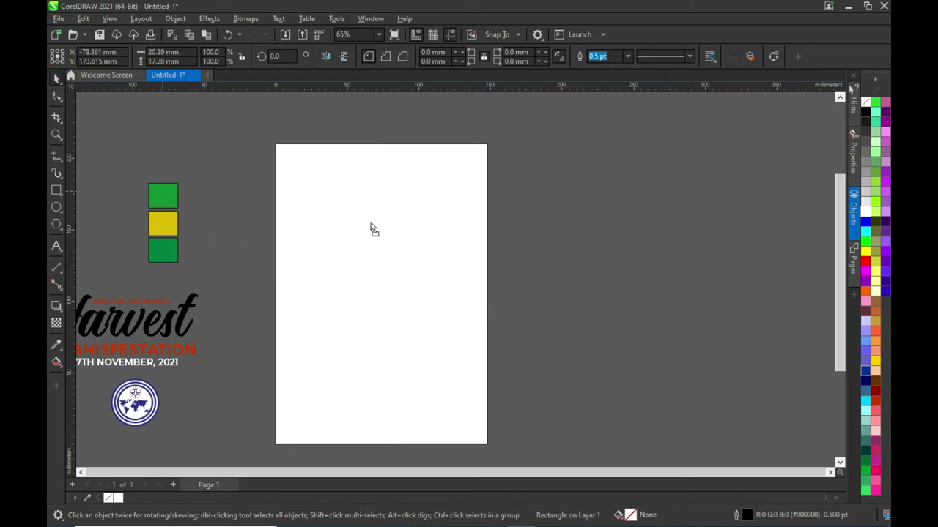
left_click(416, 262)
left_click(553, 241)
left_click(392, 277)
left_click(56, 208)
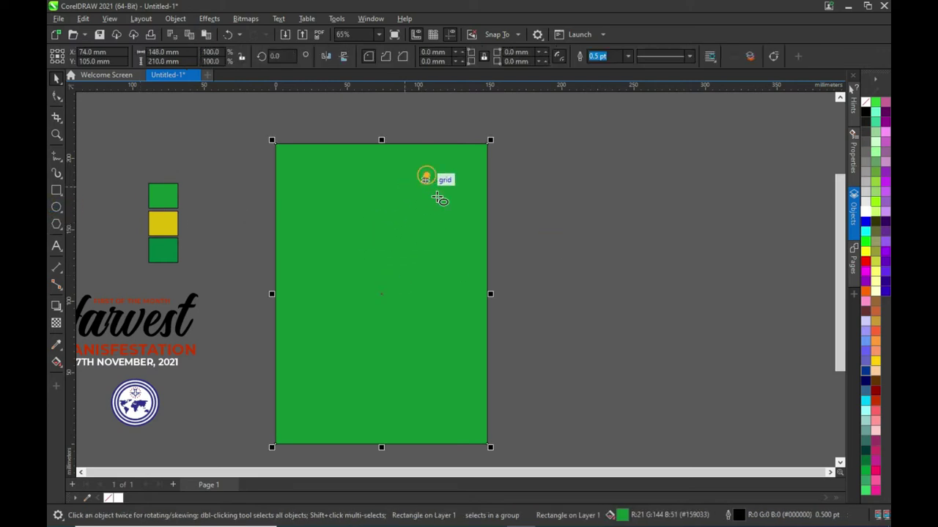
Step: Draw a large circle and move it down over the page's lower half
left_click_drag(423, 169, 699, 423)
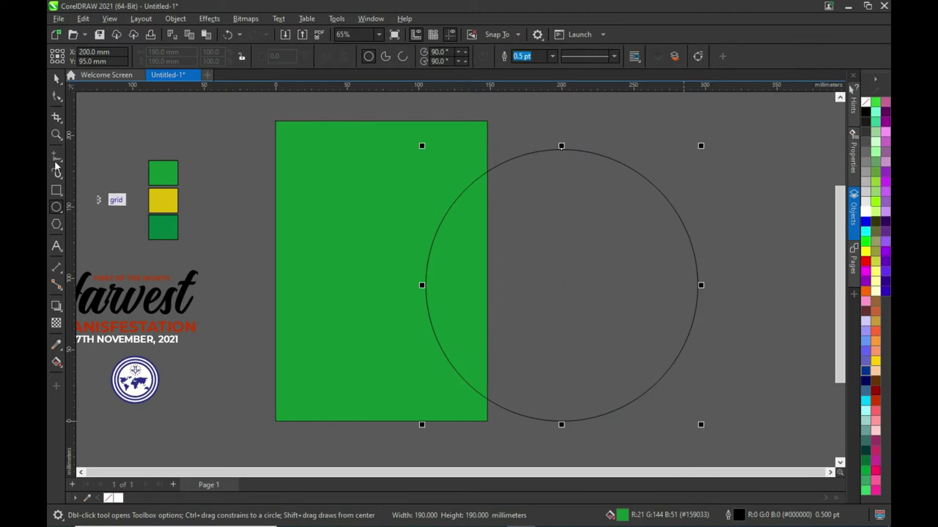
left_click(57, 78)
mouse_move(483, 336)
left_mouse_down()
mouse_move(433, 380)
mouse_move(435, 394)
mouse_move(427, 366)
mouse_move(440, 394)
mouse_move(448, 372)
left_mouse_up()
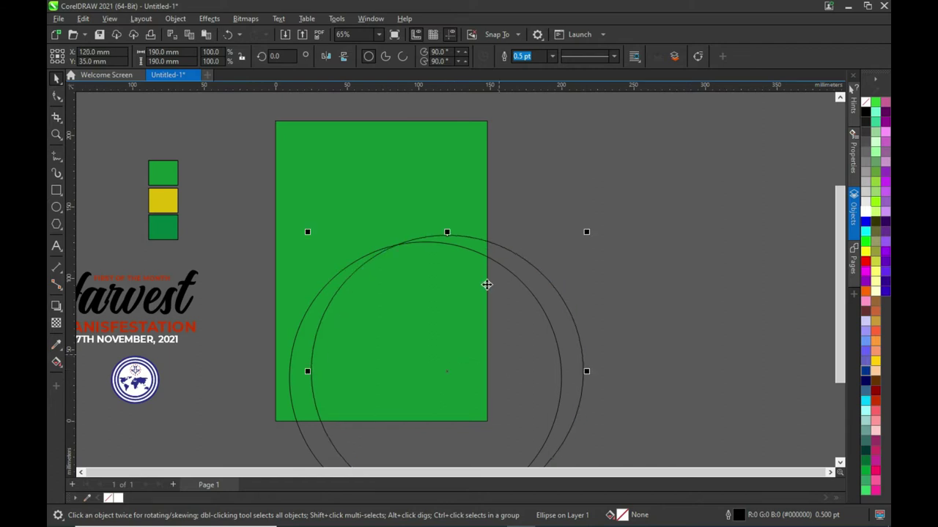
Step: Duplicate the circle, narrow the copy to about 76% width, and fit it inside the circle
left_click(513, 311)
left_click(508, 380)
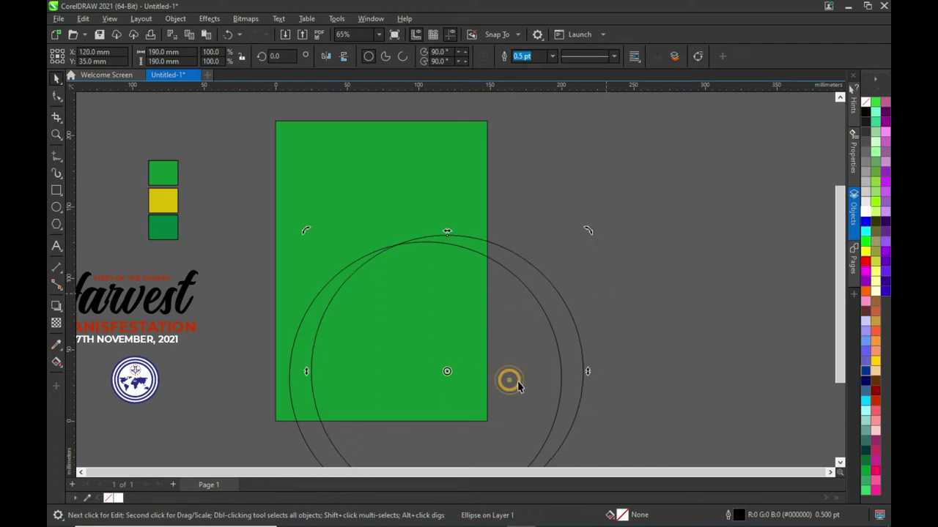
left_click_drag(583, 379, 514, 379)
mouse_move(415, 373)
left_mouse_down()
mouse_move(426, 384)
mouse_move(404, 382)
left_mouse_up()
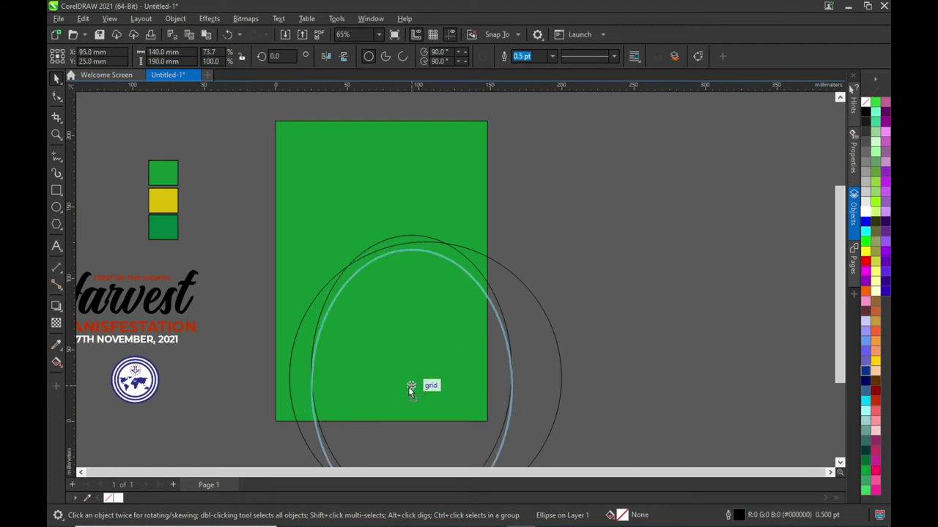
mouse_move(408, 384)
left_mouse_down()
mouse_move(428, 405)
mouse_move(388, 355)
left_mouse_up()
scroll(414, 345, "up", 2)
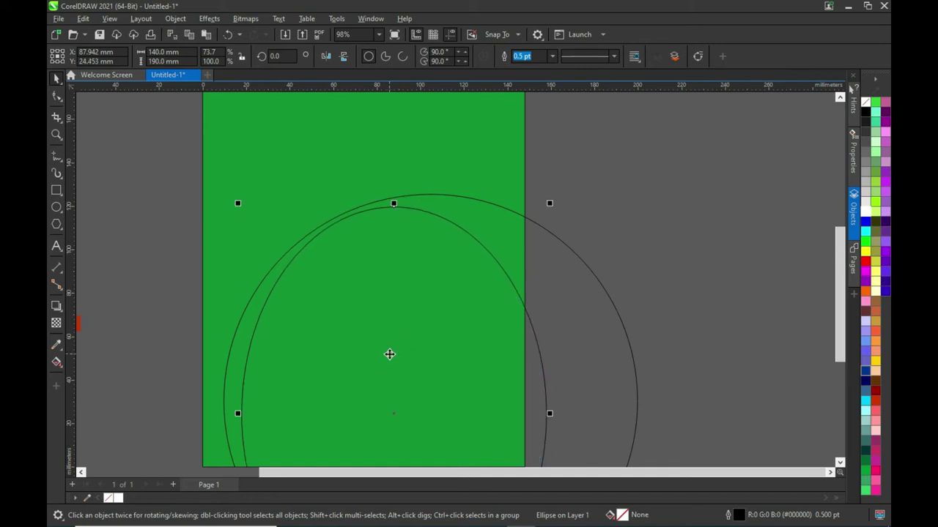
left_click_drag(389, 357, 389, 354)
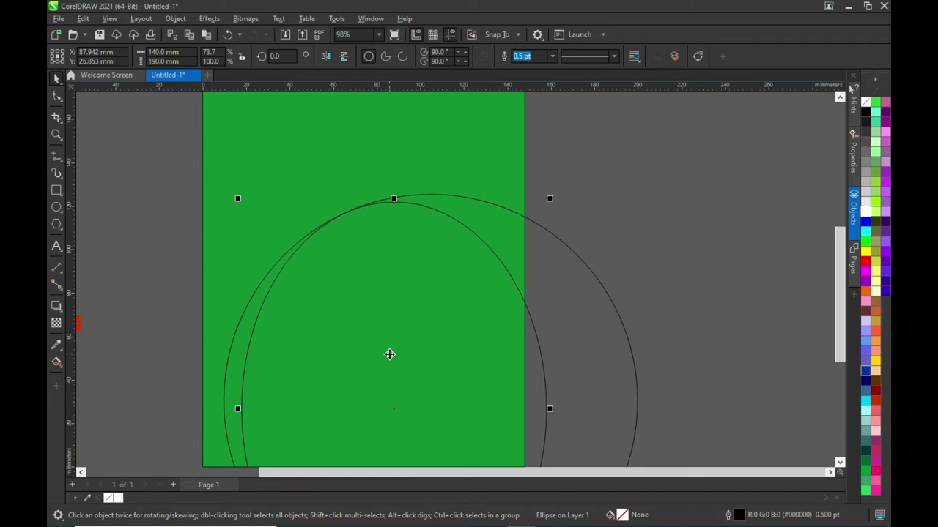
scroll(454, 213, "down", 1)
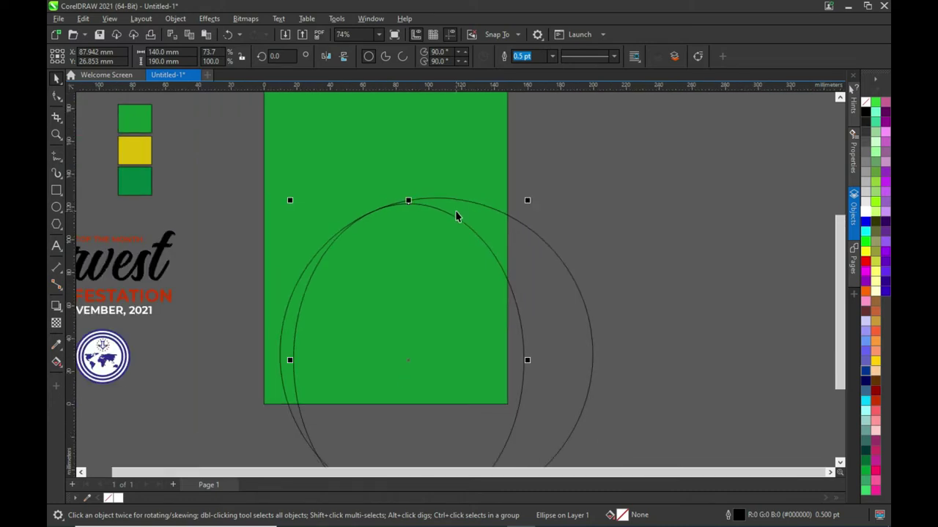
Step: Undo a first Smart Fill attempt and reposition the narrow ellipse inside the large circle
left_click(56, 365)
left_click(98, 375)
left_click(481, 243)
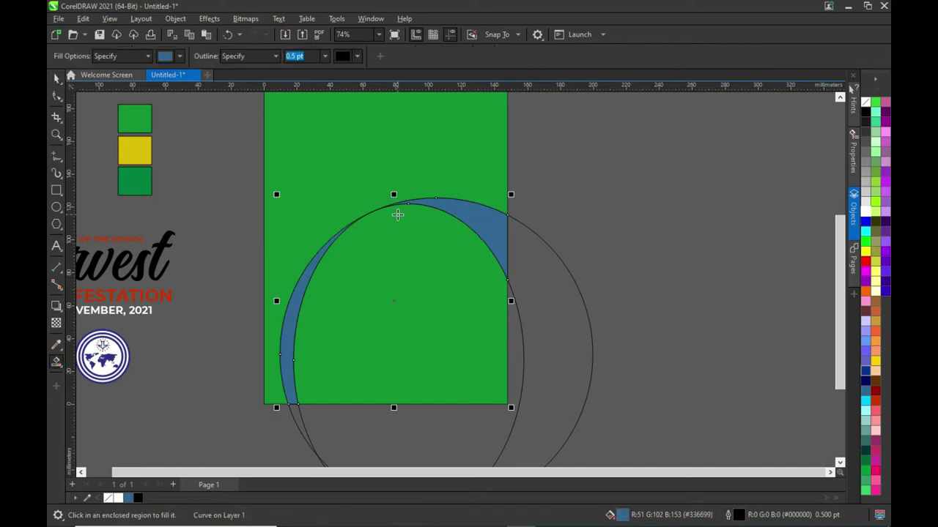
key("ctrl+z")
left_click(57, 78)
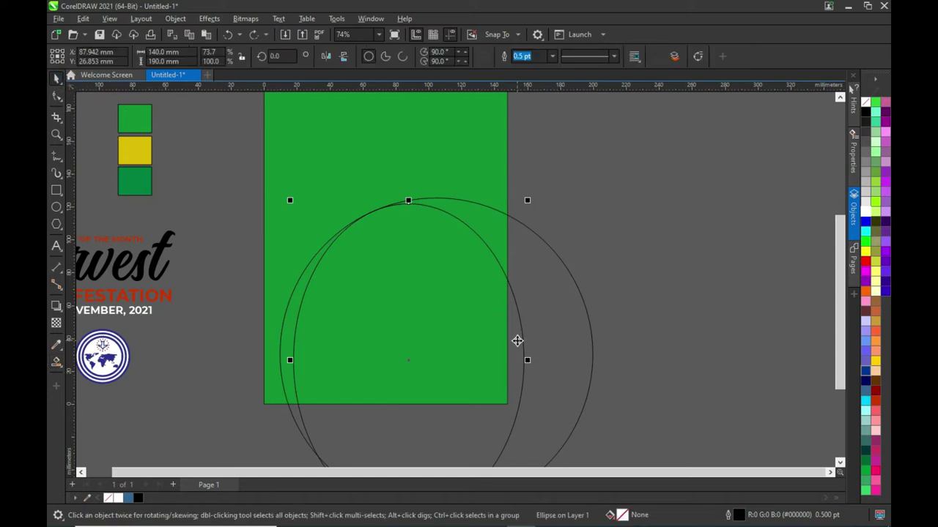
left_click_drag(514, 332, 644, 312)
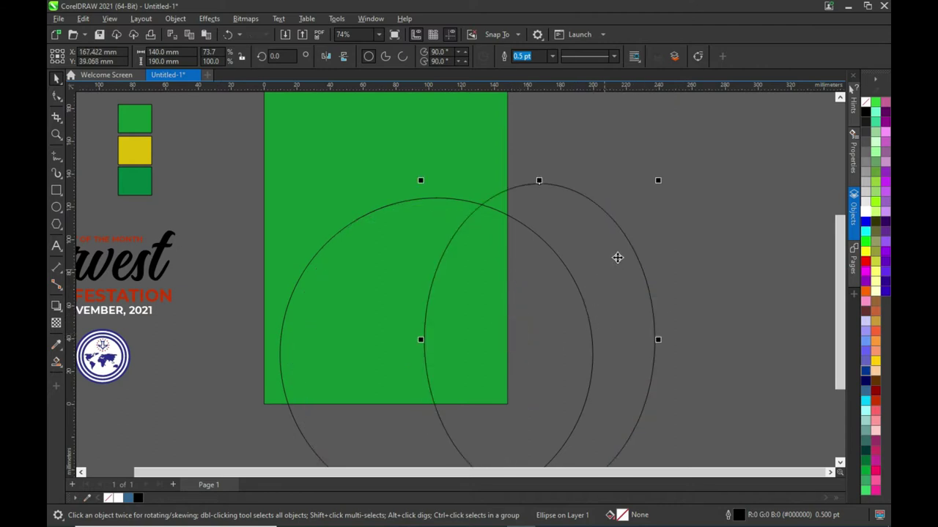
left_click_drag(611, 263, 469, 273)
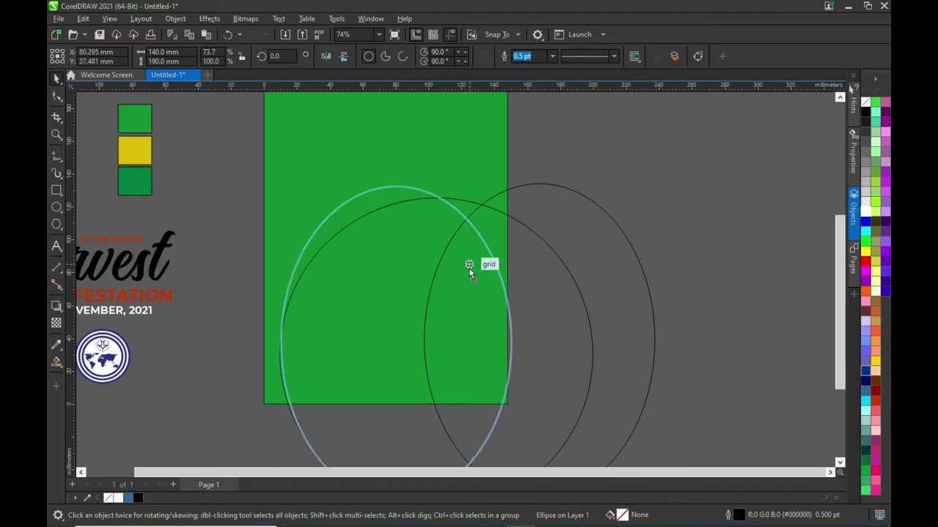
left_click_drag(471, 271, 471, 271)
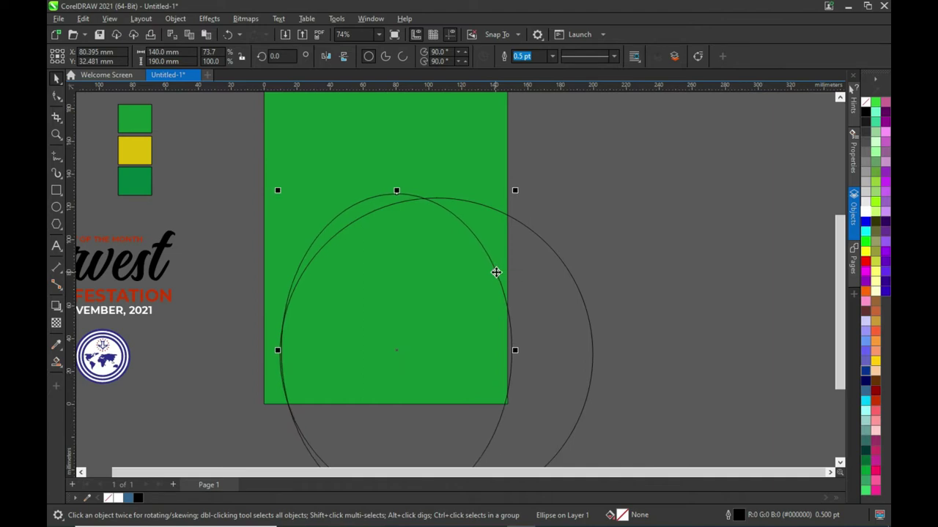
left_click_drag(496, 272, 498, 271)
Step: Smart Fill the gap between the circle and the page's right edge with blue #336699
left_click(54, 362)
left_click(477, 211)
left_click(54, 79)
left_click(467, 327)
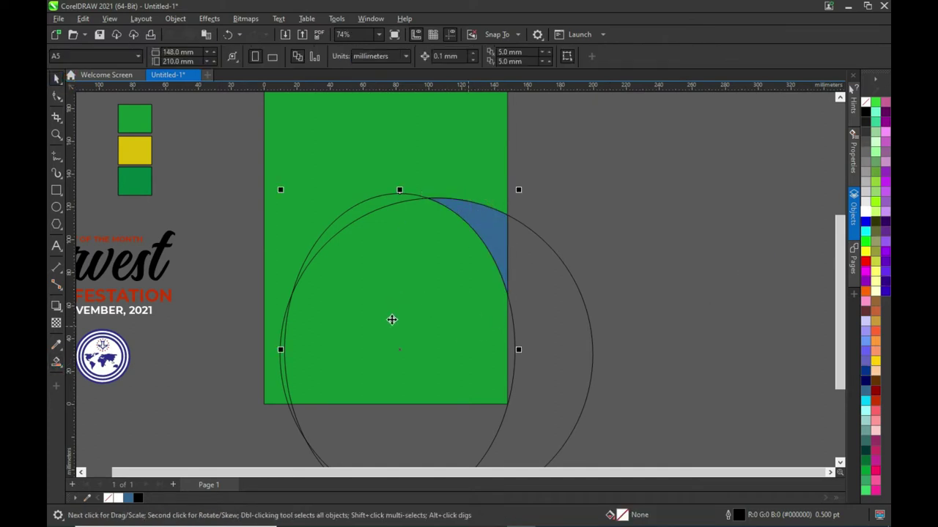
Step: Delete the narrow ellipse and place an offset copy of the large circle
left_click_drag(396, 347, 665, 303)
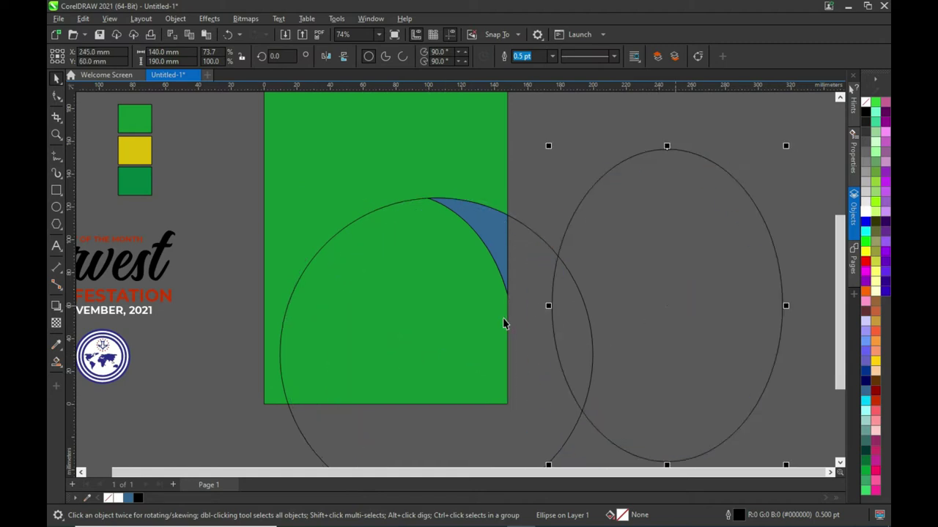
key("Delete")
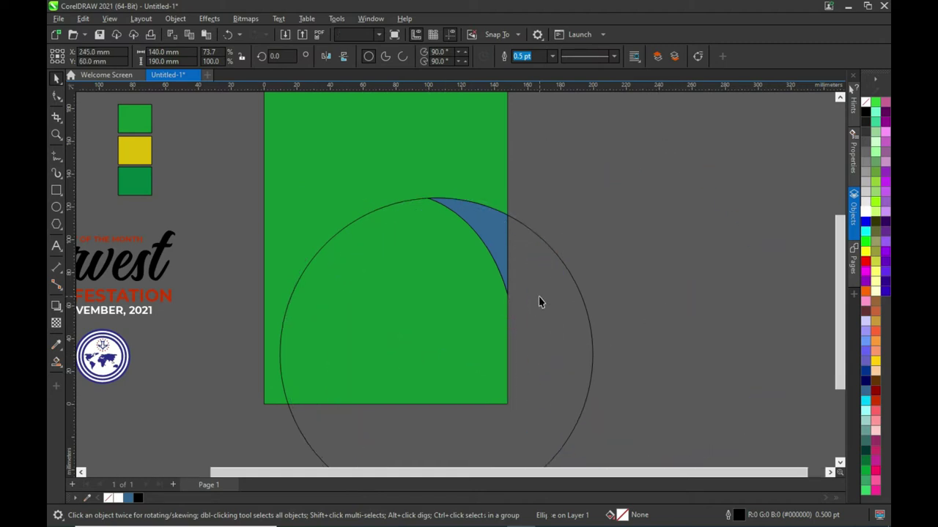
left_click(548, 315)
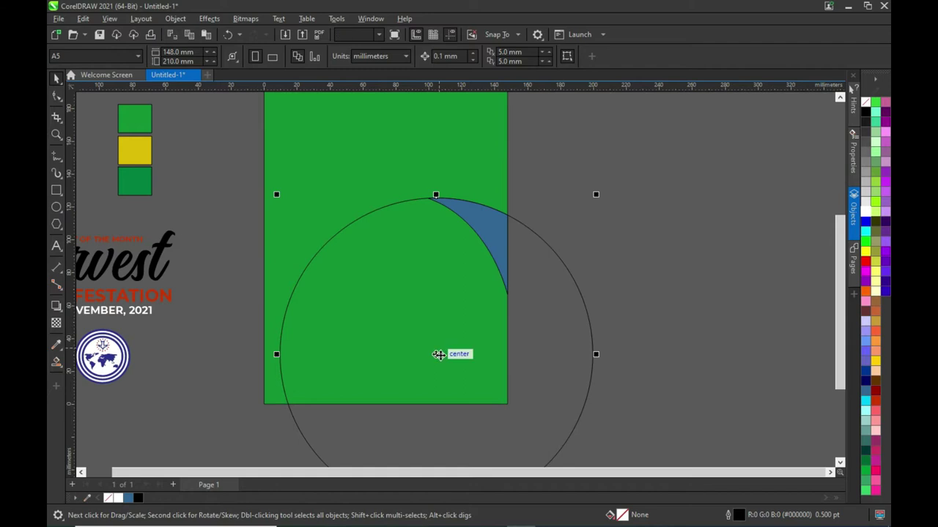
left_click(432, 353)
mouse_move(464, 361)
left_mouse_down()
mouse_move(473, 340)
mouse_move(454, 344)
left_mouse_up()
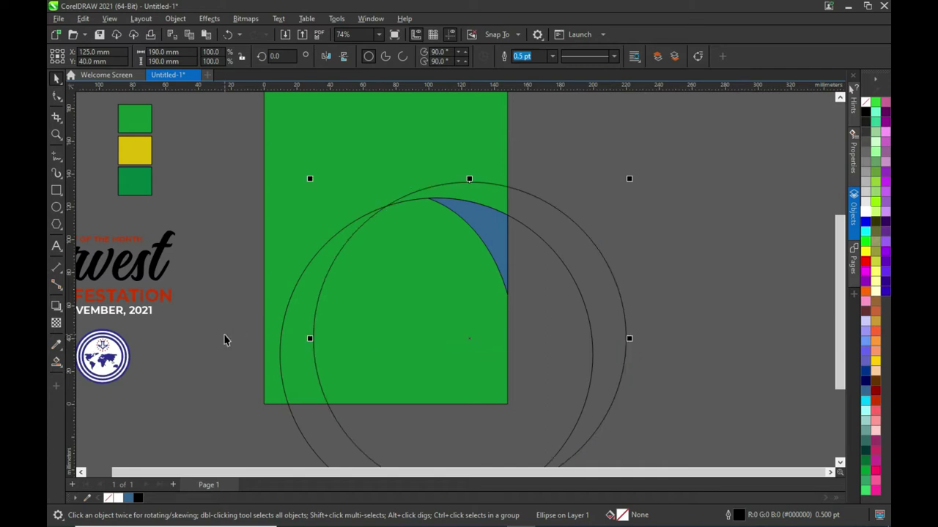
Step: Smart Fill the left and top crescents between the two circles with blue
left_click(58, 359)
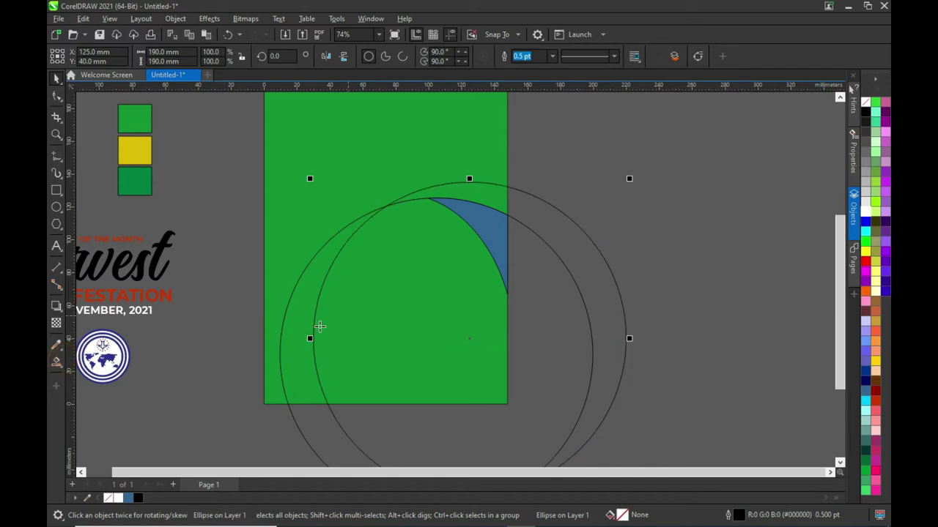
left_click(299, 331)
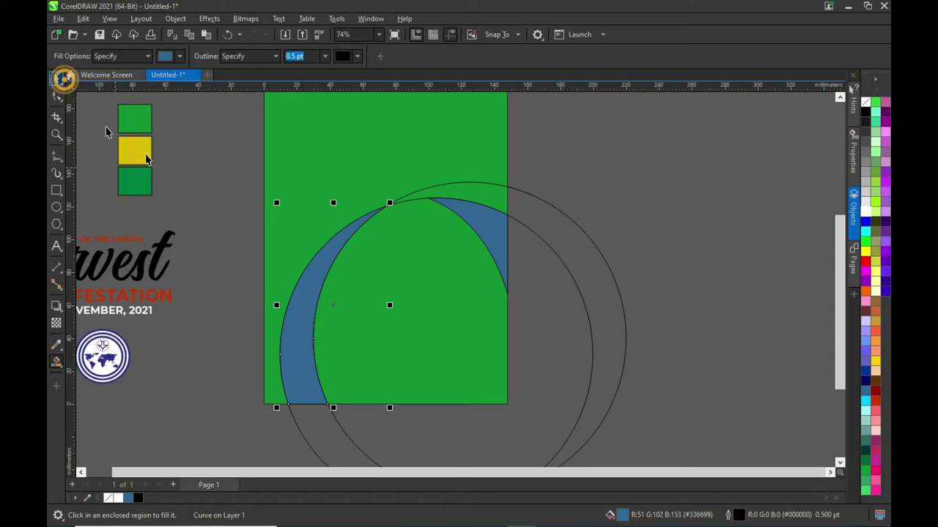
key("space")
left_click_drag(545, 317, 534, 344)
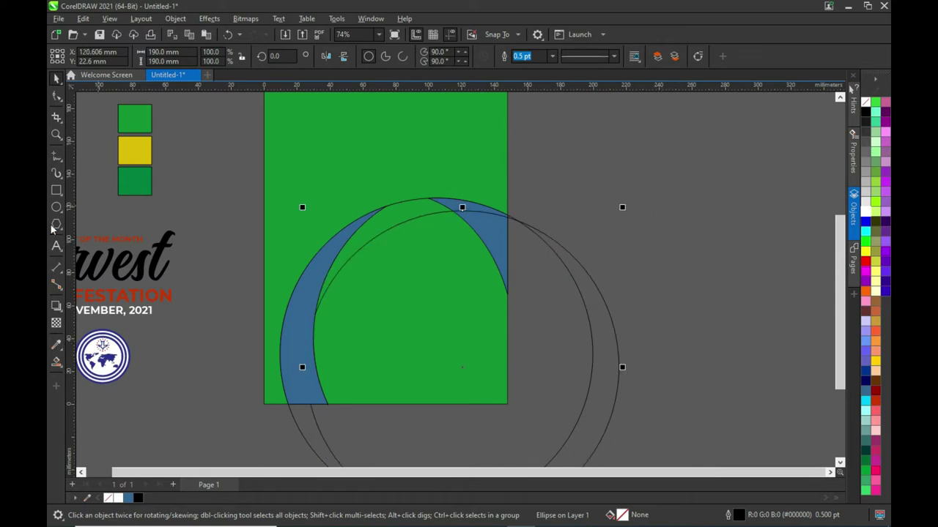
left_click(56, 362)
left_click(379, 221)
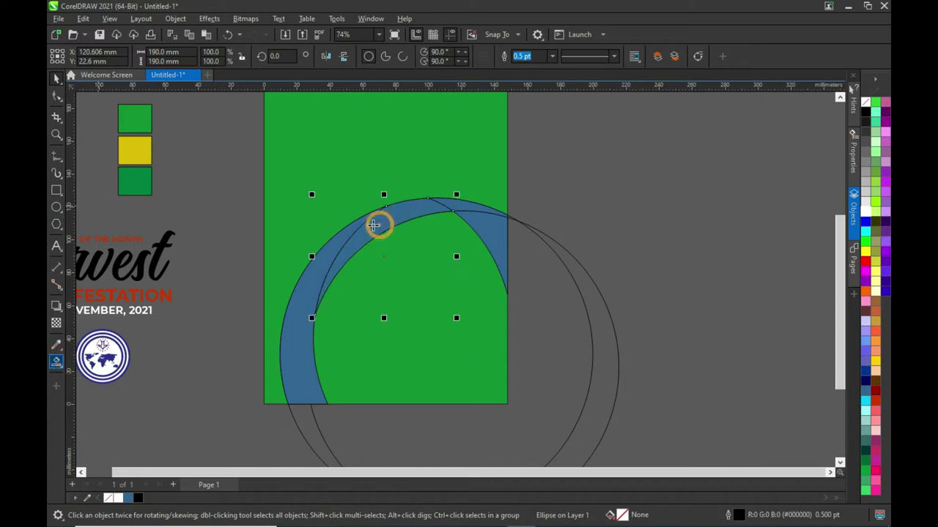
Step: Delete both leftover circle outlines
left_click(591, 331)
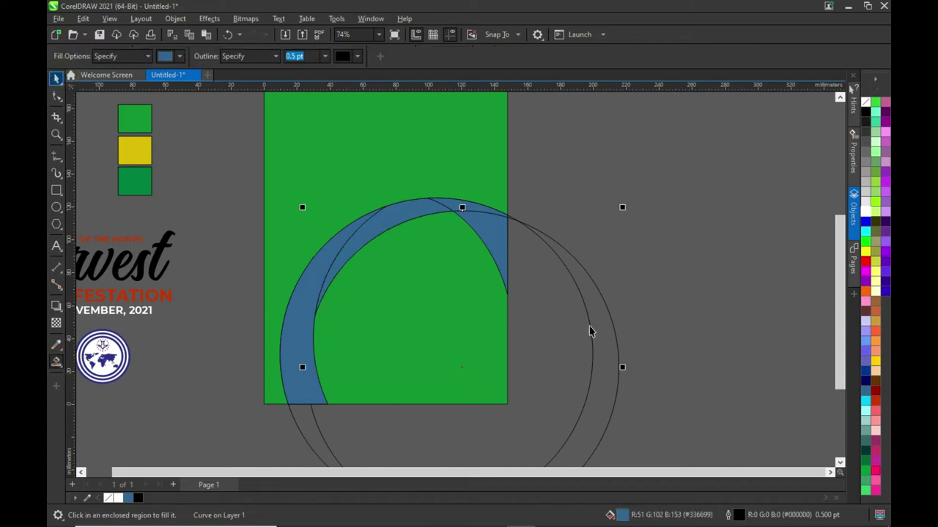
key("space")
key("Delete")
left_click(564, 358)
key("Delete")
left_click(636, 272)
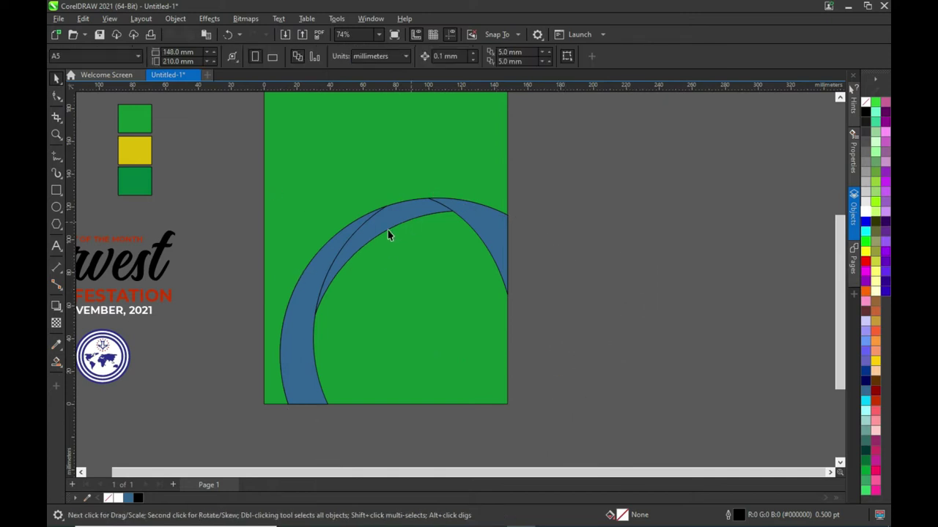
Step: Apply the dark green swatch fill to the crescent instead of yellow
left_click(305, 308)
left_click_drag(132, 150, 291, 357)
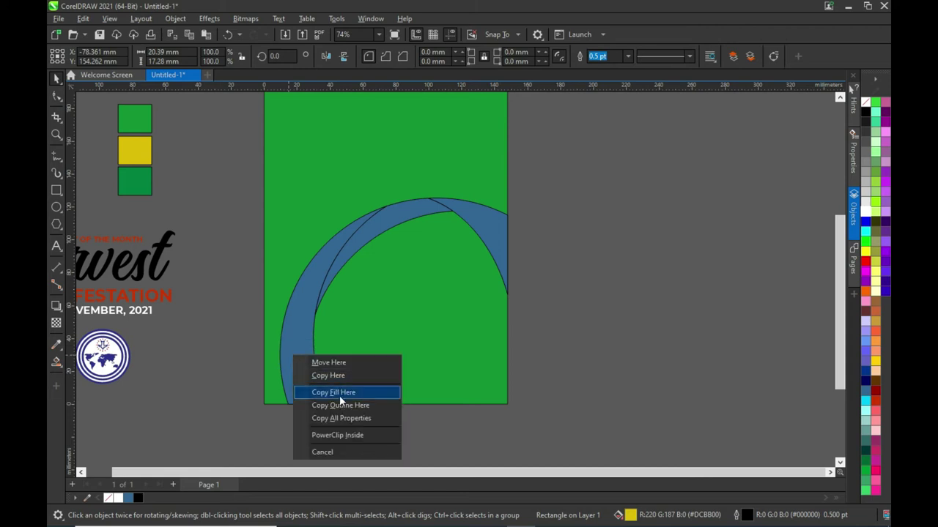
left_click(340, 390)
left_click_drag(136, 180, 488, 227)
left_click(529, 265)
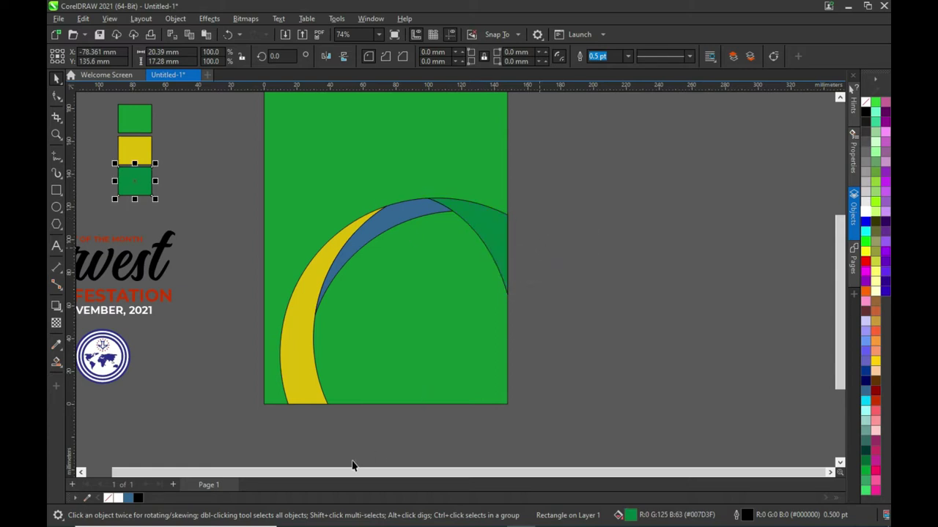
Step: Darken the third swatch to #004D27 and copy that fill onto the right arc
left_click(634, 515)
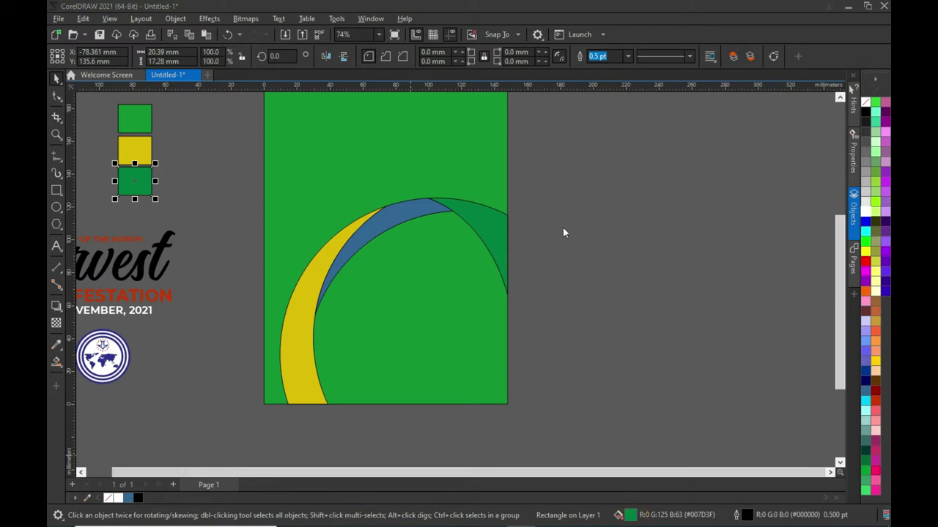
left_click_drag(437, 260, 438, 275)
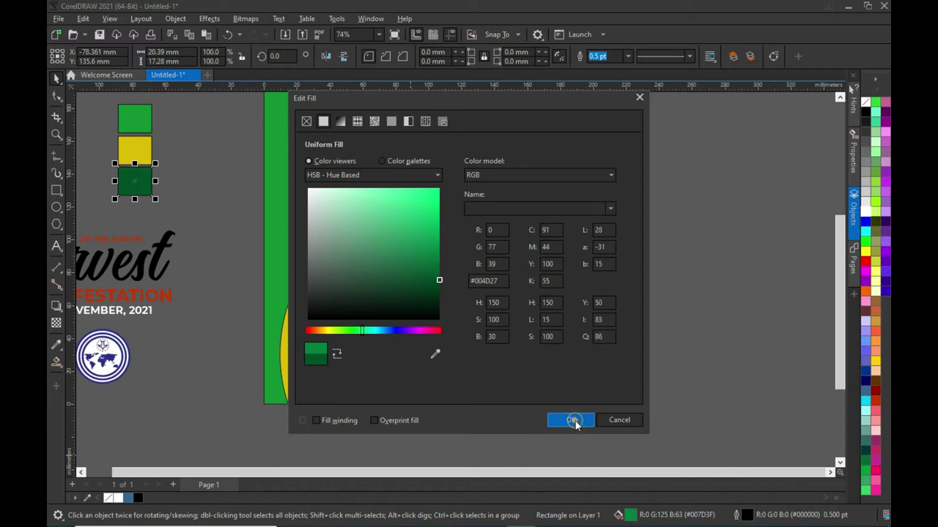
left_click(572, 420)
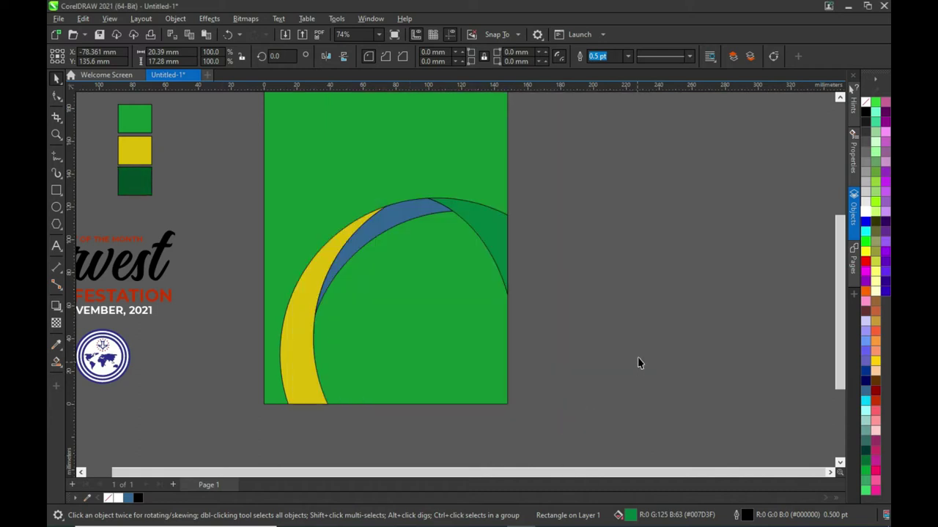
left_click_drag(130, 189, 488, 217)
left_click(544, 257)
left_click(589, 239)
left_click(403, 215)
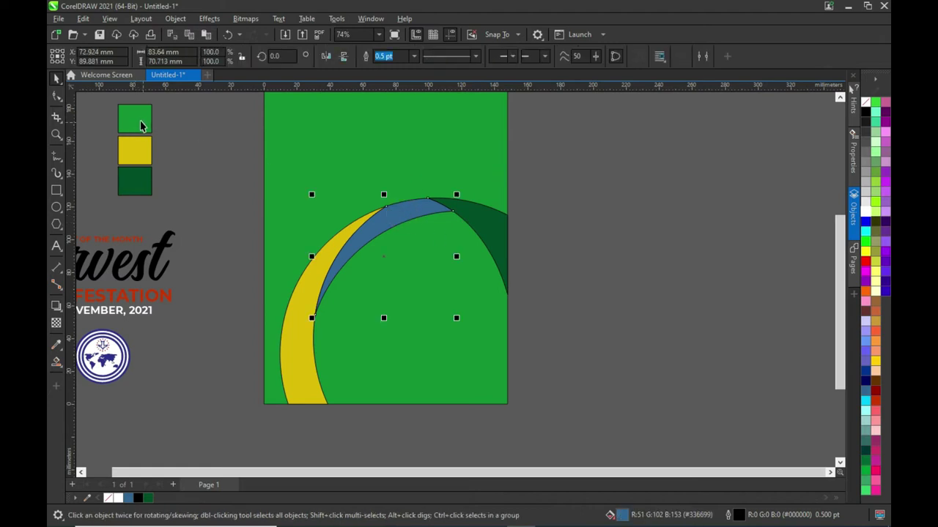
Step: Copy the page green fill onto the blue top arc
left_click_drag(139, 118, 403, 214)
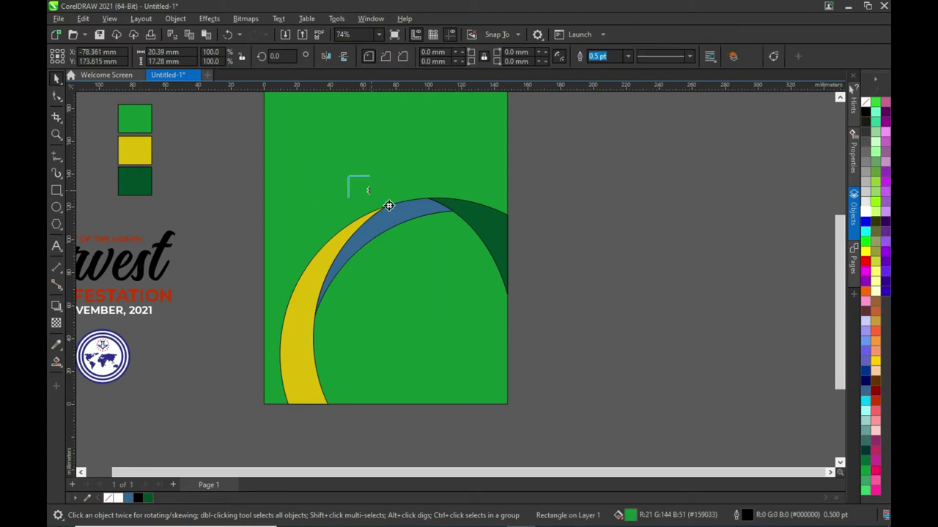
right_click(401, 218)
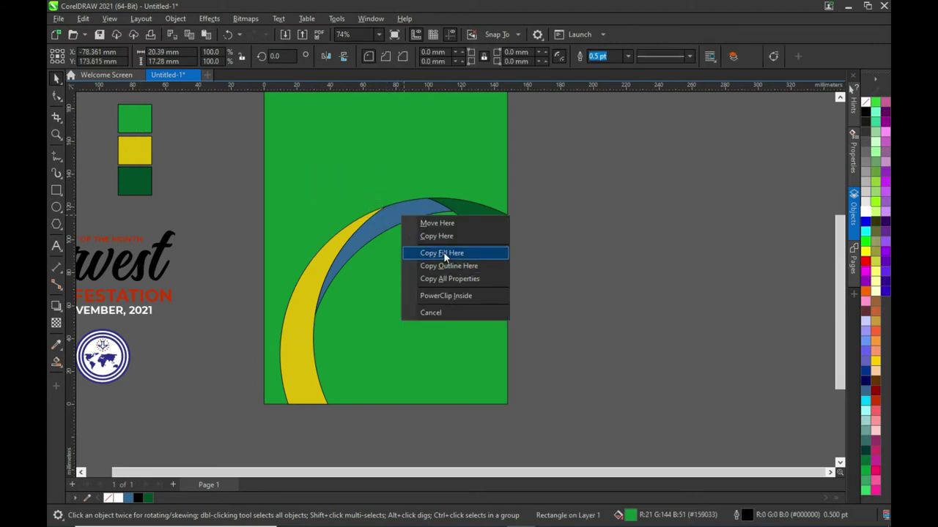
left_click(447, 255)
left_click(562, 245)
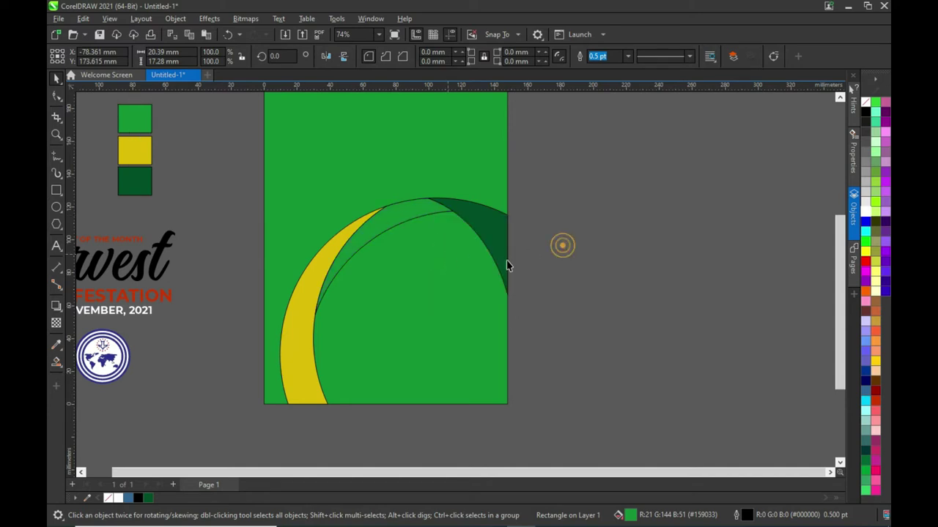
left_click(450, 273)
left_click(431, 291)
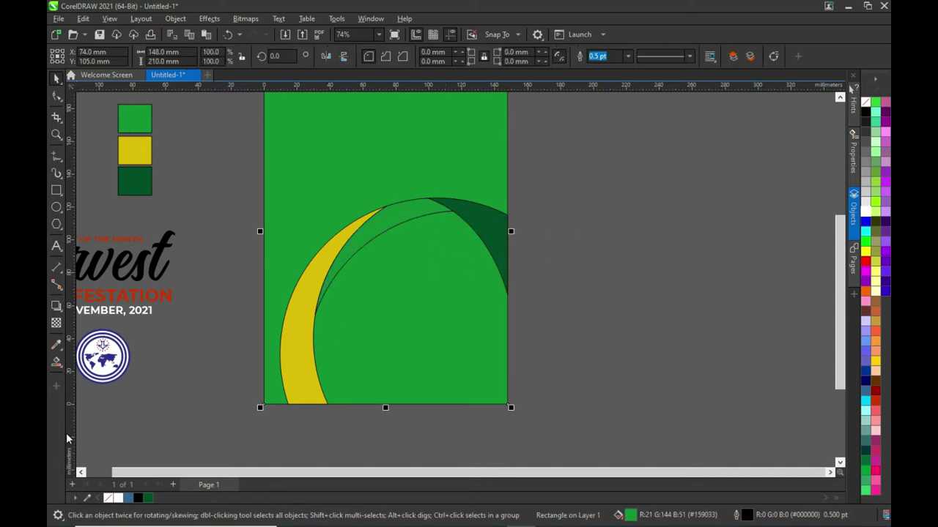
Step: Smart Fill the region inside the arcs with a new white shape
left_click(57, 361)
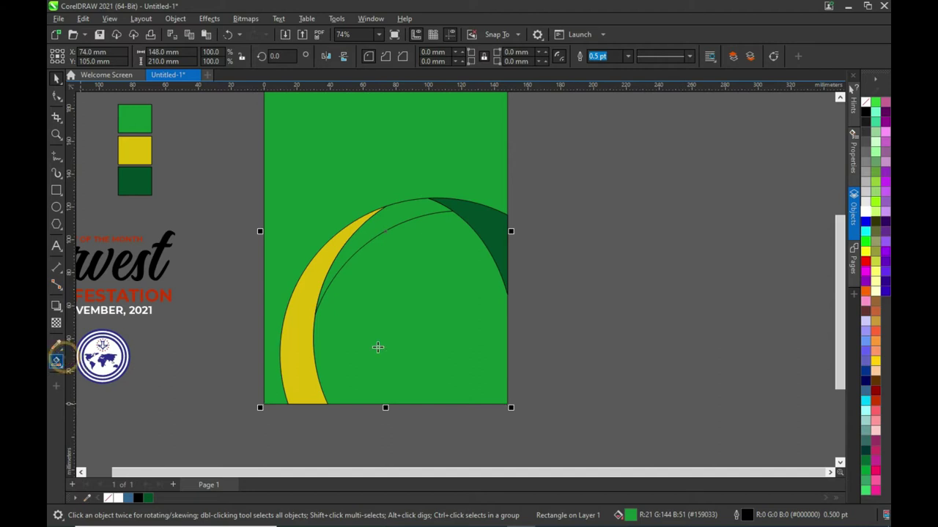
left_click(385, 350)
left_click(56, 78)
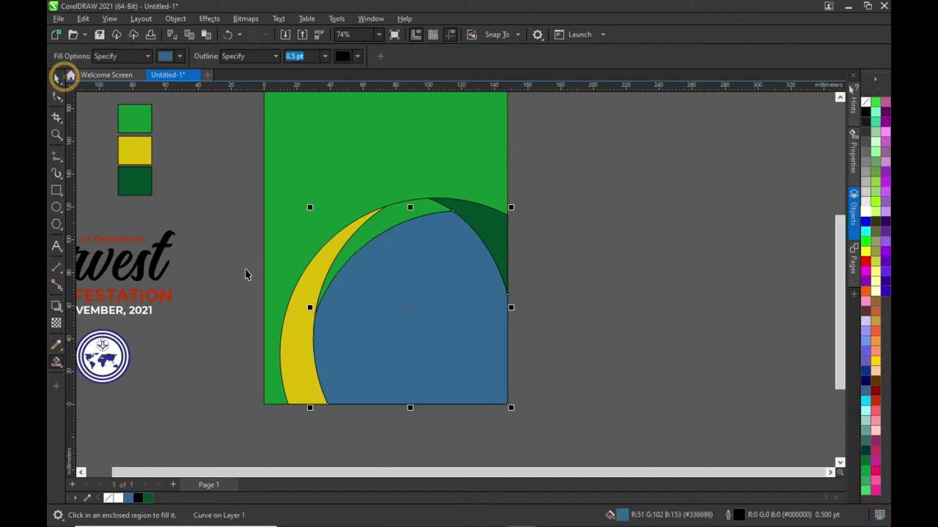
left_click(118, 499)
left_click(652, 373)
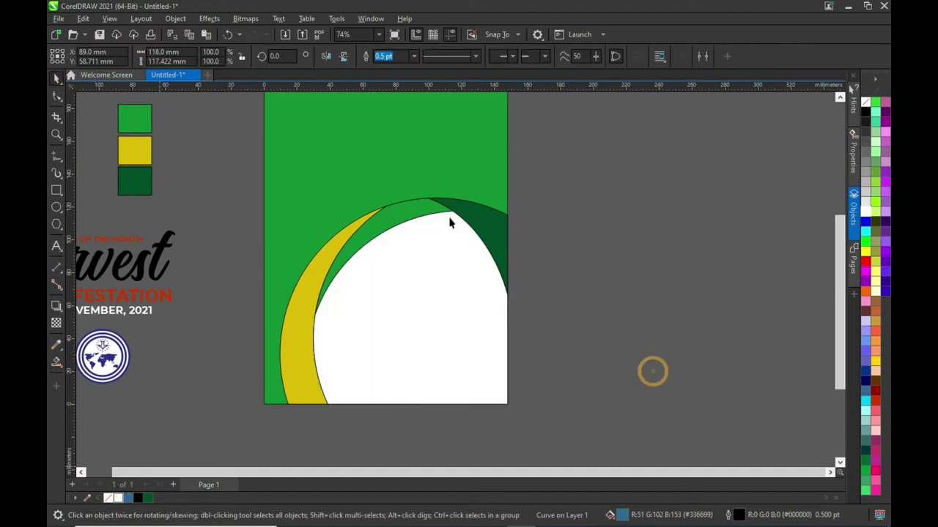
left_click_drag(579, 145, 320, 415)
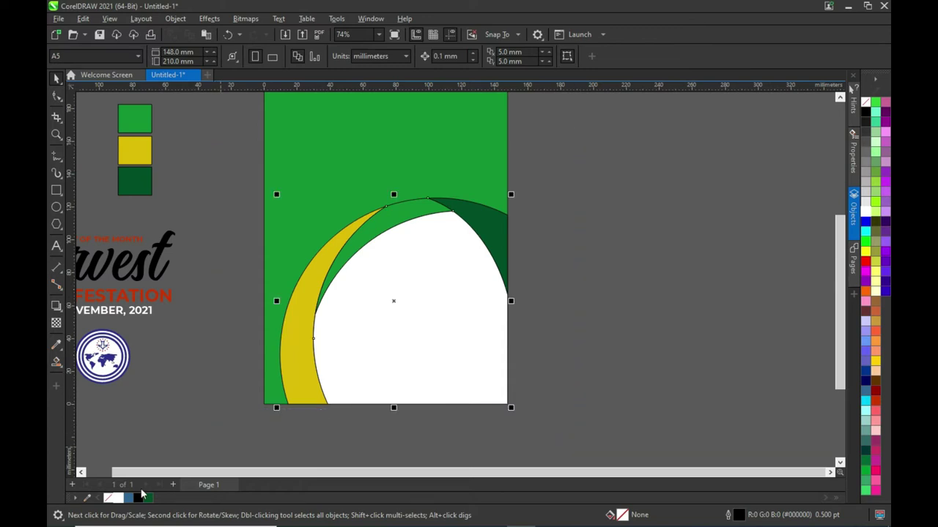
Step: Remove the black outlines from the selected arc shapes
right_click(110, 500)
left_click(604, 338)
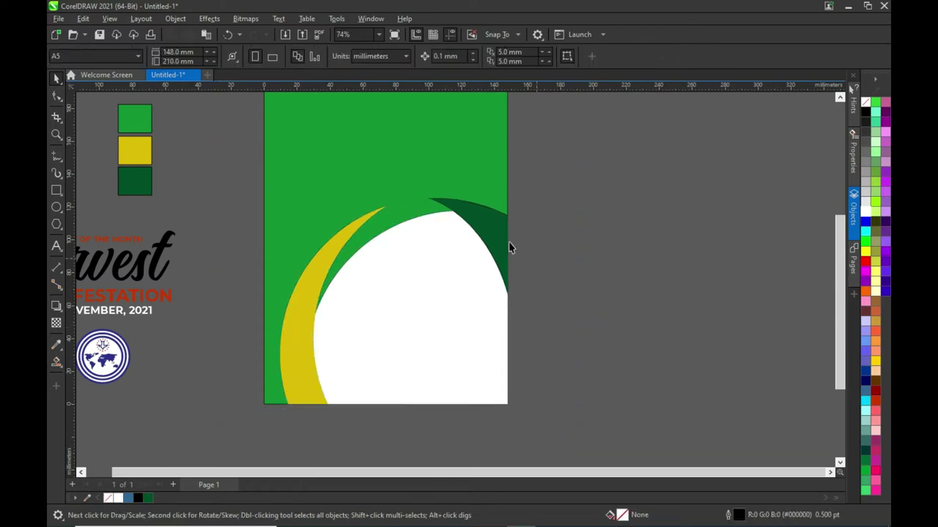
left_click(406, 220)
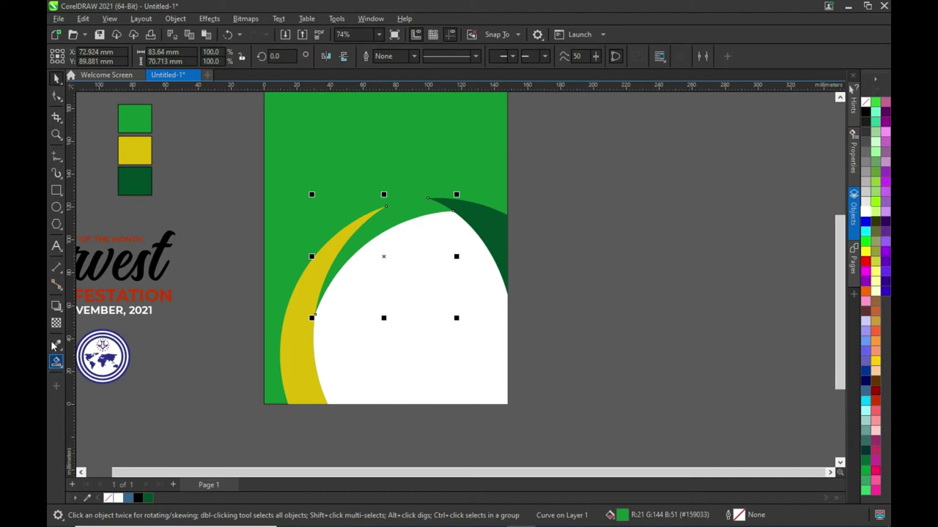
Step: Give the arc a Multiply drop shadow with feathering 10 and opacity 68
left_click(56, 306)
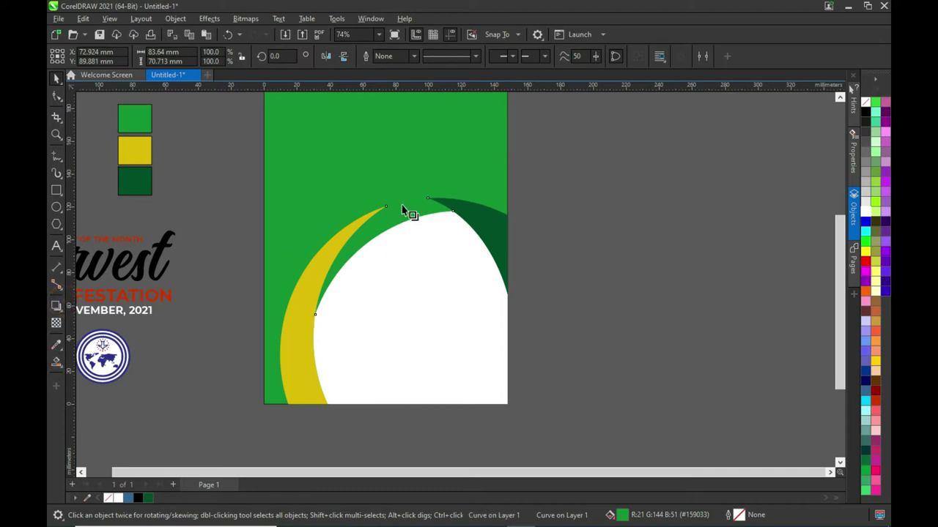
left_click_drag(404, 203, 387, 323)
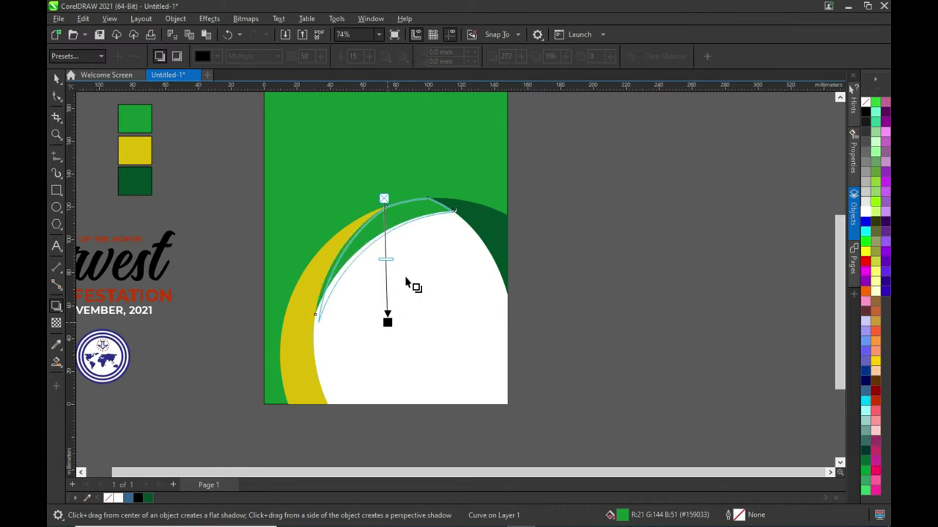
scroll(326, 242, "up", 1)
scroll(322, 233, "up", 2)
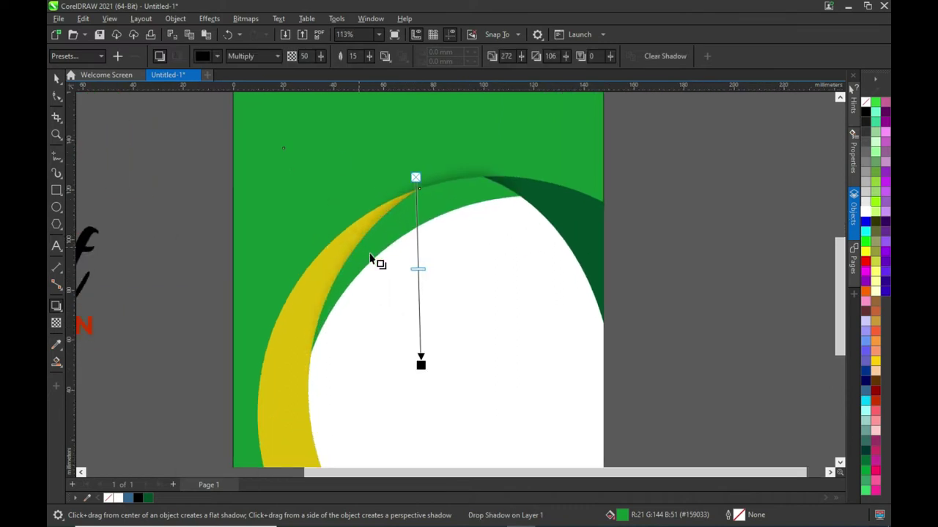
left_click_drag(420, 364, 415, 349)
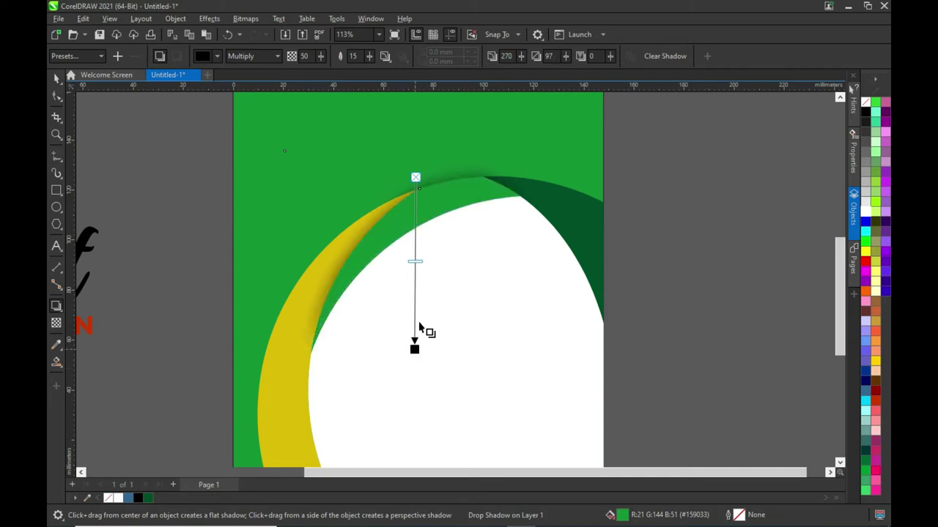
scroll(440, 160, "down", 1)
scroll(441, 161, "down", 1)
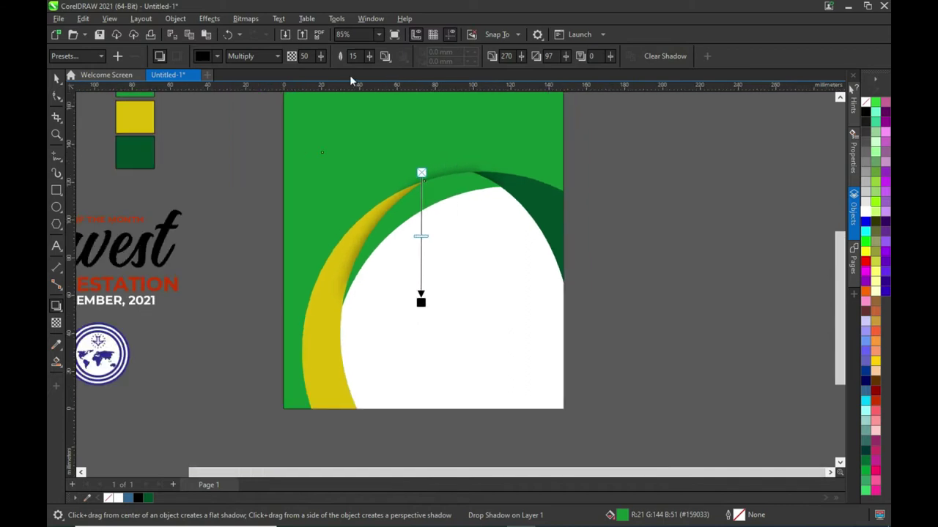
left_click_drag(369, 65, 332, 62)
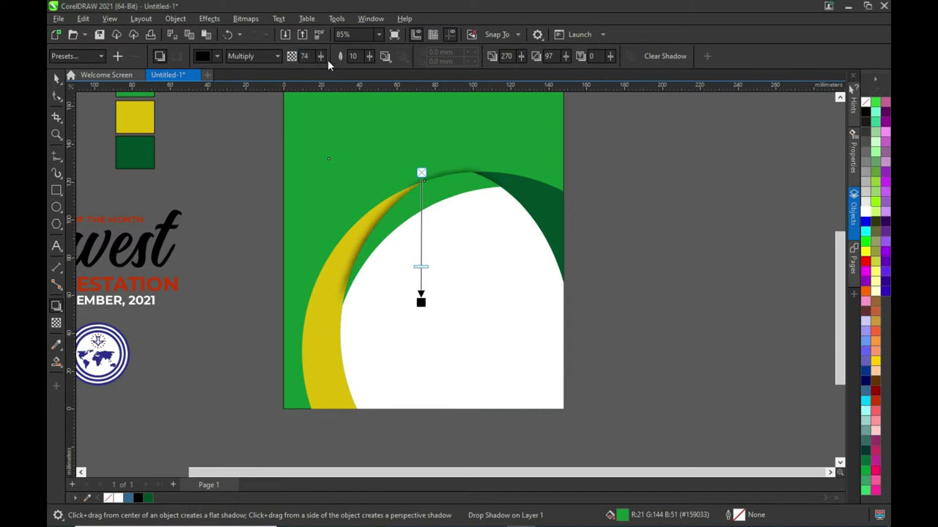
left_click(322, 59)
left_click(322, 59)
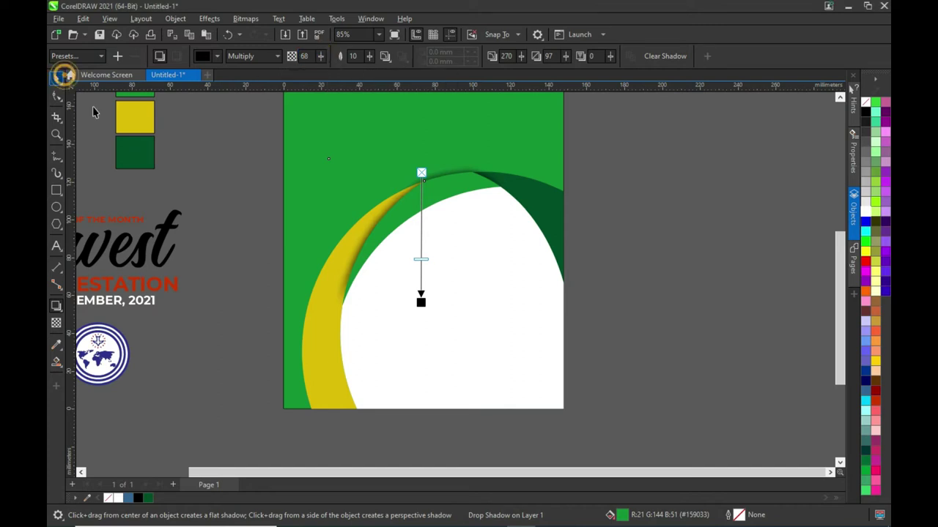
left_click(56, 78)
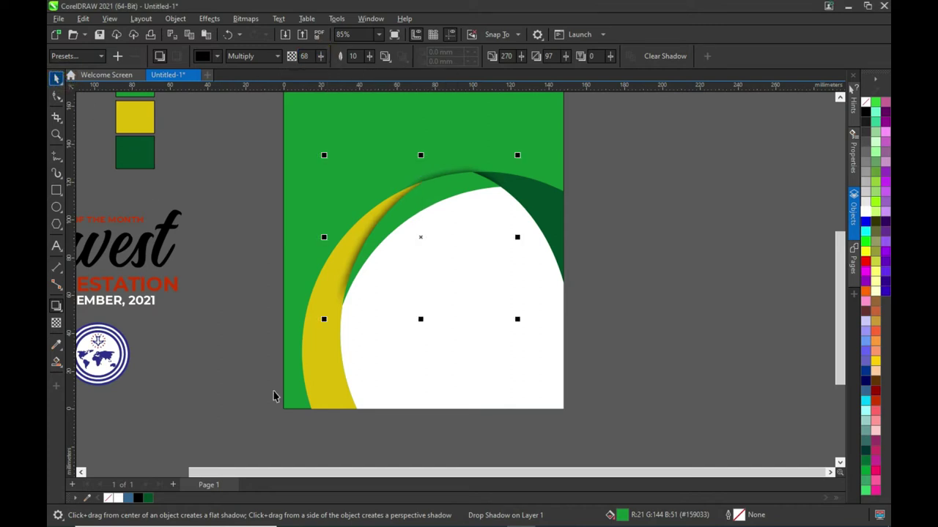
Step: Cast a drop shadow behind the yellow arc at opacity 44 and feathering 18
left_click(57, 306)
mouse_move(363, 409)
left_mouse_down()
mouse_move(378, 176)
mouse_move(359, 183)
left_mouse_up()
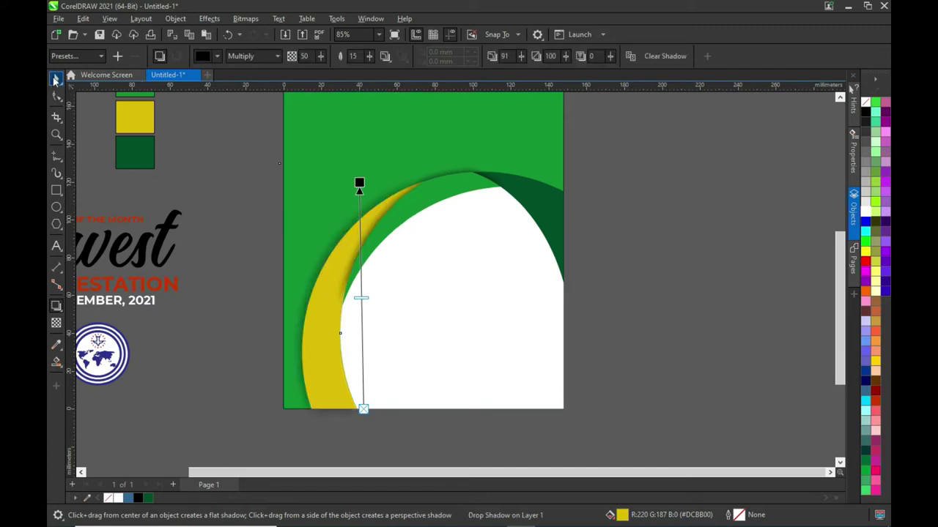
left_click_drag(320, 57, 318, 67)
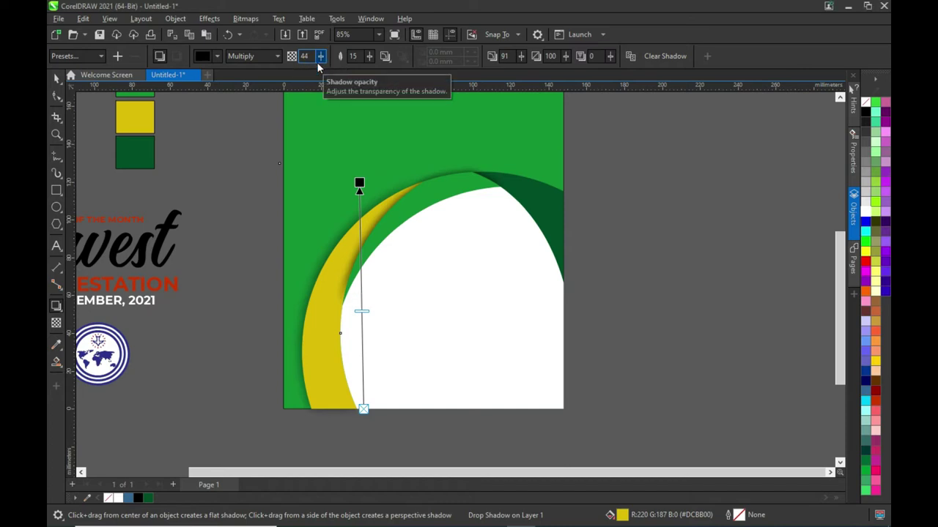
left_click(368, 58)
left_click_drag(371, 58, 372, 61)
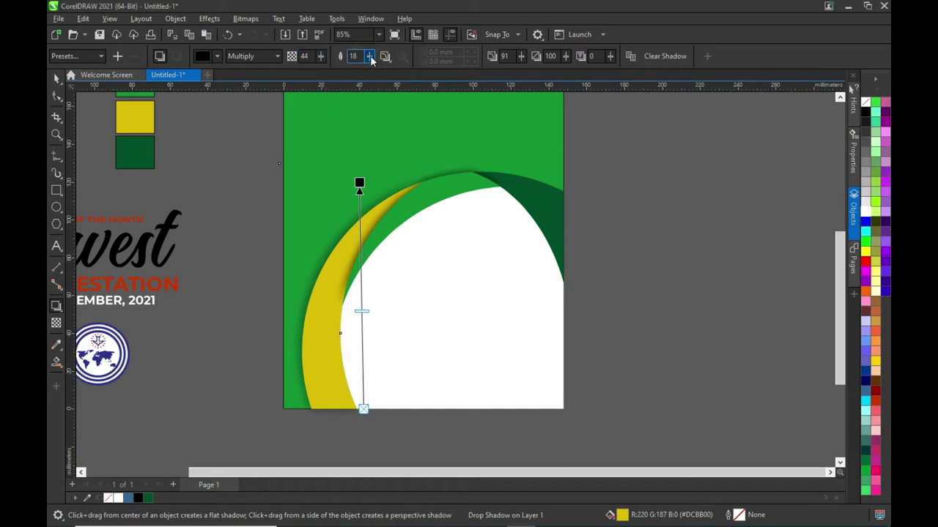
left_click(57, 77)
left_click(546, 210)
Step: Add a drop shadow to the dark green arc with opacity 72 and feathering 17
left_click(57, 305)
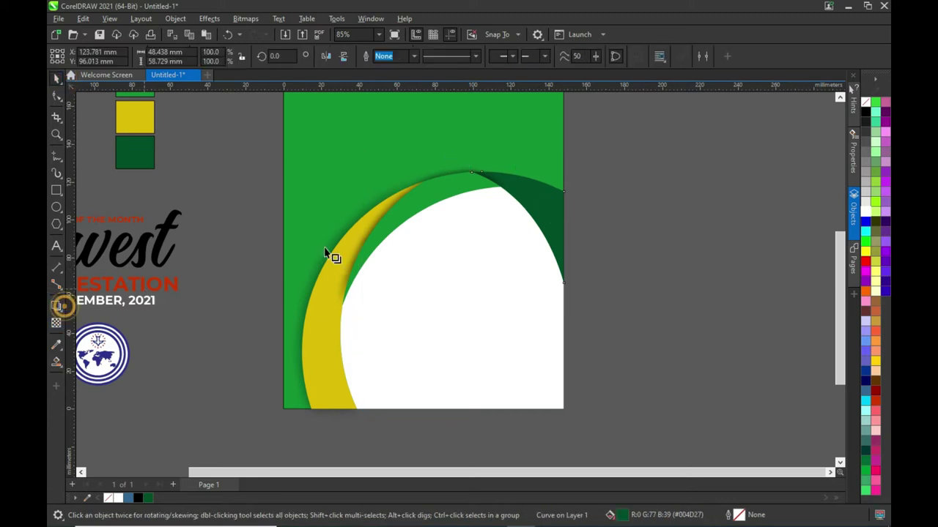
left_click_drag(564, 228, 474, 230)
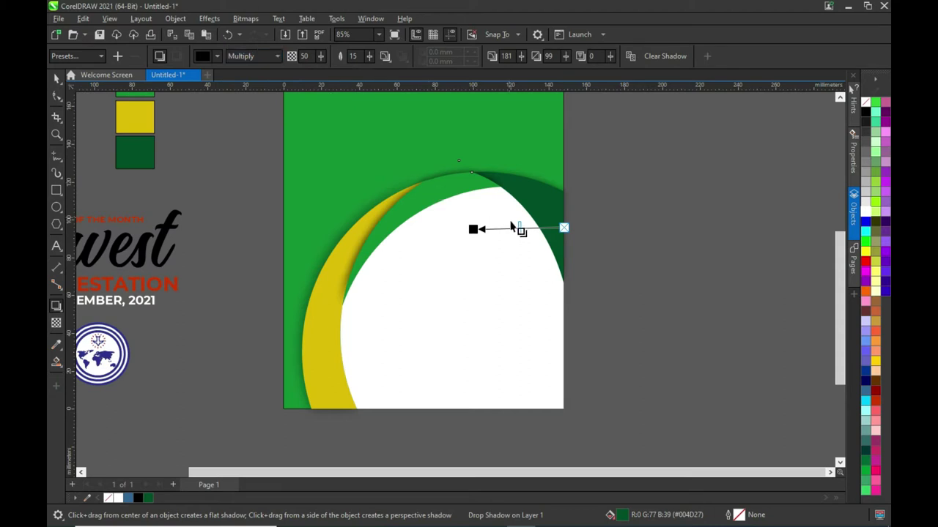
mouse_move(518, 229)
left_mouse_down()
mouse_move(533, 233)
mouse_move(442, 194)
left_mouse_up()
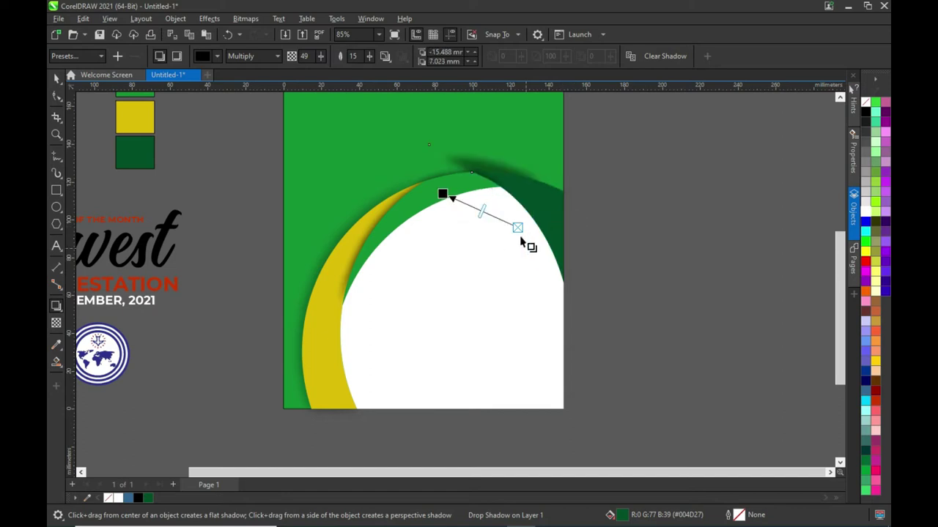
left_click_drag(518, 229, 563, 228)
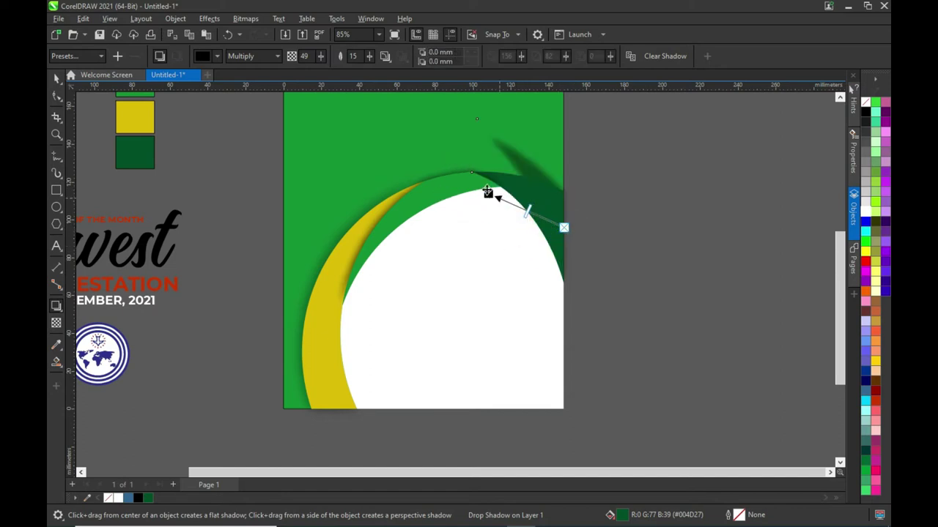
left_click_drag(489, 194, 472, 229)
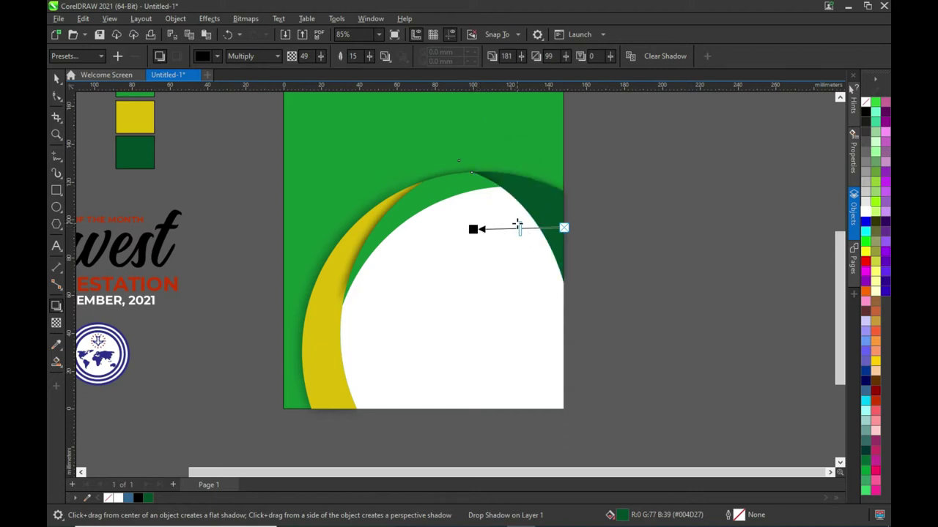
left_click_drag(320, 57, 333, 68)
left_click_drag(370, 56, 370, 63)
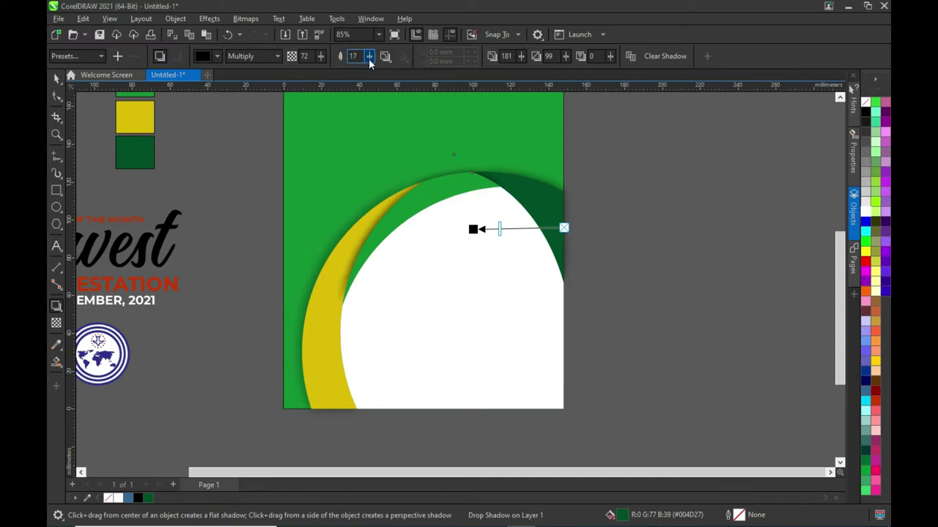
left_click(58, 77)
left_click(161, 158)
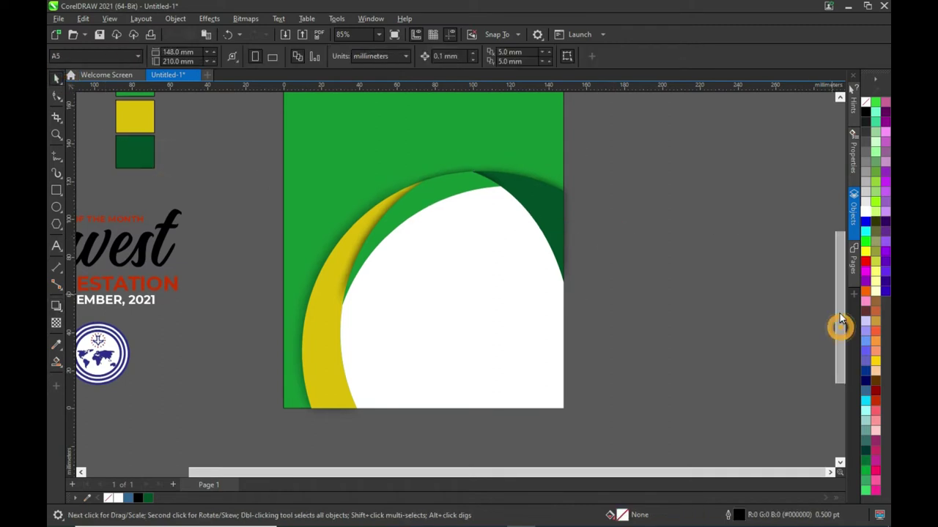
Step: Remove the outline from the green background rectangle with the No Color swatch
left_click_drag(839, 329, 838, 303)
scroll(554, 213, "down", 2)
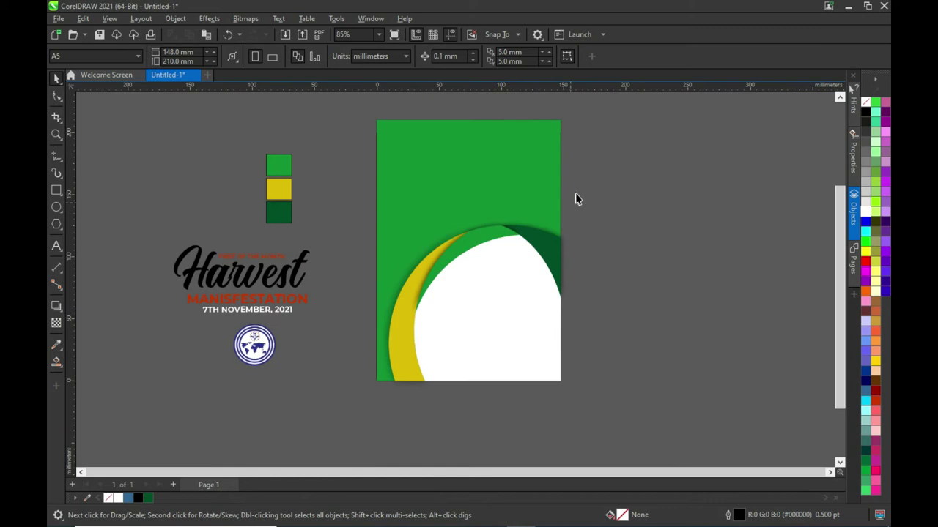
scroll(616, 214, "up", 1)
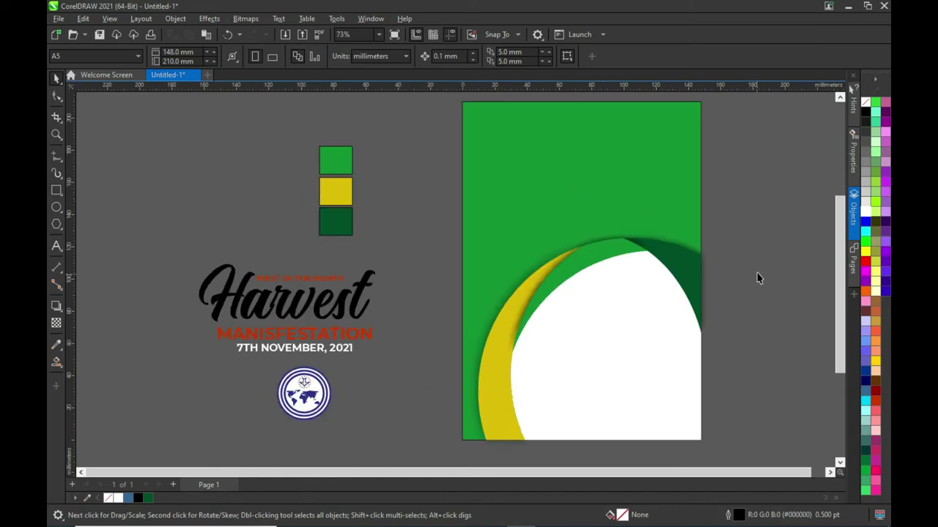
scroll(756, 273, "up", 1)
scroll(754, 266, "down", 1)
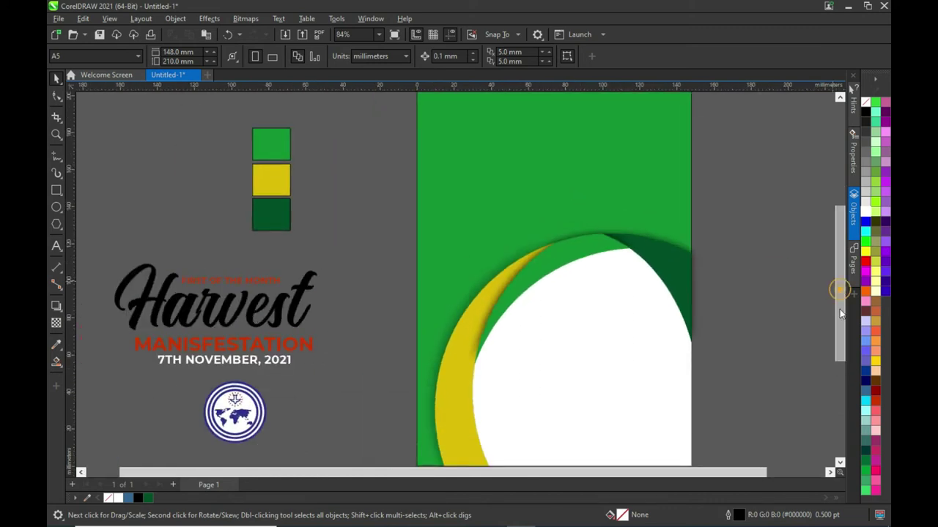
scroll(841, 314, "down", 1)
left_click(433, 162)
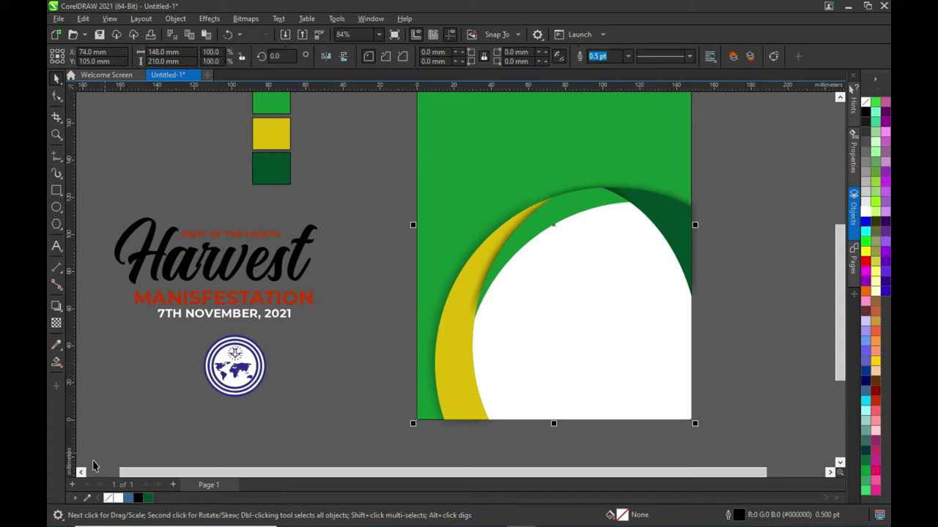
right_click(107, 501)
right_click(104, 435)
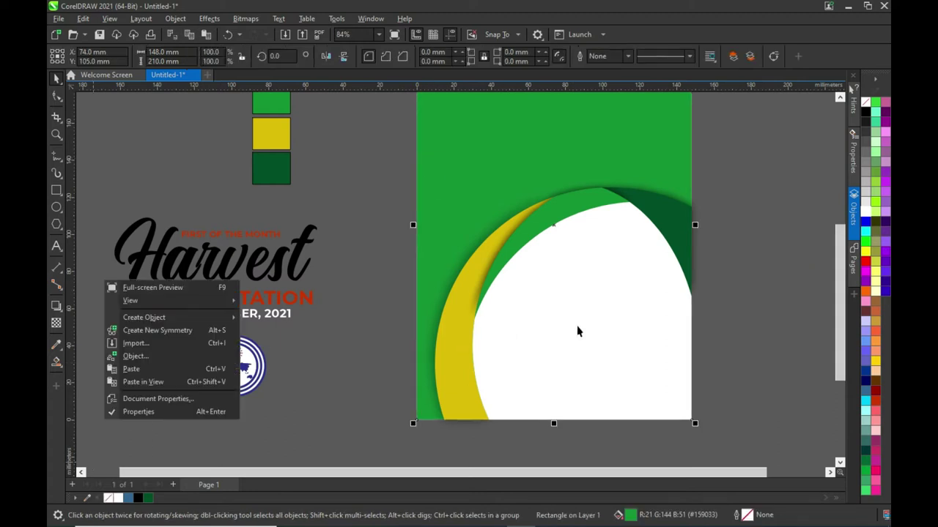
left_click(681, 476)
Step: Move the 33-object church logo group up beside the page's top-left corner
left_click_drag(681, 475, 723, 469)
left_click(740, 356)
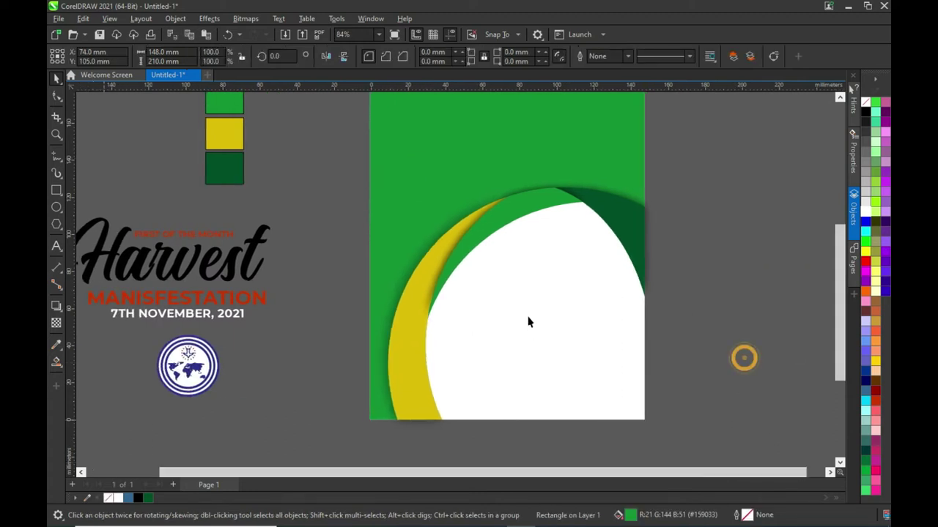
scroll(286, 208, "down", 1)
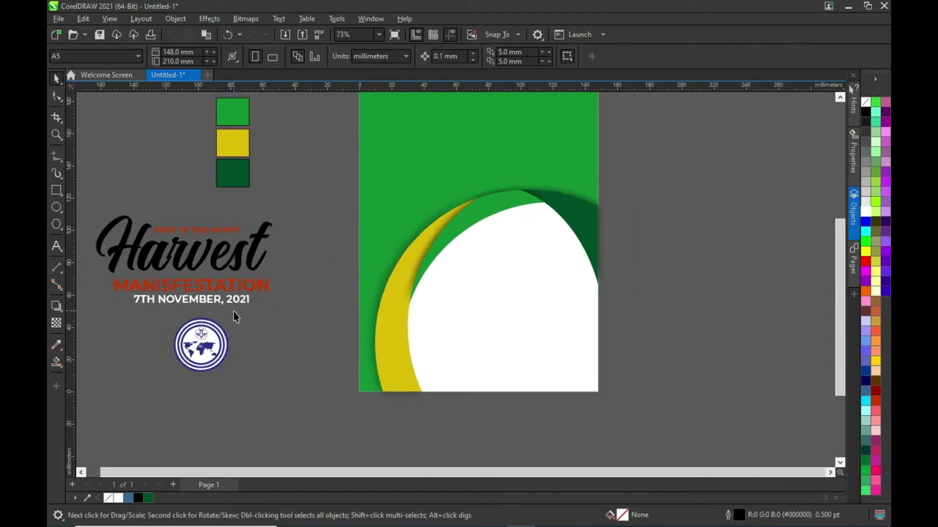
left_click_drag(839, 261, 835, 229)
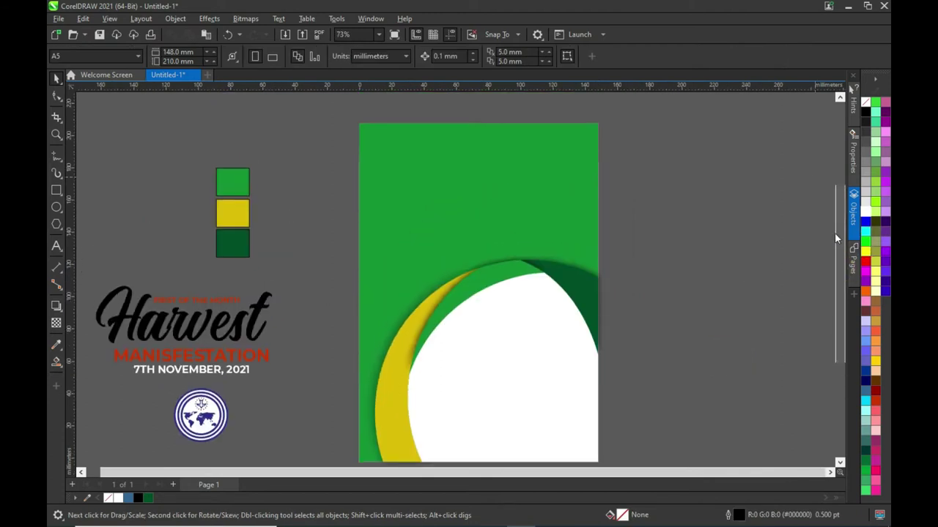
mouse_move(209, 416)
left_mouse_down()
mouse_move(333, 151)
mouse_move(301, 159)
left_mouse_up()
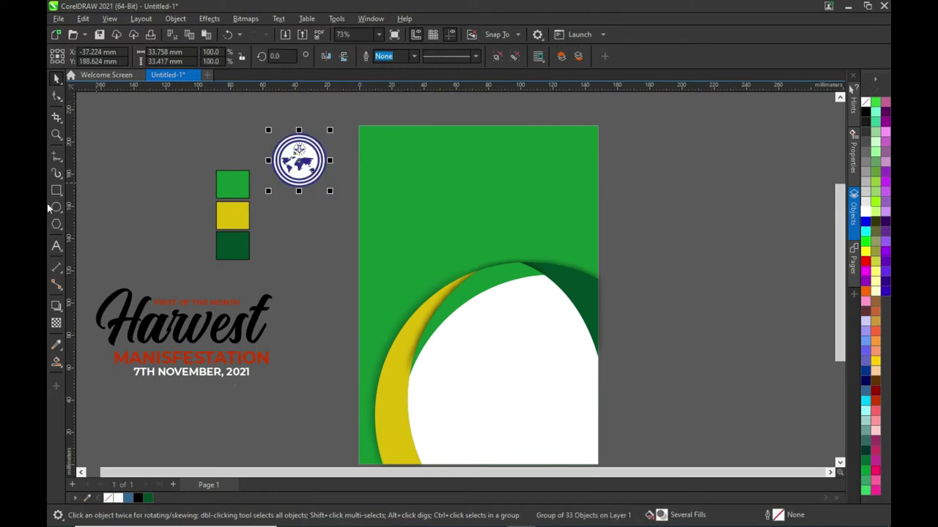
Step: Draw a 29.871 × 35 mm rectangle hanging from the page's top edge, left of centre
left_click(56, 191)
mouse_move(399, 126)
left_mouse_down()
mouse_move(440, 191)
mouse_move(448, 183)
left_mouse_up()
left_click(56, 78)
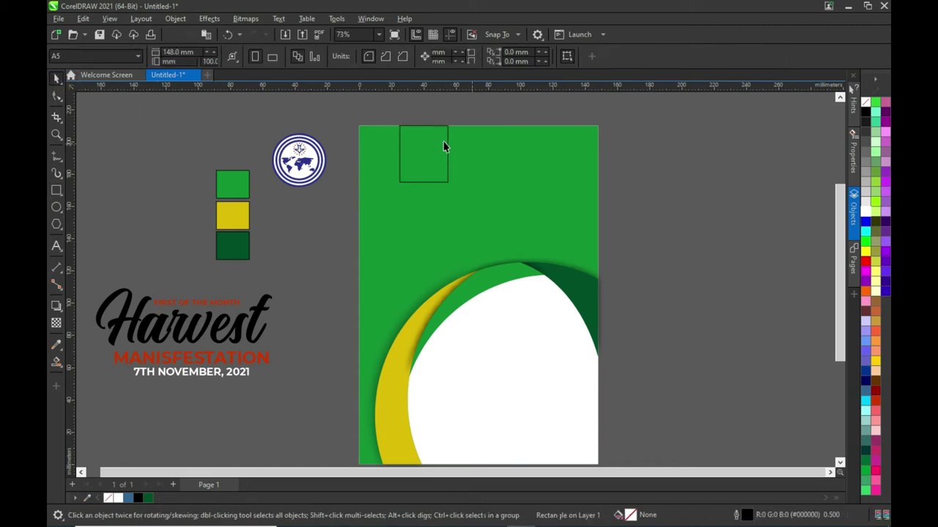
left_click(427, 143)
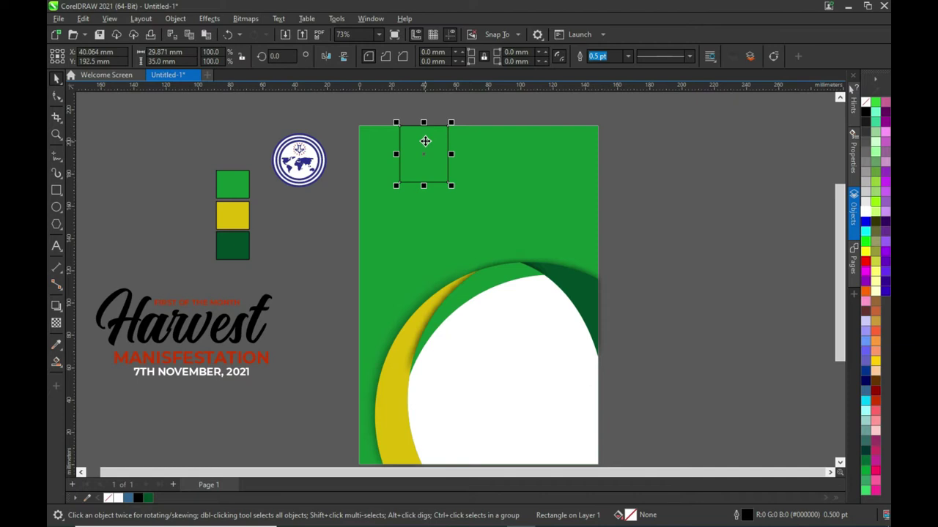
scroll(426, 137, "up", 1)
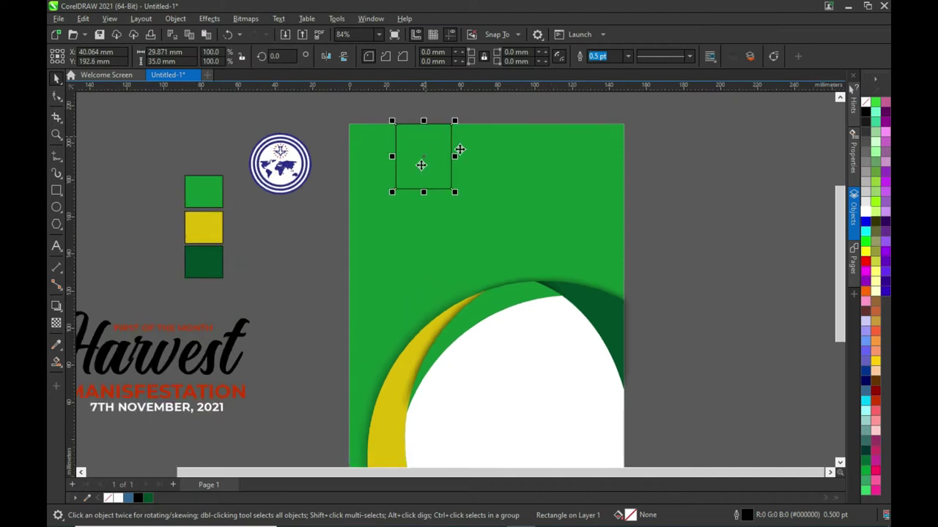
left_click(56, 361)
Step: Lay a top-to-bottom fountain fill on the rectangle with start colour #15802F
left_click(107, 365)
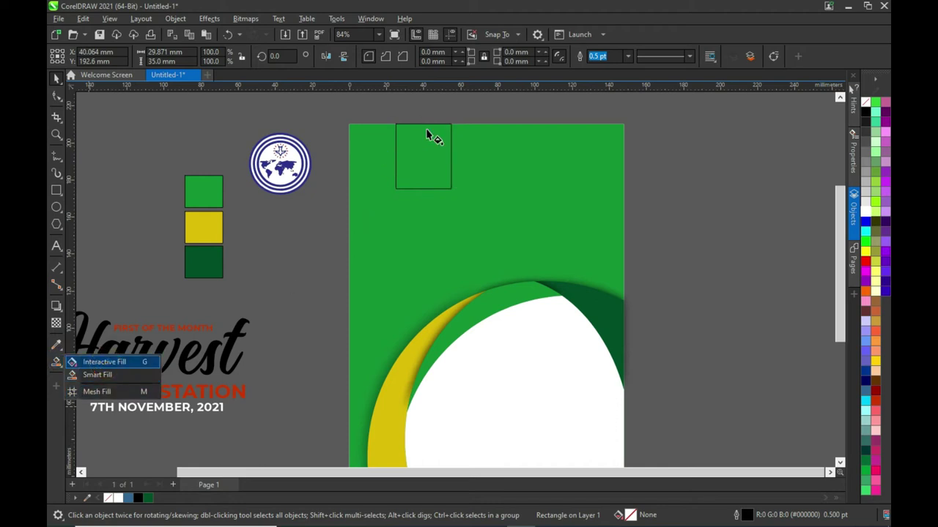
left_click_drag(424, 128, 427, 183)
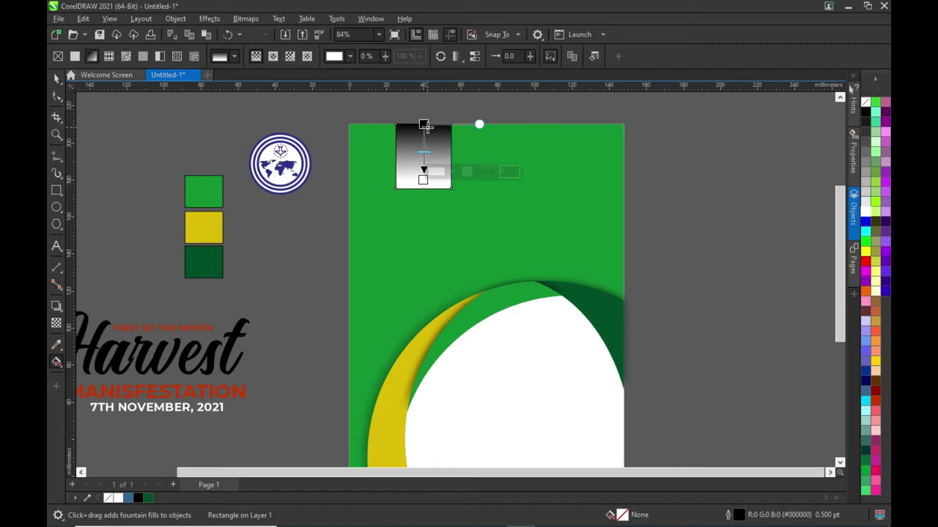
left_click(423, 125)
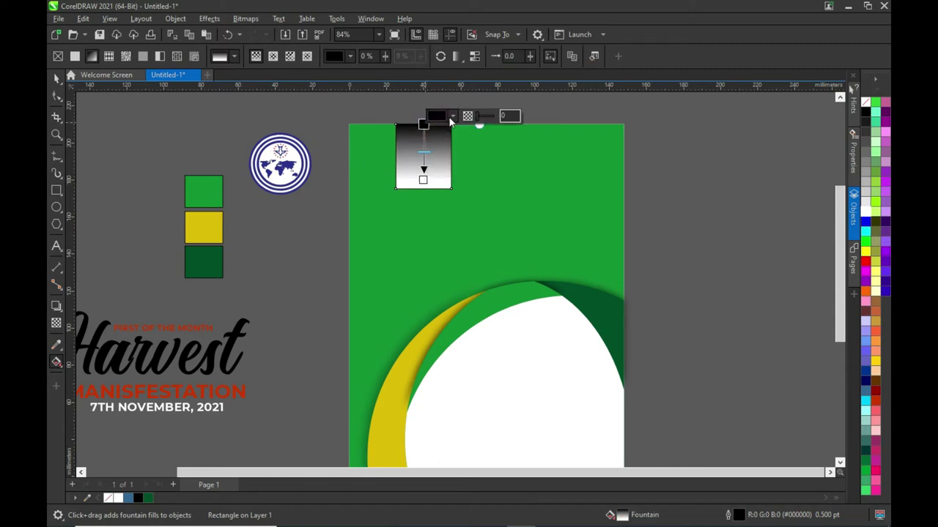
left_click(449, 116)
left_click(539, 288)
left_click(204, 192)
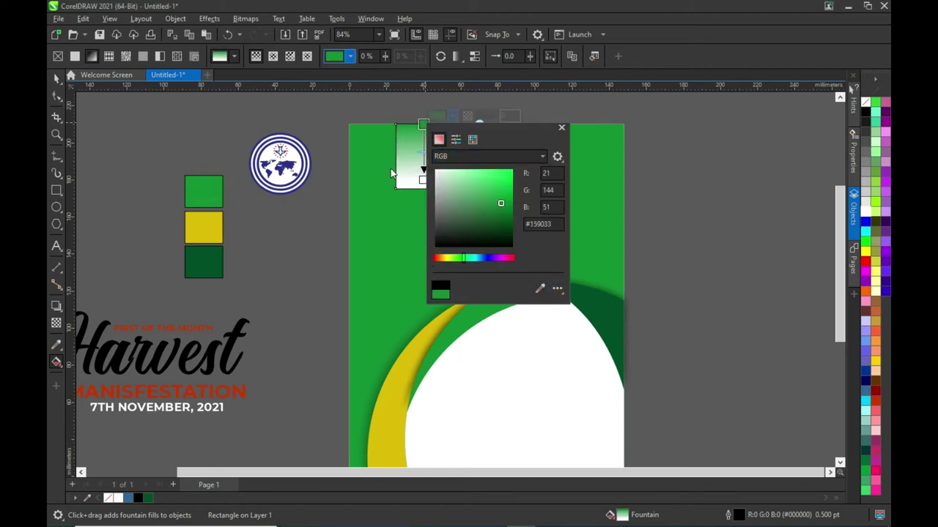
left_click_drag(496, 203, 503, 214)
left_click(421, 169)
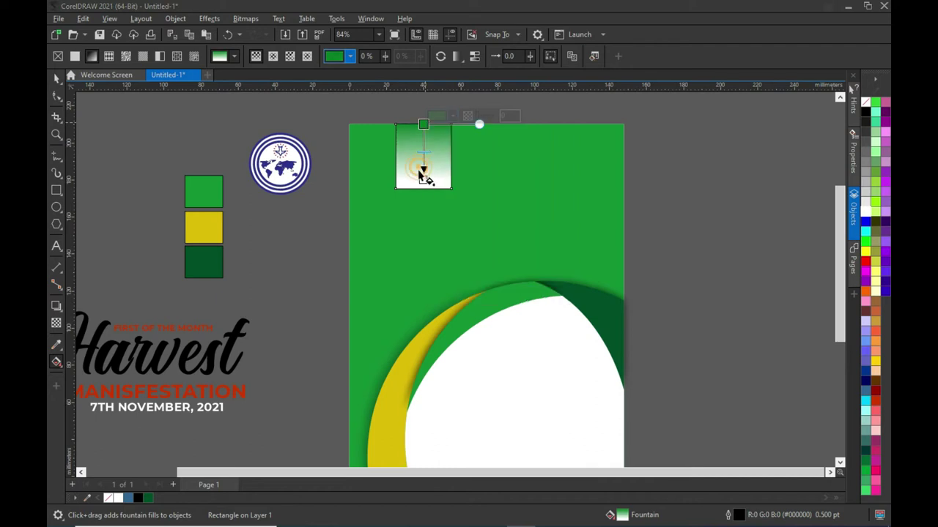
scroll(424, 174, "up", 2)
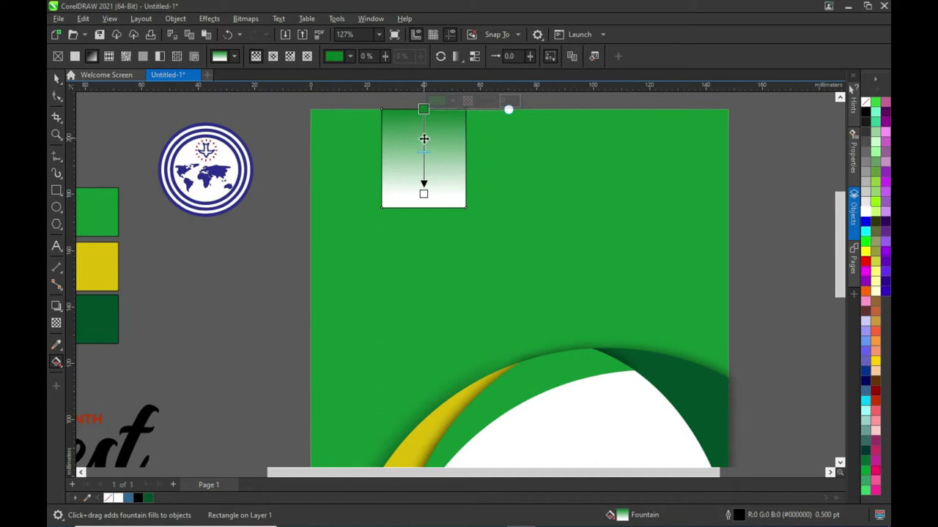
Step: Add a bright-green gradient node at 34% and set the end colour to #005C17
double_click(424, 137)
left_click(451, 131)
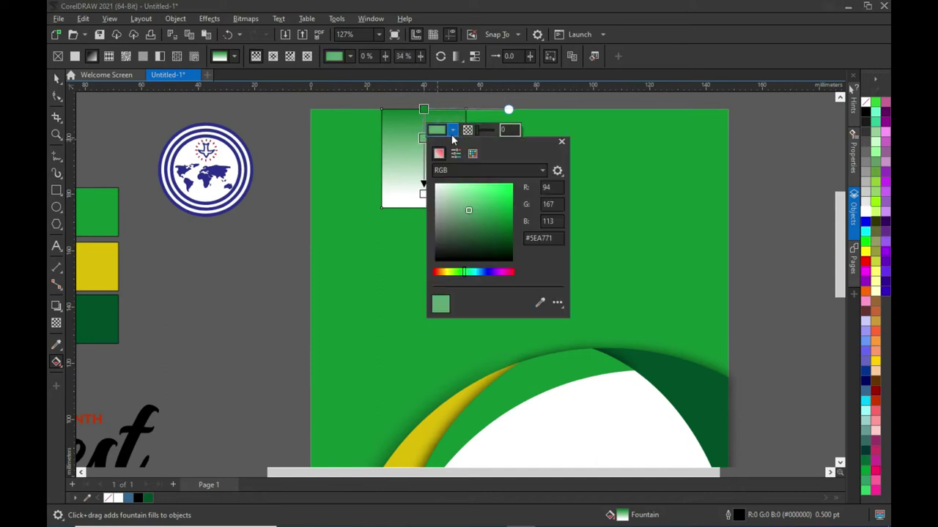
left_click_drag(470, 212, 501, 205)
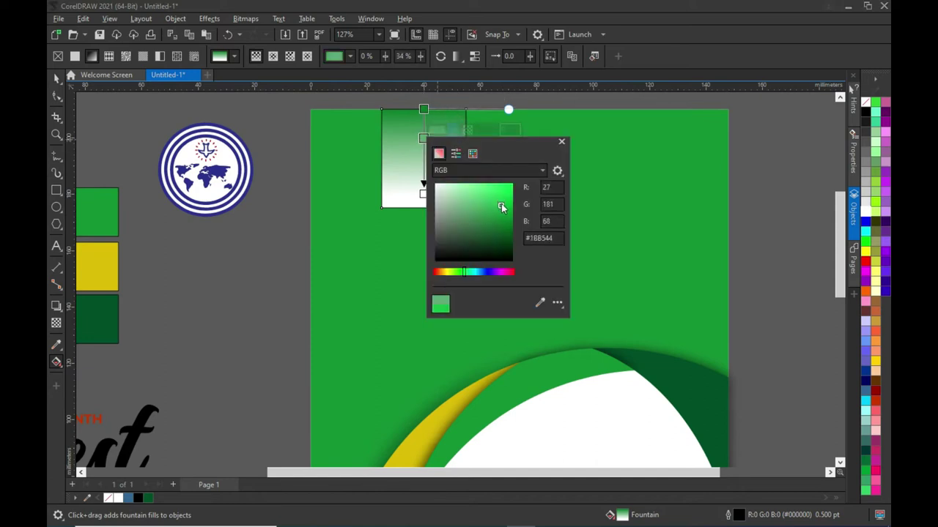
left_click(422, 194)
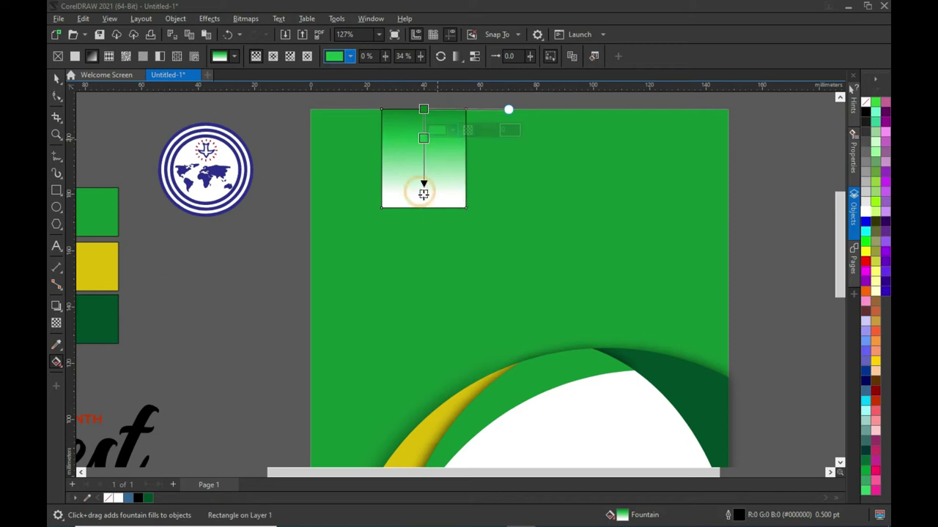
left_click(424, 199)
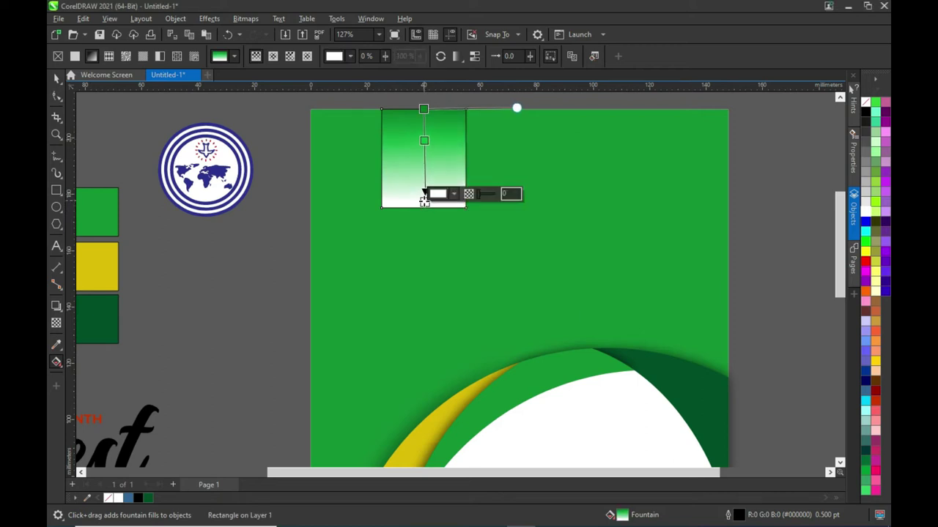
left_click(454, 193)
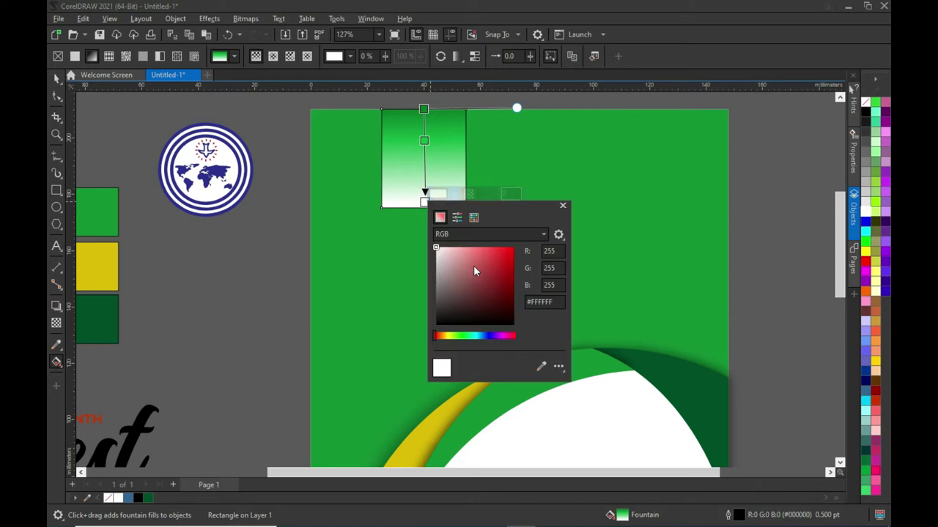
left_click(540, 366)
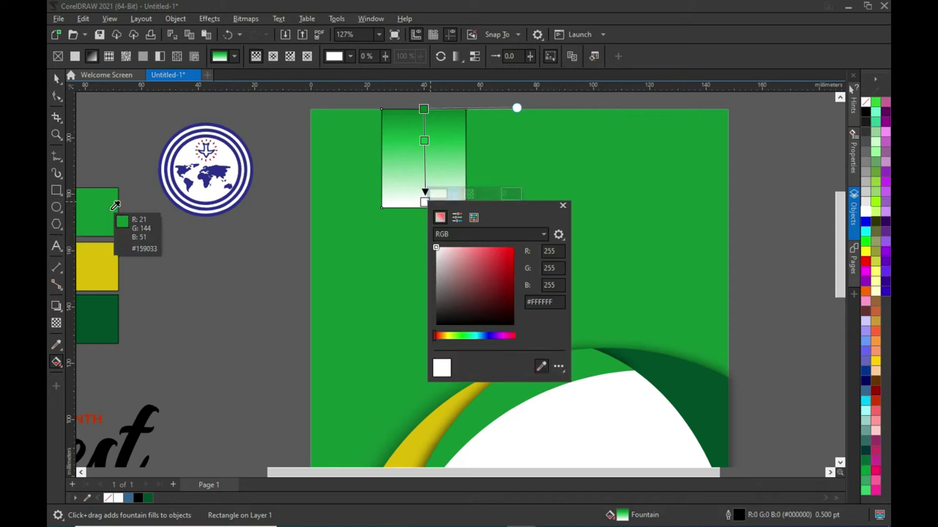
left_click(96, 214)
left_click_drag(503, 282, 513, 296)
left_click(513, 297)
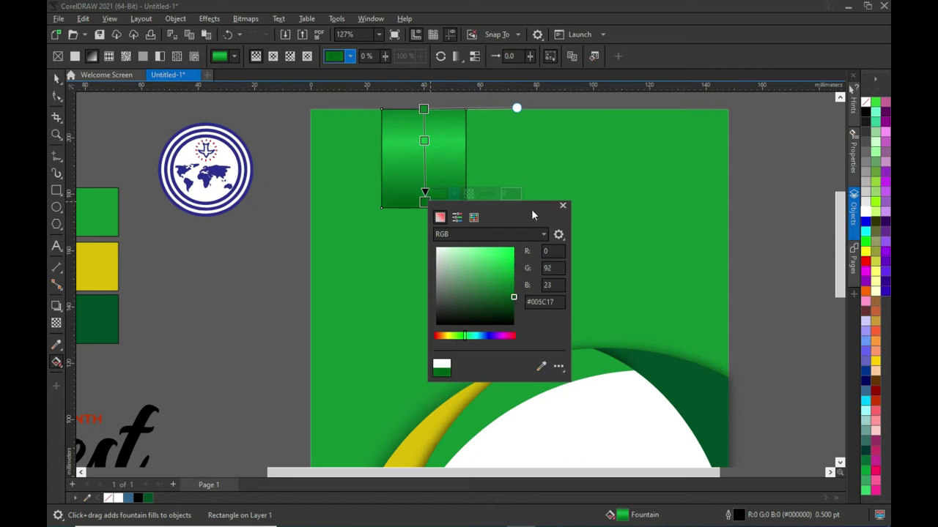
key("Escape")
key("Escape")
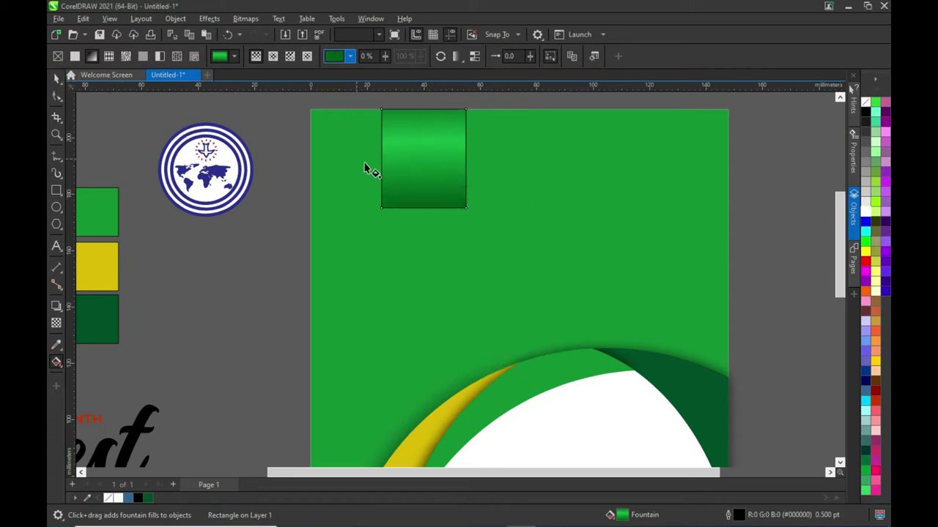
Step: Remove the outline from the green gradient tab
left_click(57, 78)
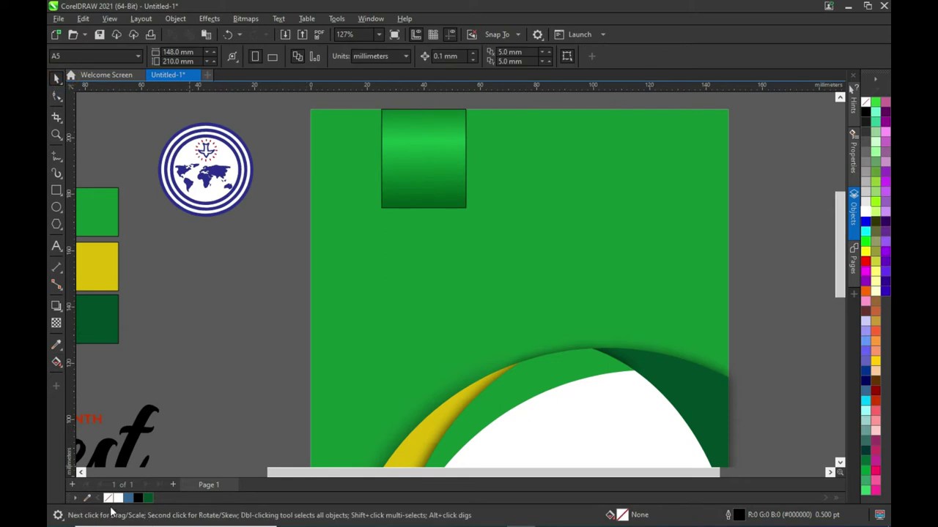
left_click(403, 161)
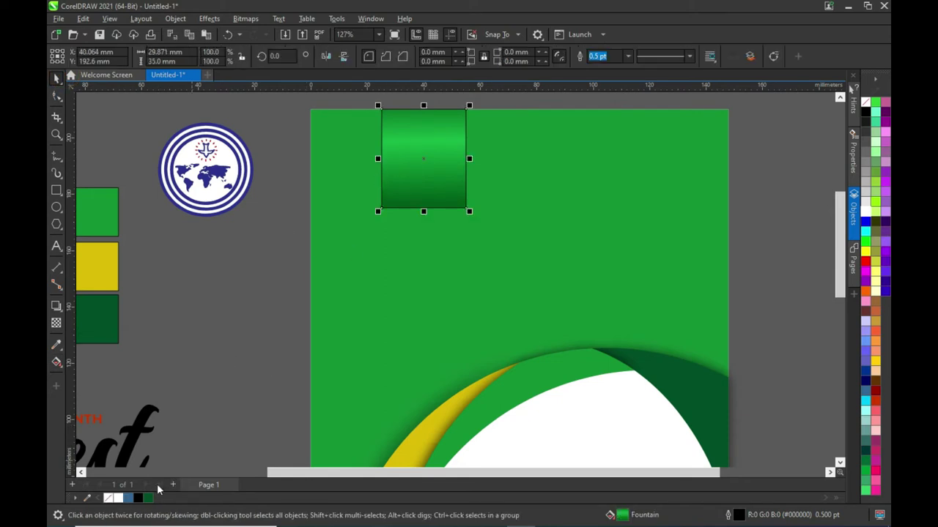
left_click(338, 167)
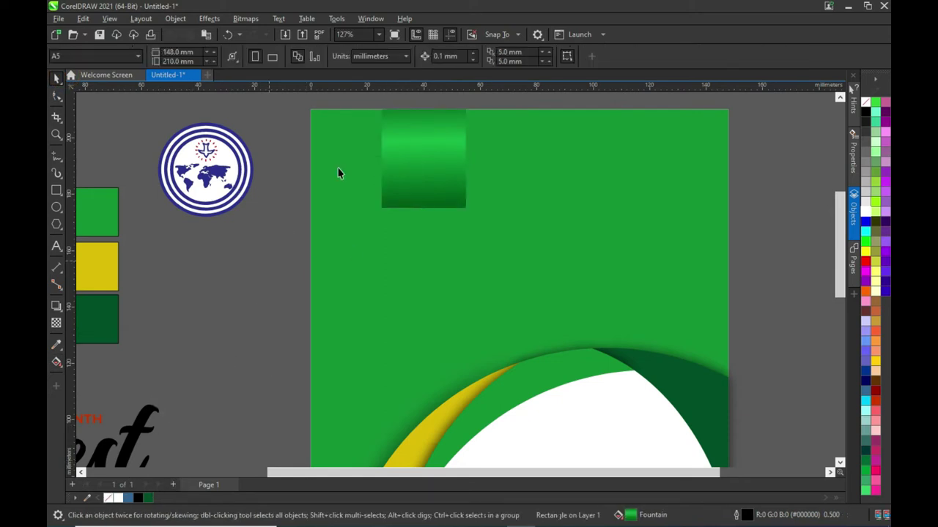
left_click(391, 167)
Step: Round the tab's bottom-right corner to about 14.9 mm with the Shape tool
left_click(58, 95)
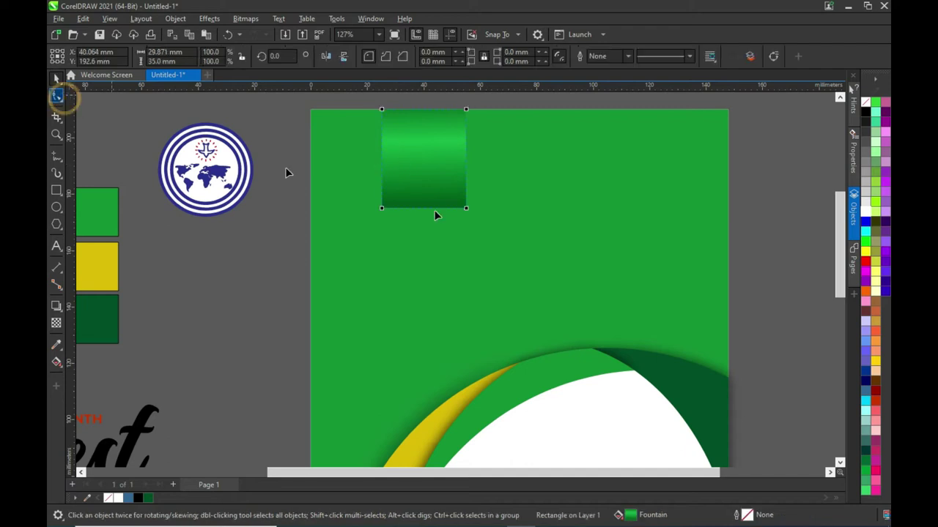
left_click(466, 210)
left_click_drag(466, 210, 478, 171)
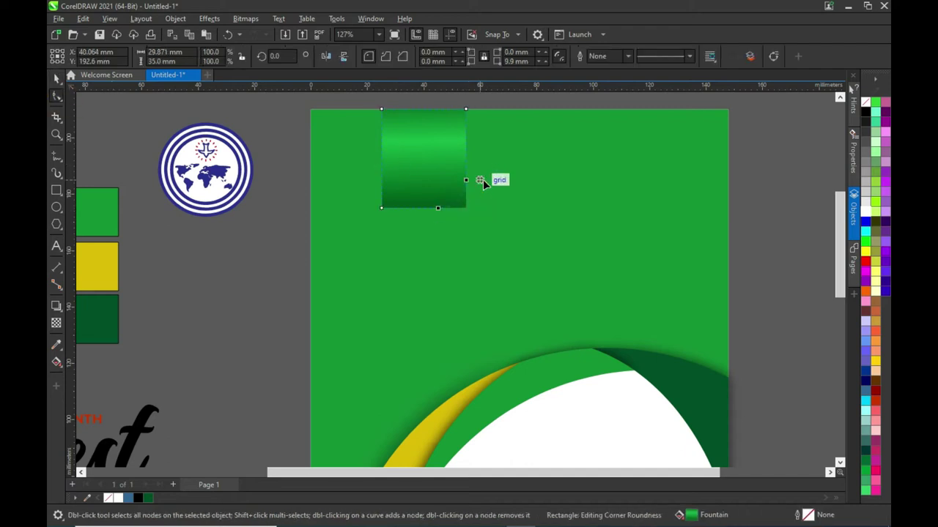
left_click(58, 78)
left_click(466, 141)
left_click(208, 167)
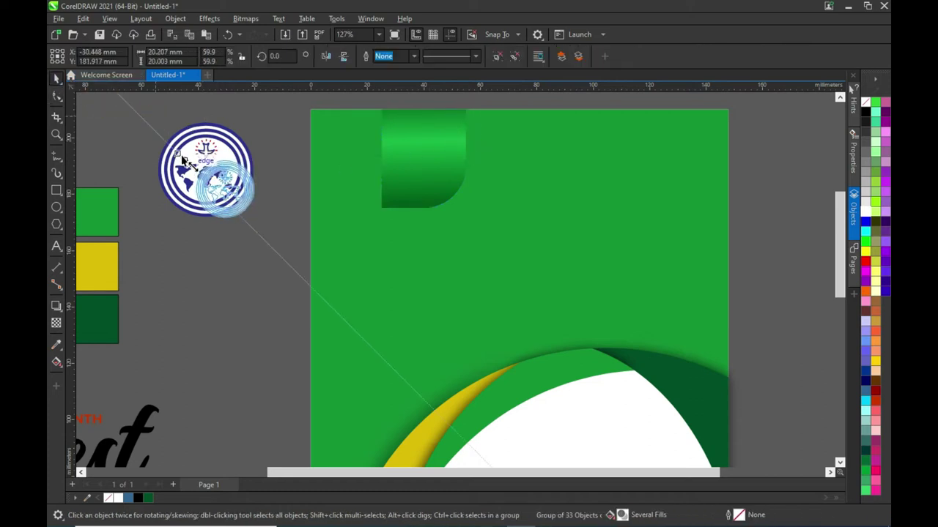
Step: Scale the round church logo to about 21.7 mm and centre it on the green tab
left_click_drag(172, 145, 198, 162)
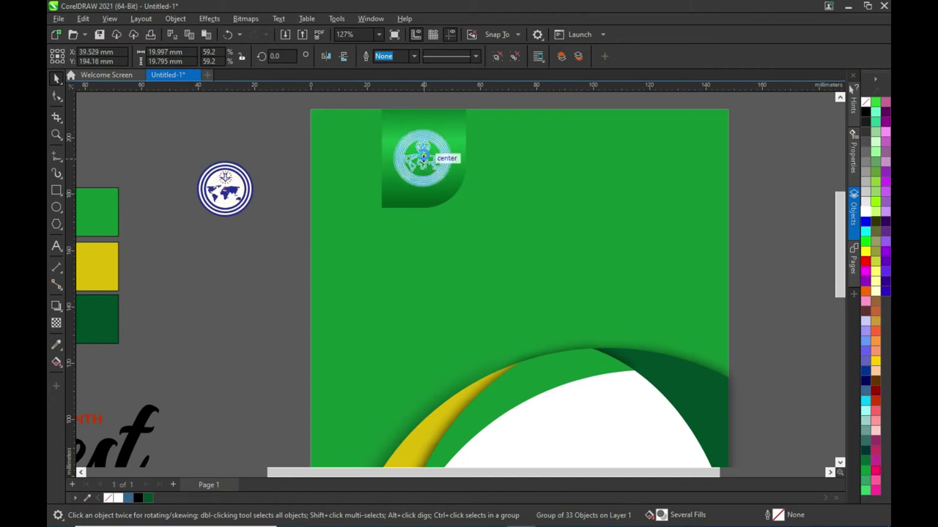
left_click_drag(423, 153, 423, 155)
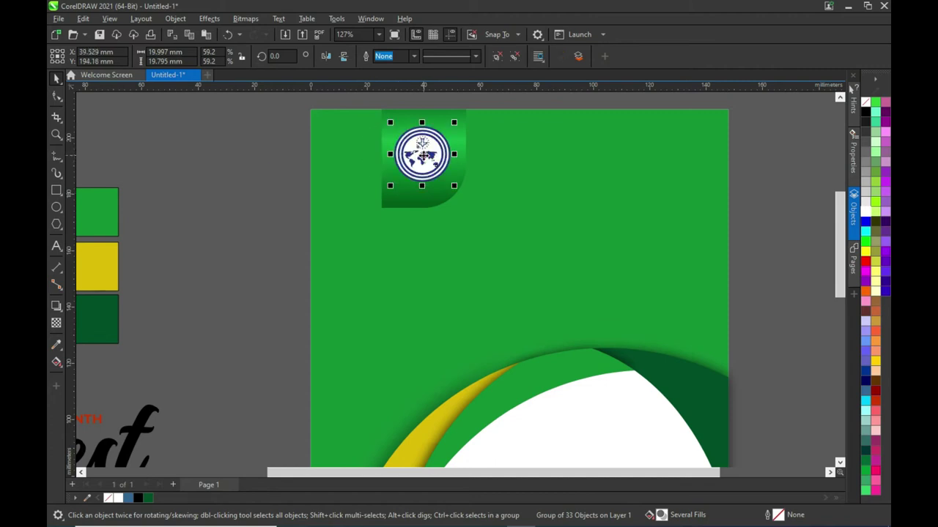
key("Down")
key("Down")
key("Down")
key("Down")
key("Down")
key("Down")
key("Down")
key("Down")
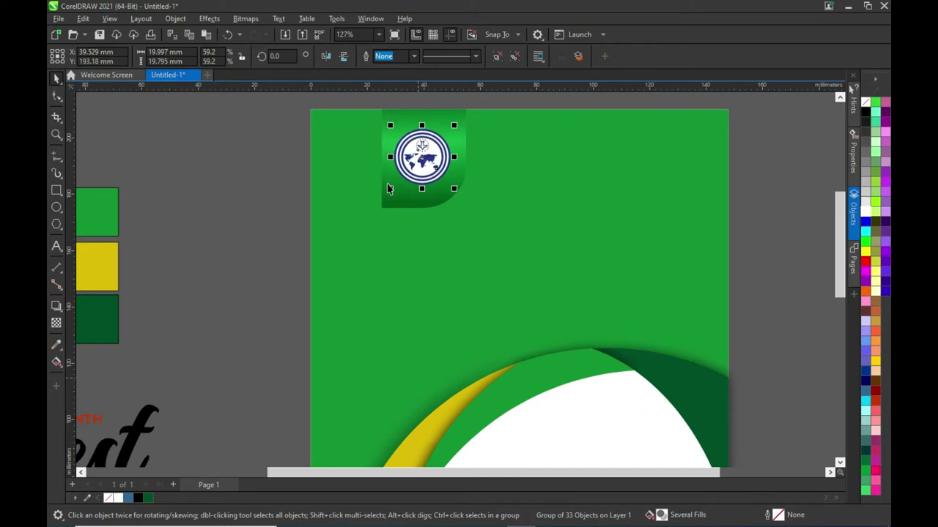
left_click(388, 190)
left_click_drag(390, 190, 385, 195)
left_click(390, 192)
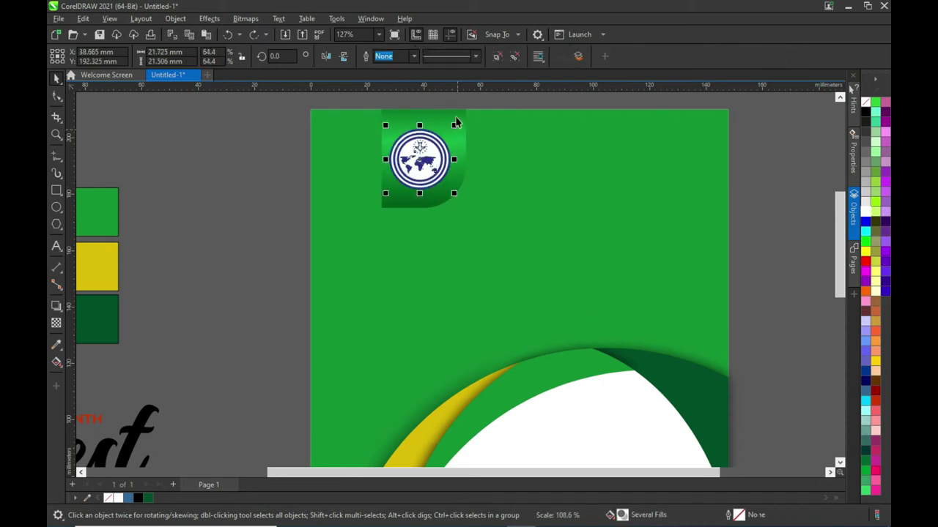
left_click(458, 121)
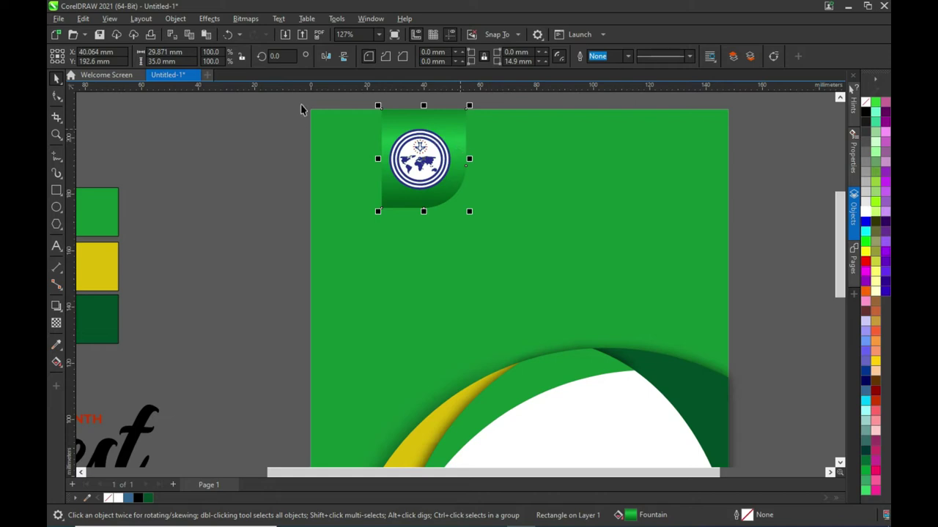
mouse_move(337, 96)
left_mouse_down()
mouse_move(526, 210)
mouse_move(526, 242)
left_mouse_up()
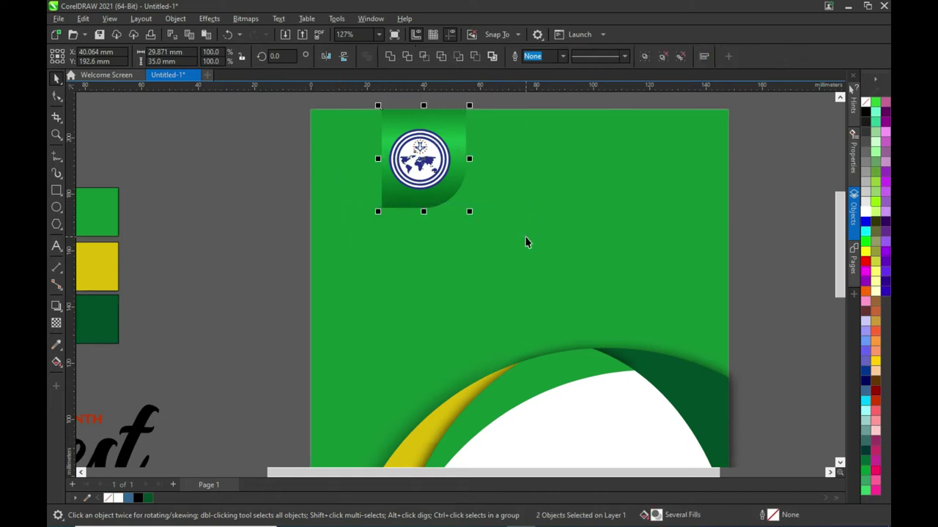
key("c")
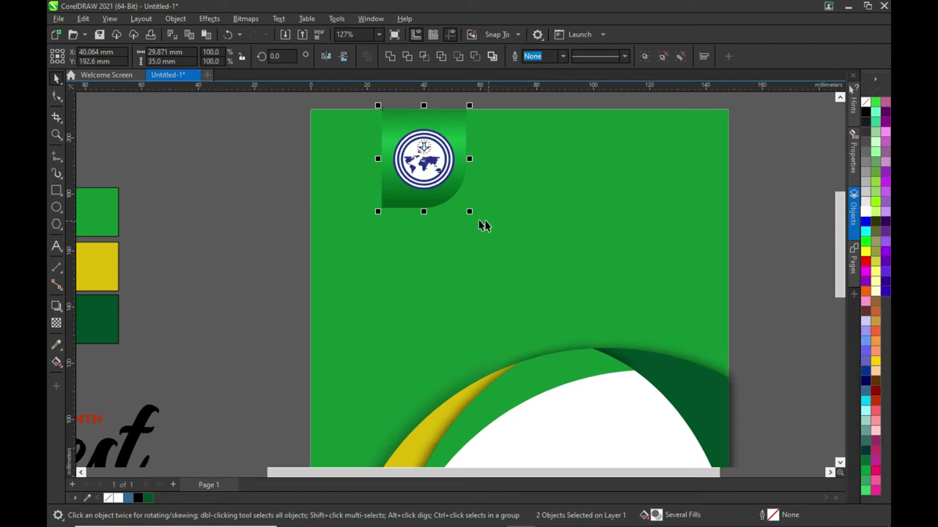
left_click(260, 200)
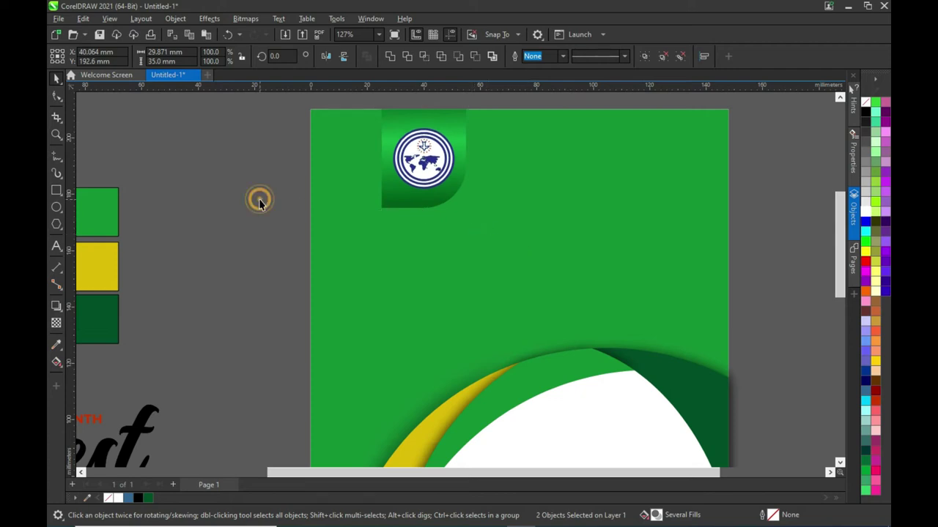
Step: Zoom out and pan to view the whole flyer, then select the Text tool
scroll(490, 168, "down", 1)
scroll(483, 163, "down", 1)
scroll(489, 161, "down", 2)
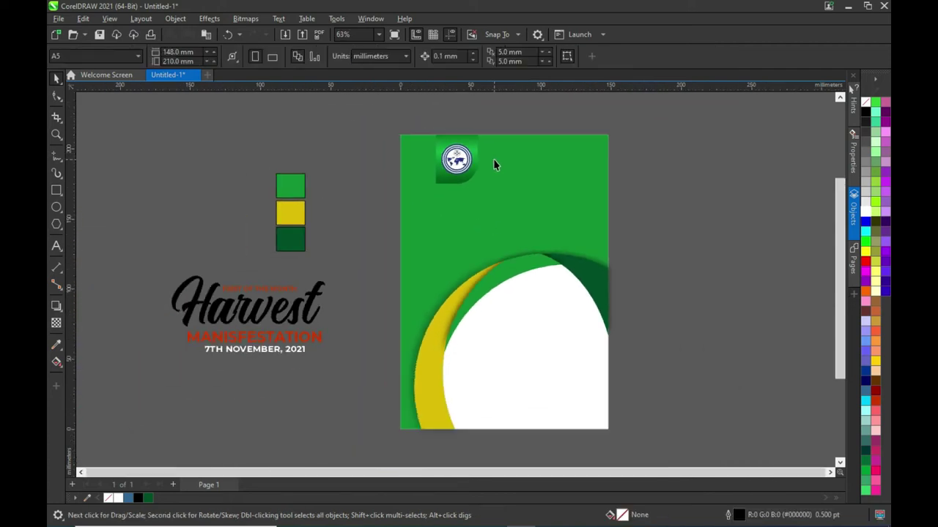
scroll(529, 164, "up", 1)
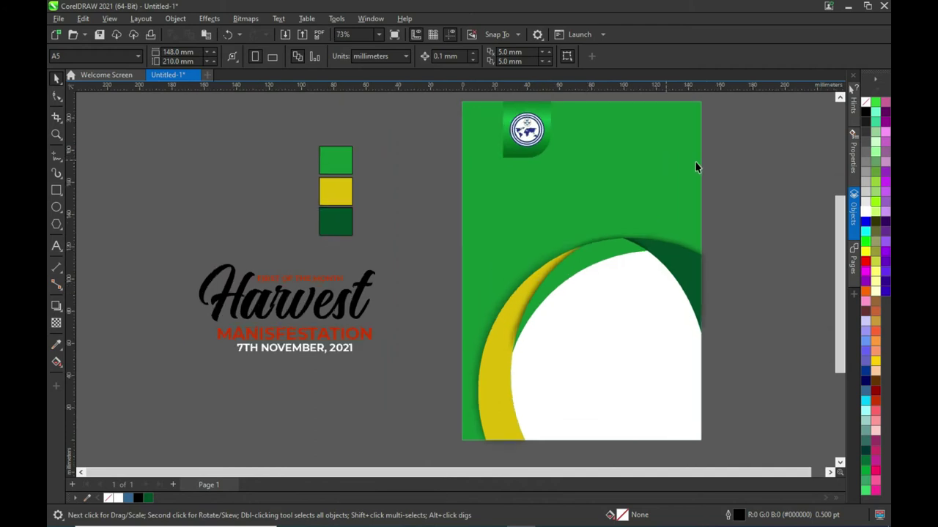
left_click(830, 472)
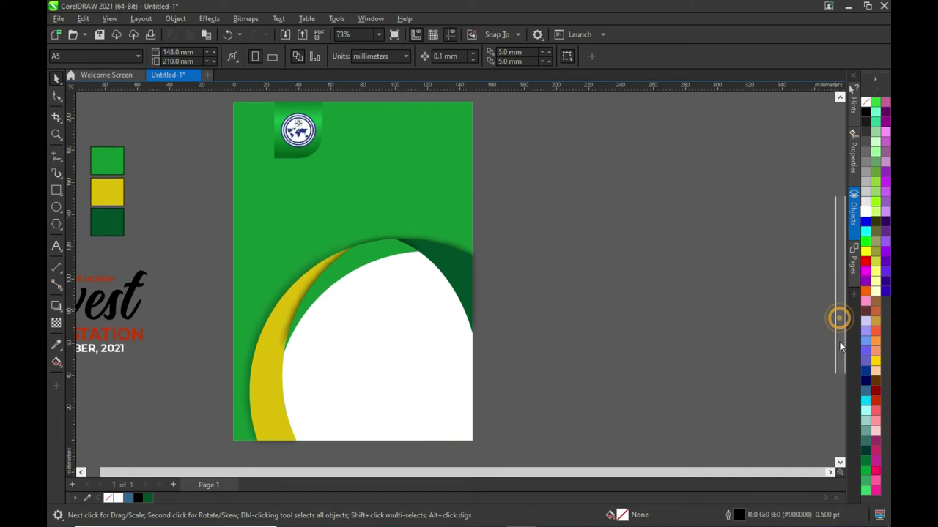
scroll(839, 341, "down", 1)
left_click_drag(841, 347, 832, 310)
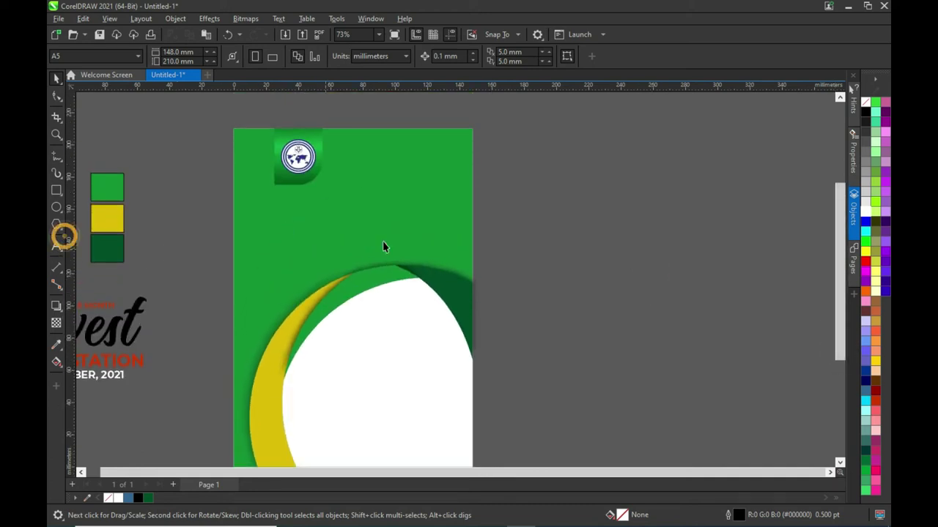
left_click(57, 247)
left_click(513, 213)
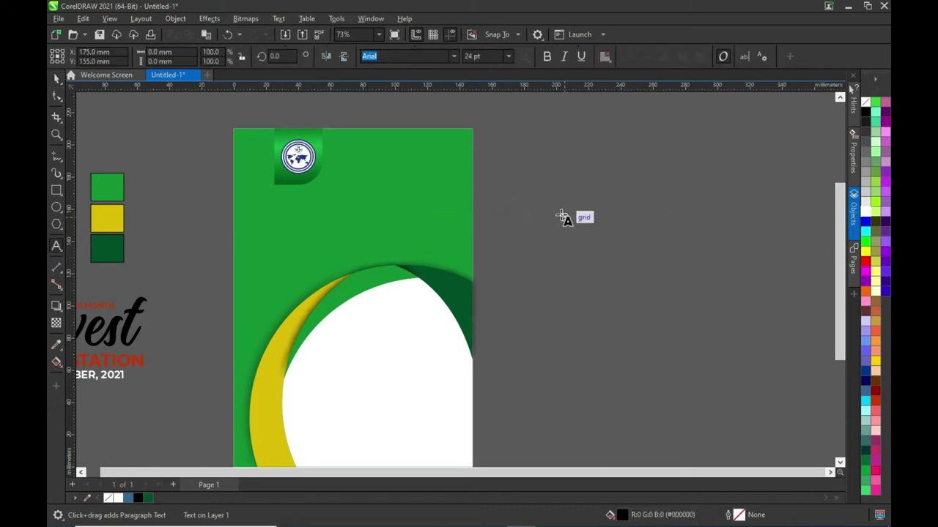
Step: Type 'UNITED CHRISTIAN CHURCH MINISTRY' beside the page and drag it against the page edge
left_click(508, 208)
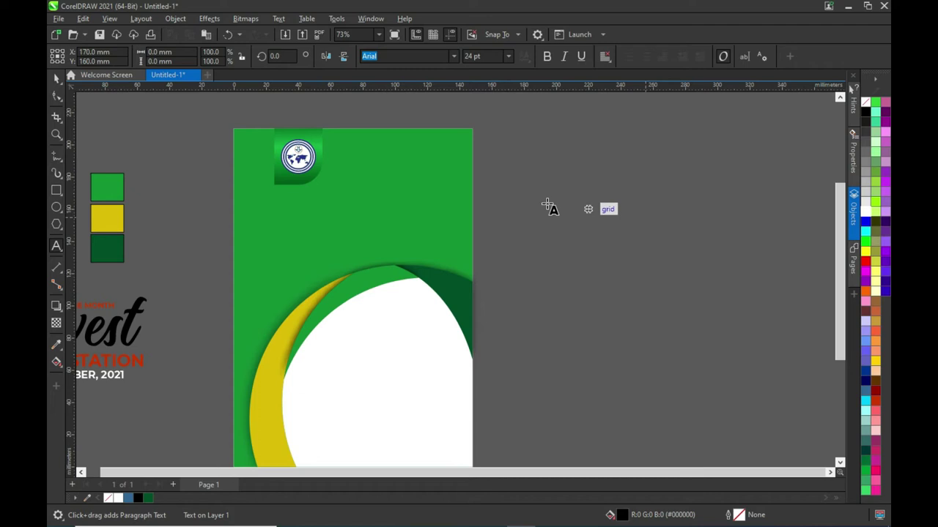
scroll(524, 198, "up", 2)
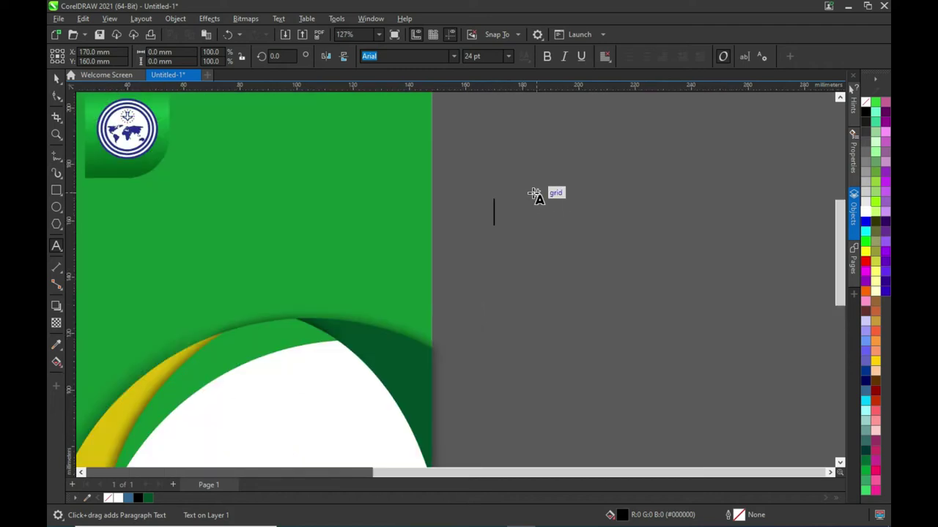
type("UN")
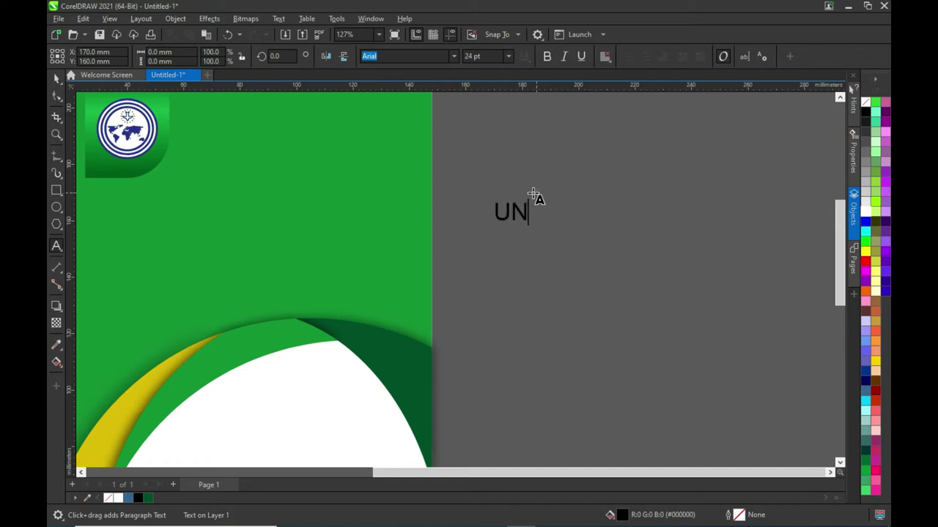
type("ITED ")
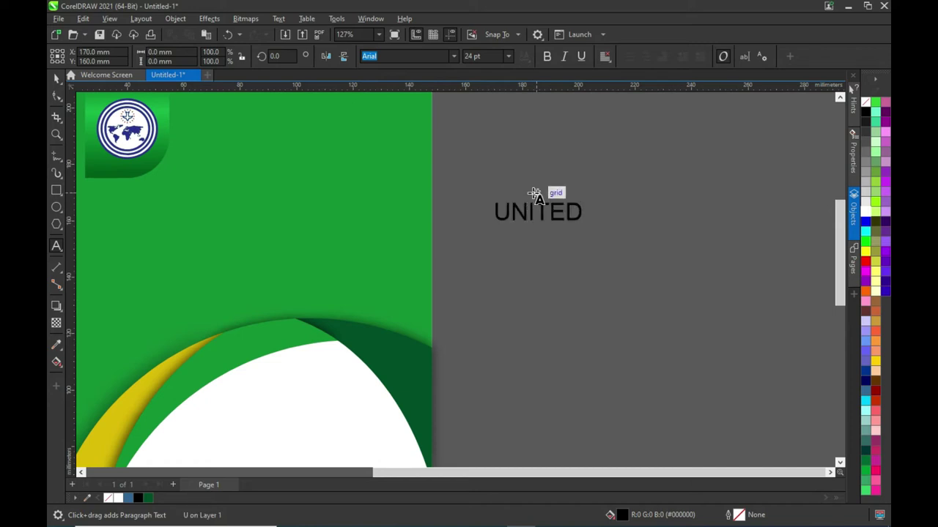
type("CHRISTIAN CHURCH ")
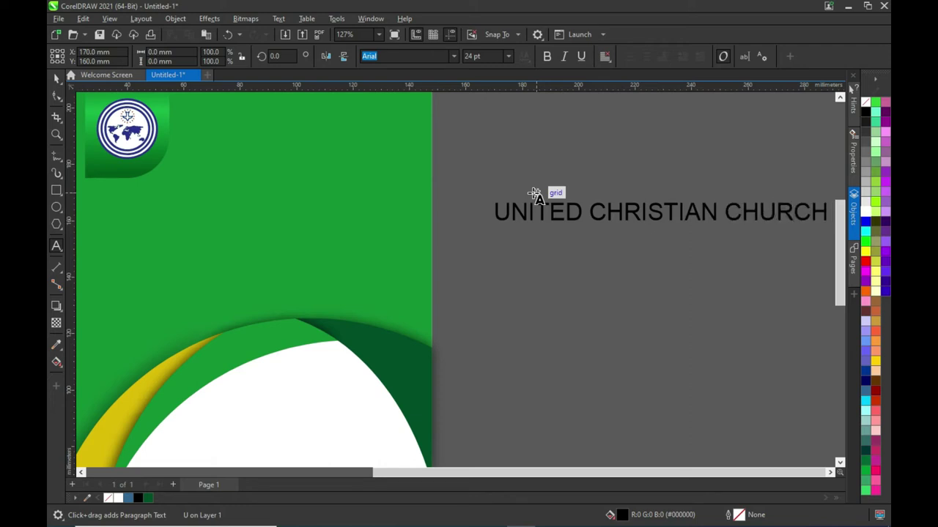
type("MINI")
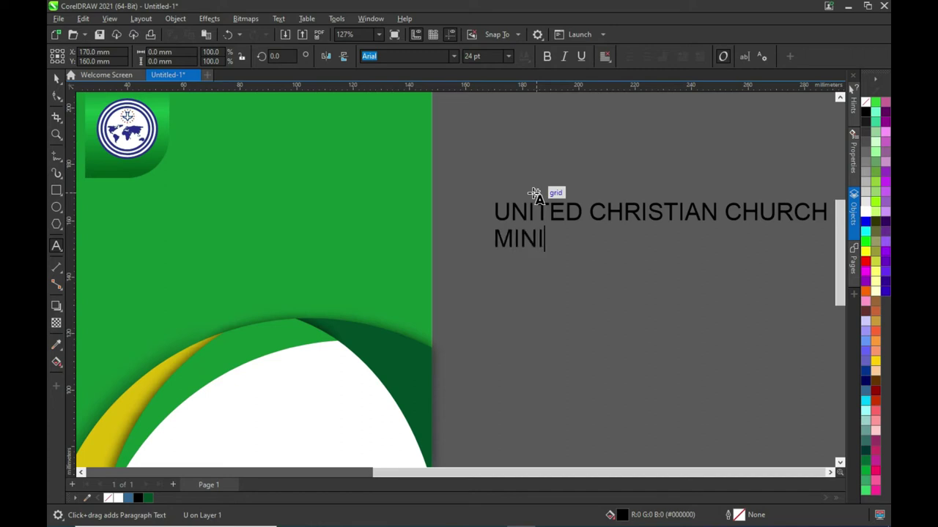
type("STRY")
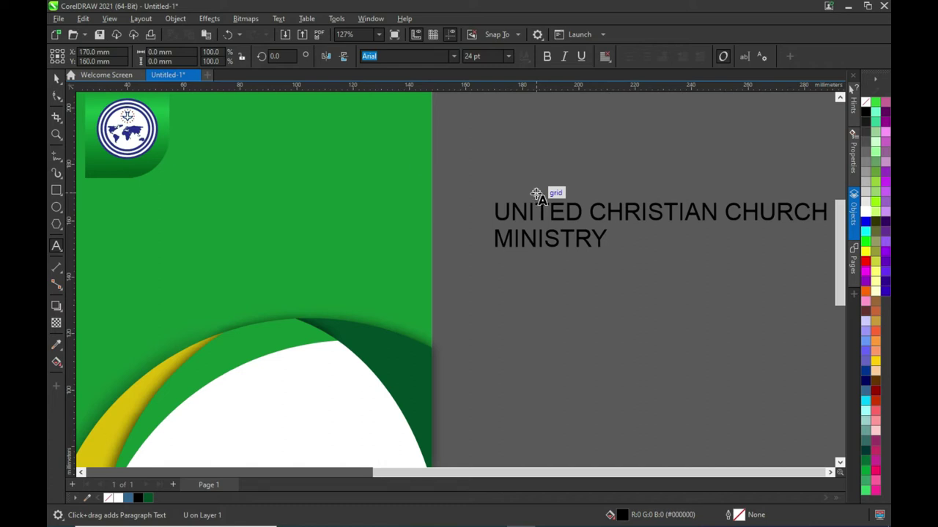
key("Escape")
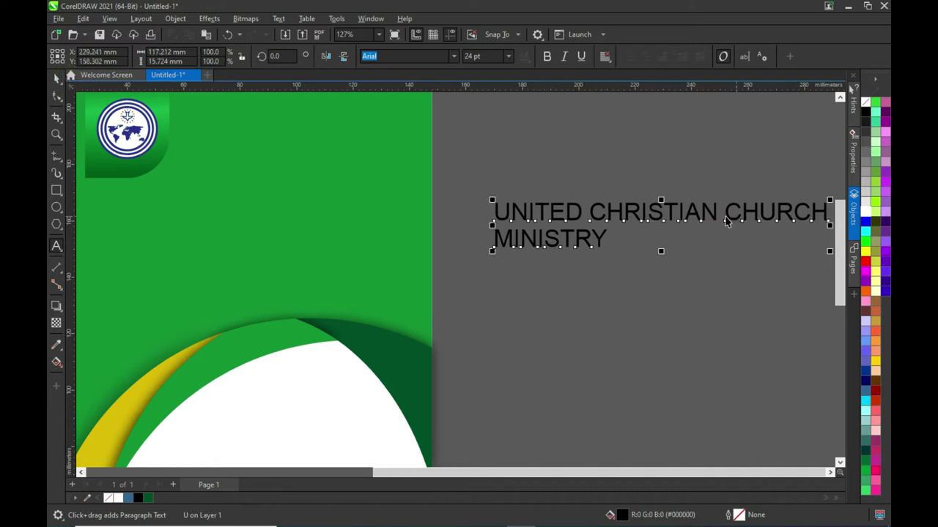
key("space")
left_click(727, 216)
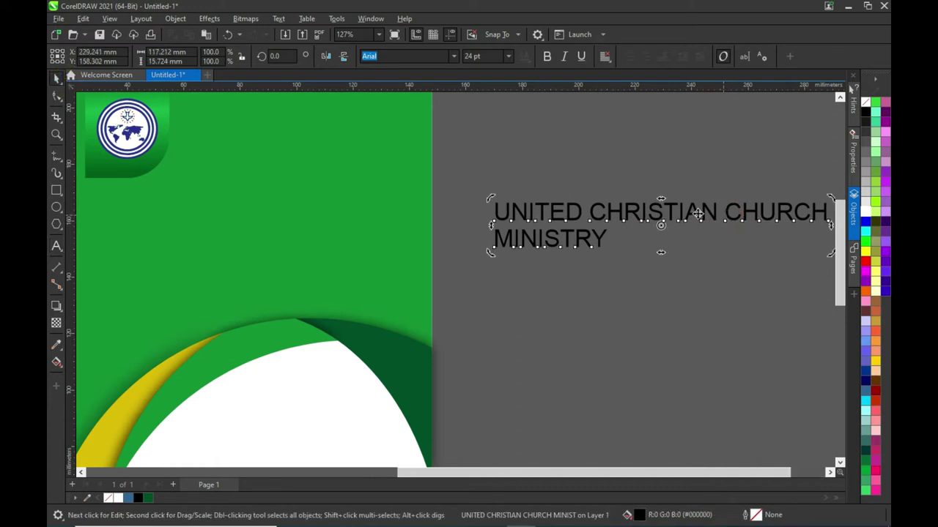
left_click_drag(672, 213, 608, 209)
Step: Change the church name font to Bebas Kai
left_click(455, 57)
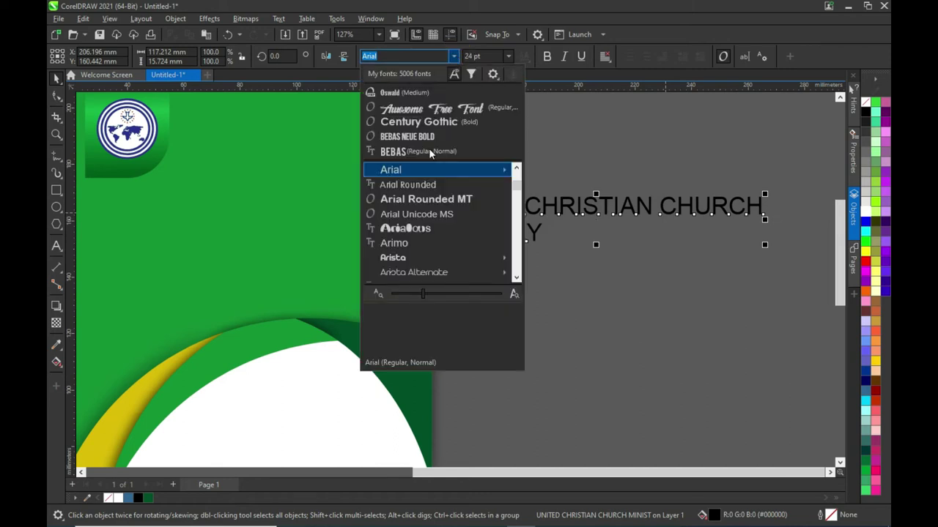
left_click(431, 152)
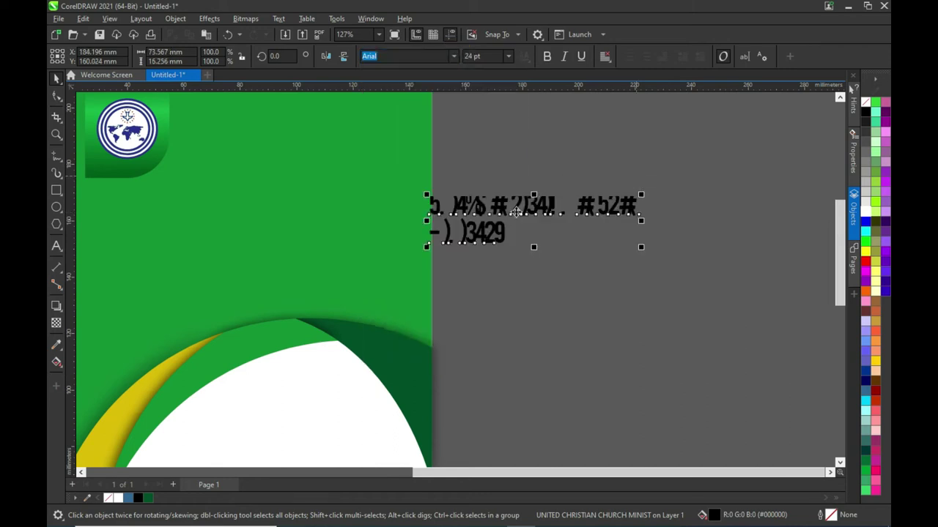
left_click_drag(517, 211, 586, 225)
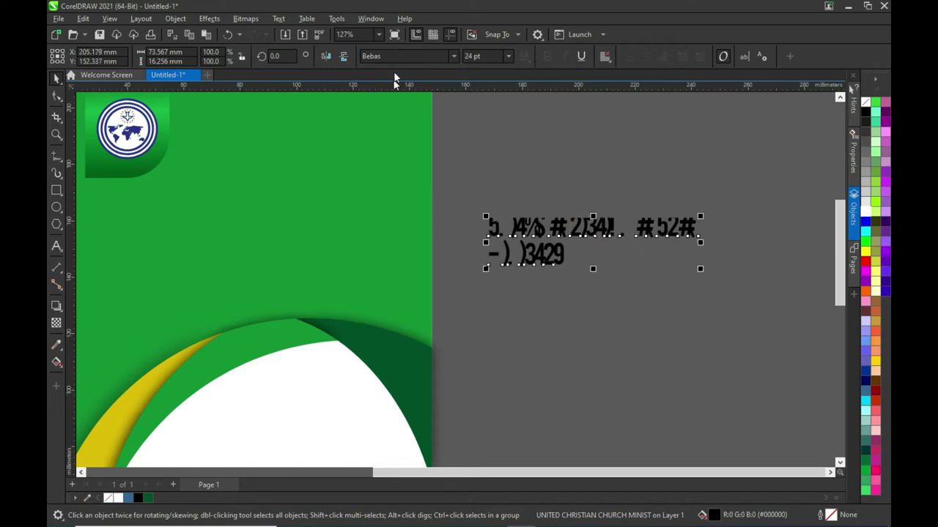
left_click(454, 57)
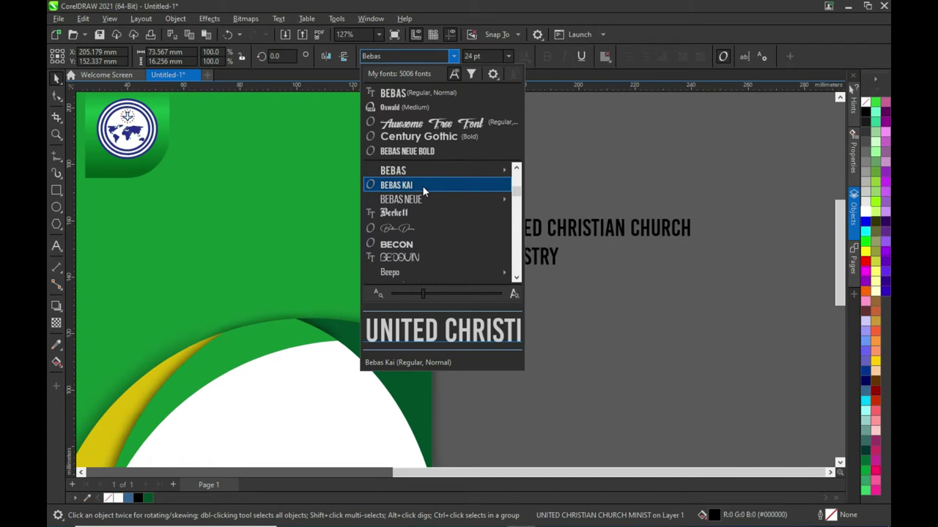
key("Escape")
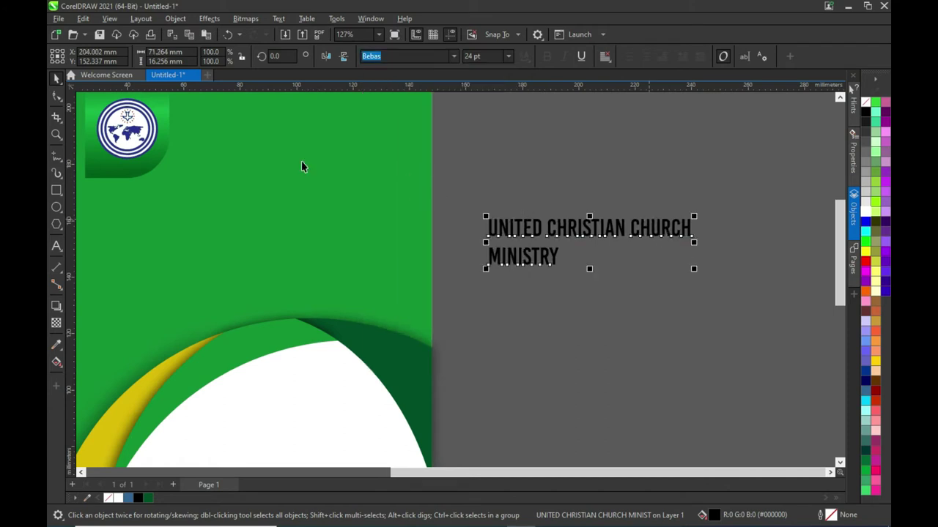
Step: Tighten the line spacing so MINISTRY sits closer to the first line
left_click(57, 95)
left_click(482, 267)
mouse_move(482, 267)
left_mouse_down()
mouse_move(480, 251)
mouse_move(485, 257)
left_mouse_up()
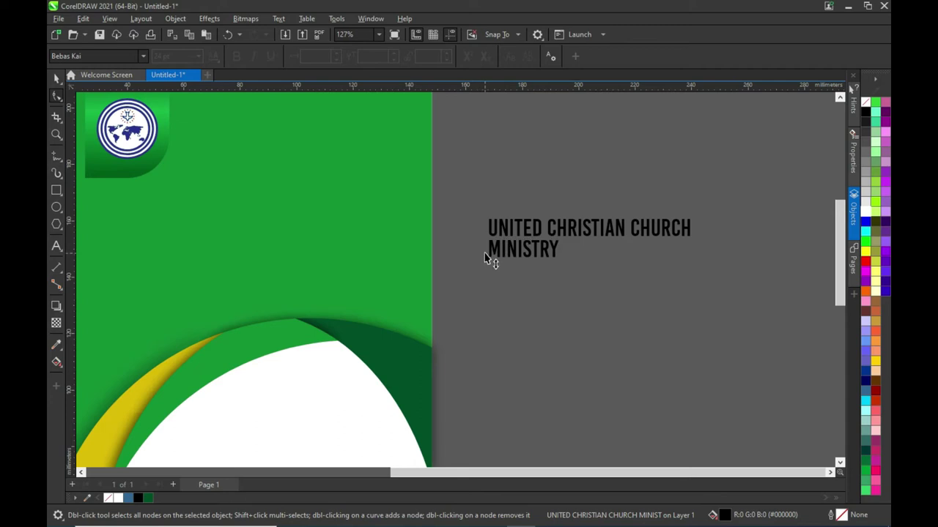
left_click(57, 78)
left_click(460, 329)
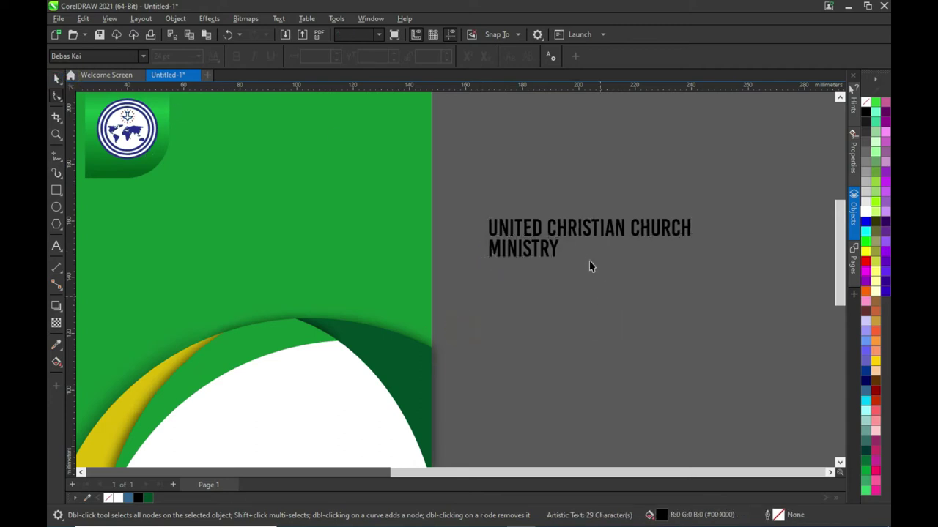
Step: Re-break the text into 'UNITED CHRISTIAN' over 'CHURCH MINISTRY' and split it with Ctrl+K
double_click(631, 230)
key("Return")
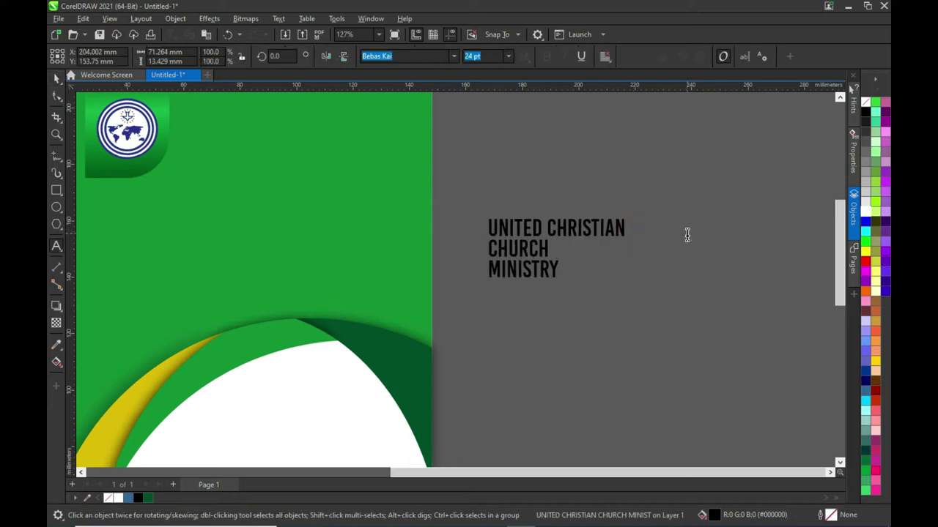
left_click(489, 271)
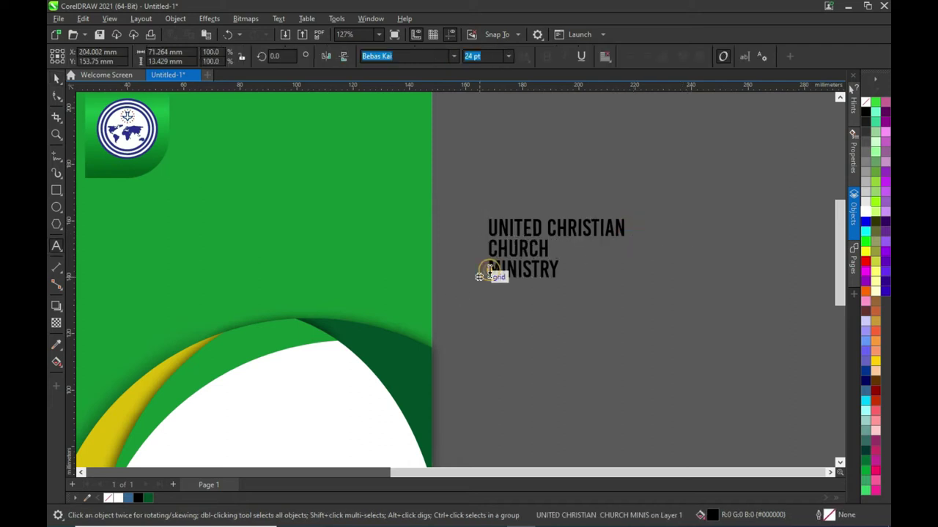
key("BackSpace")
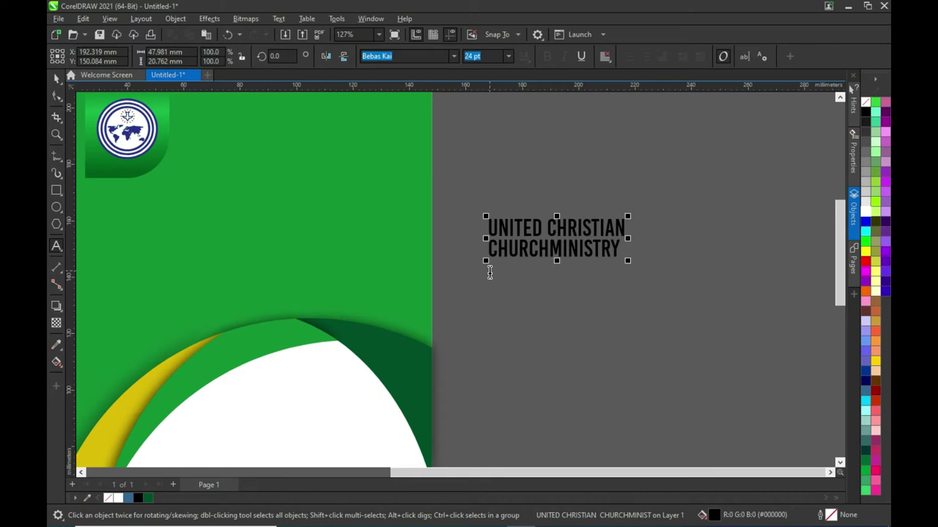
left_click(57, 78)
key("ctrl+k")
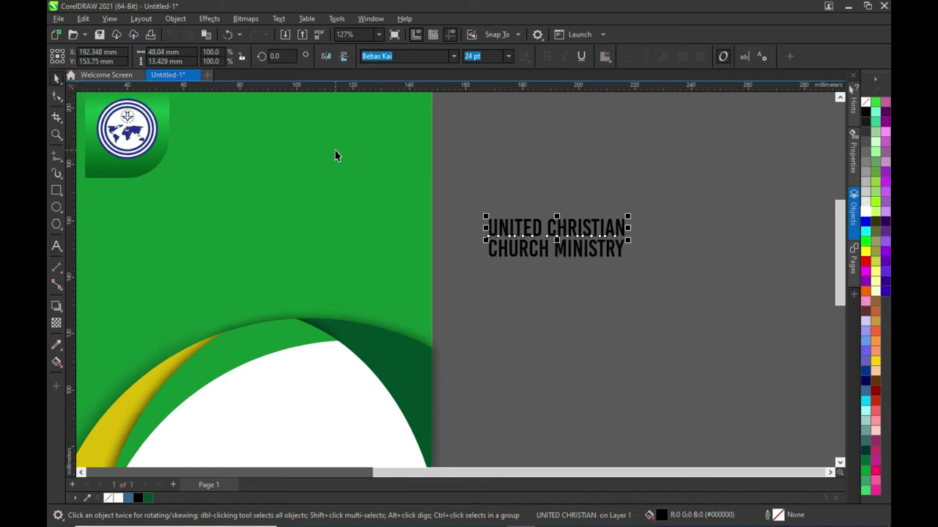
Step: Enlarge UNITED CHRISTIAN and make it white, nudging CHURCH MINISTRY down slightly
left_click_drag(628, 216, 653, 203)
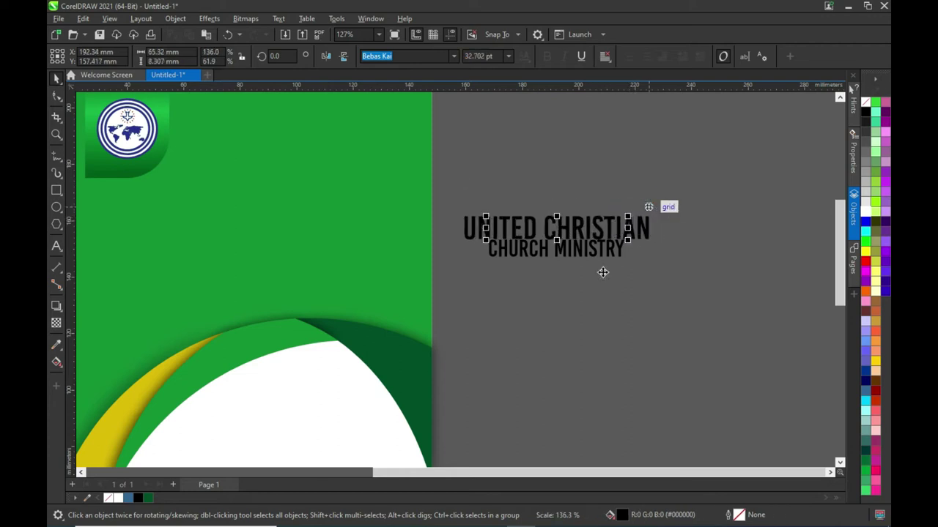
left_click(593, 257)
key("Down")
key("Down")
key("Down")
key("Down")
key("Down")
key("Down")
key("Down")
key("Down")
left_click(592, 175)
left_click(491, 215)
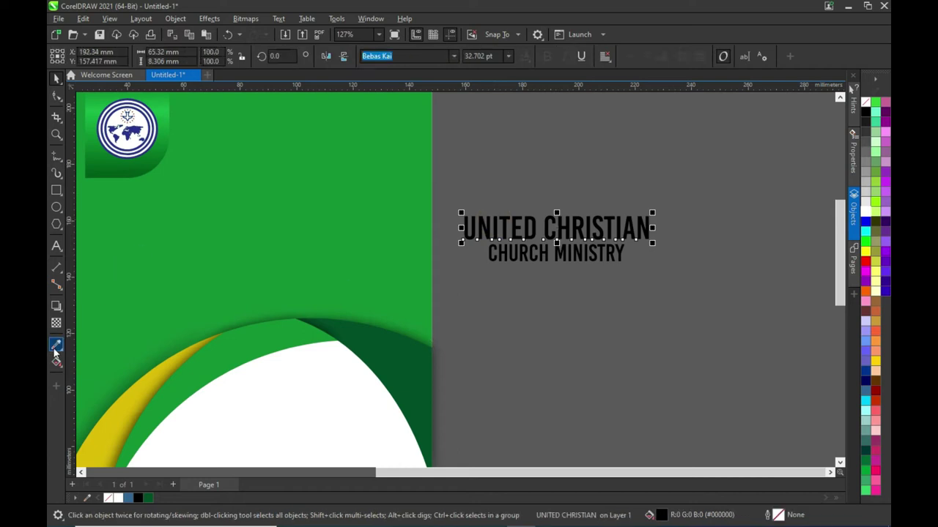
left_click(148, 498)
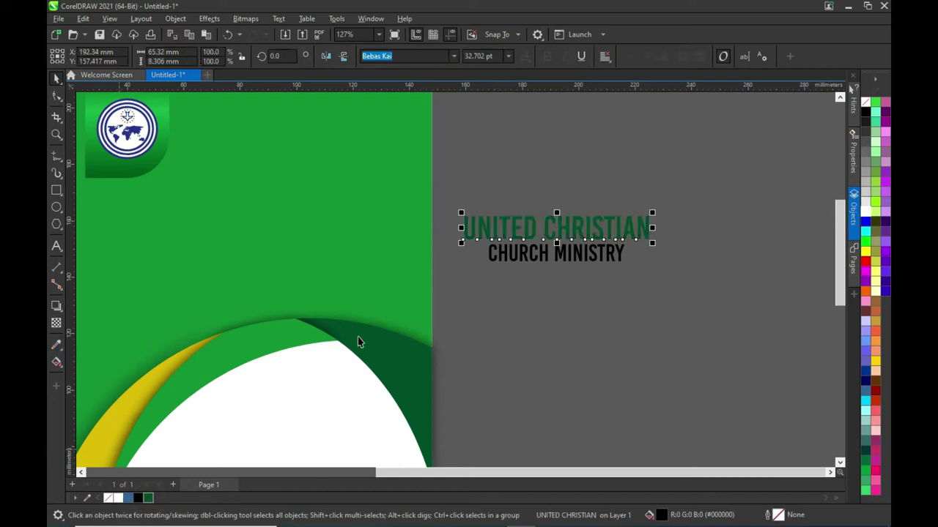
left_click(114, 498)
Step: Fill CHURCH MINISTRY with yellow #DAB900 sampled from the page's yellow arc
left_click(539, 261)
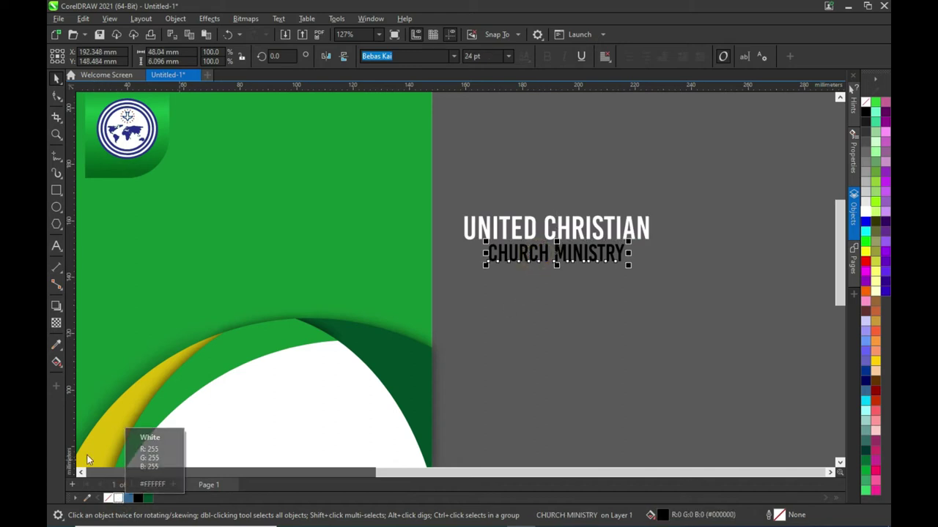
left_click(56, 344)
left_click(130, 418)
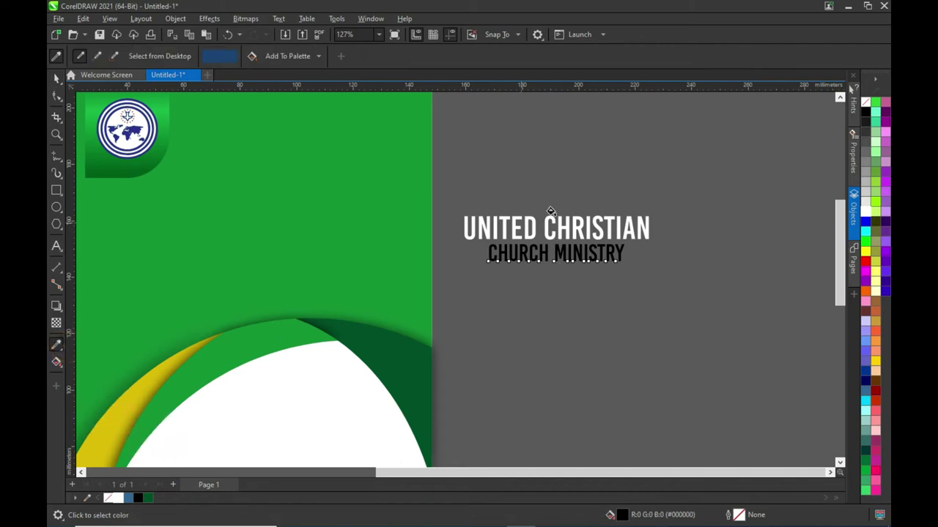
left_click(530, 251)
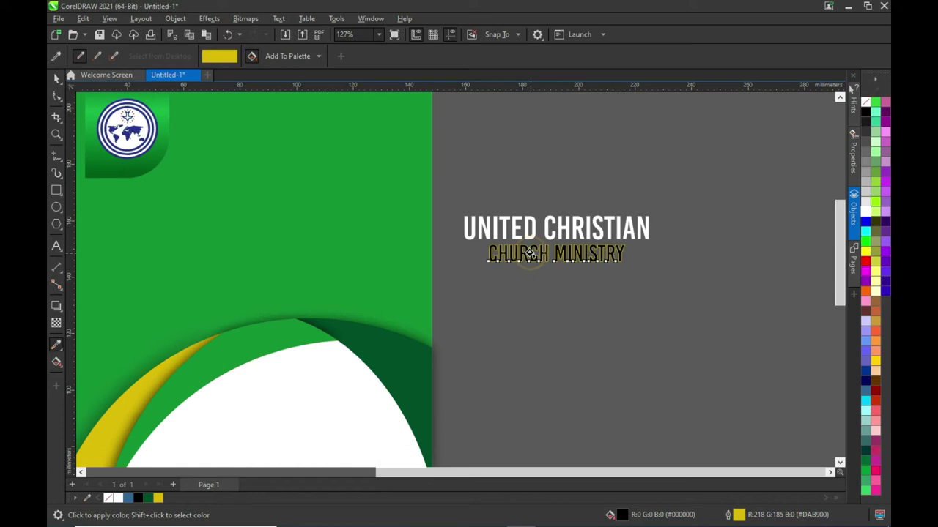
scroll(532, 253, "up", 3)
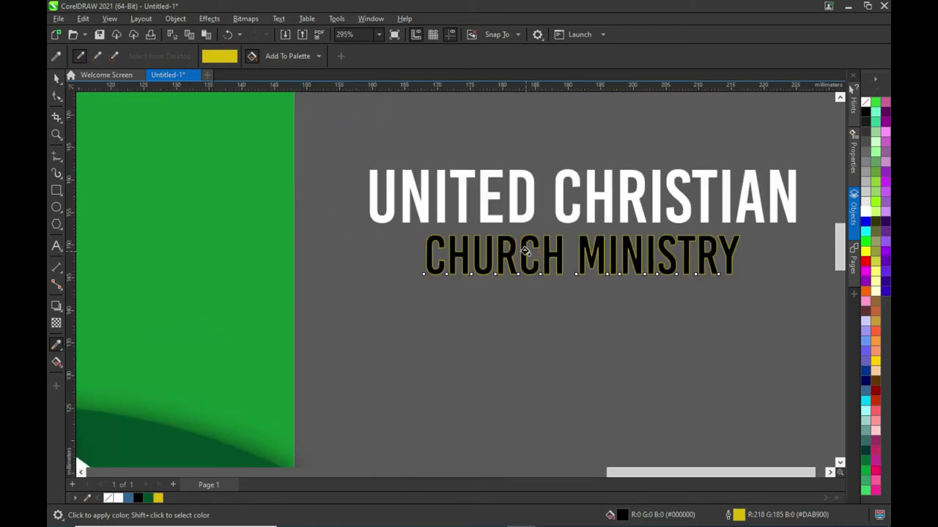
left_click(525, 251)
scroll(564, 210, "down", 2)
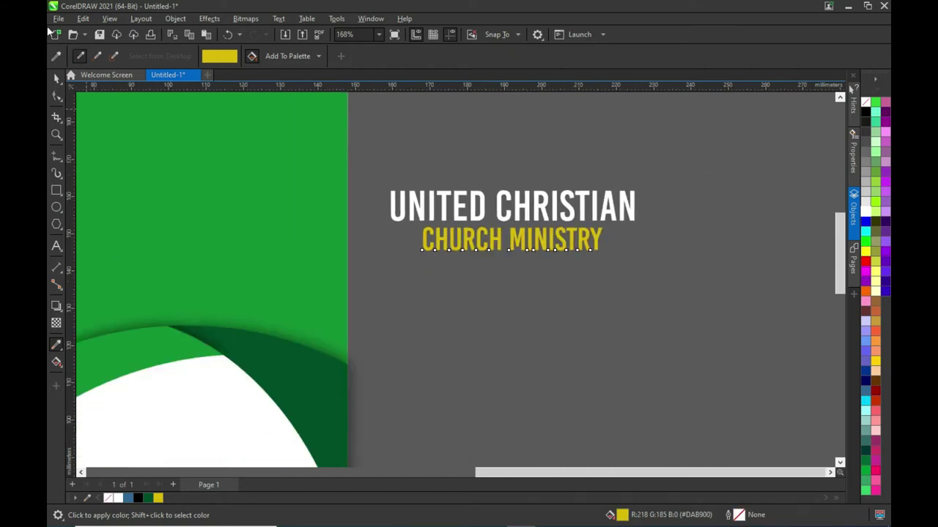
Step: Shrink both heading lines to about half size and place them beside the logo
left_click(57, 78)
left_click_drag(365, 170, 707, 290)
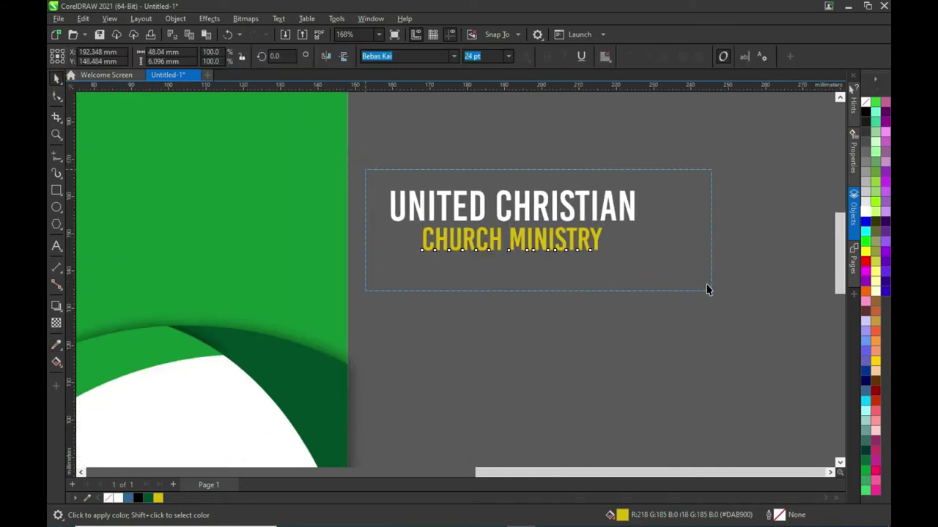
scroll(683, 228, "down", 2)
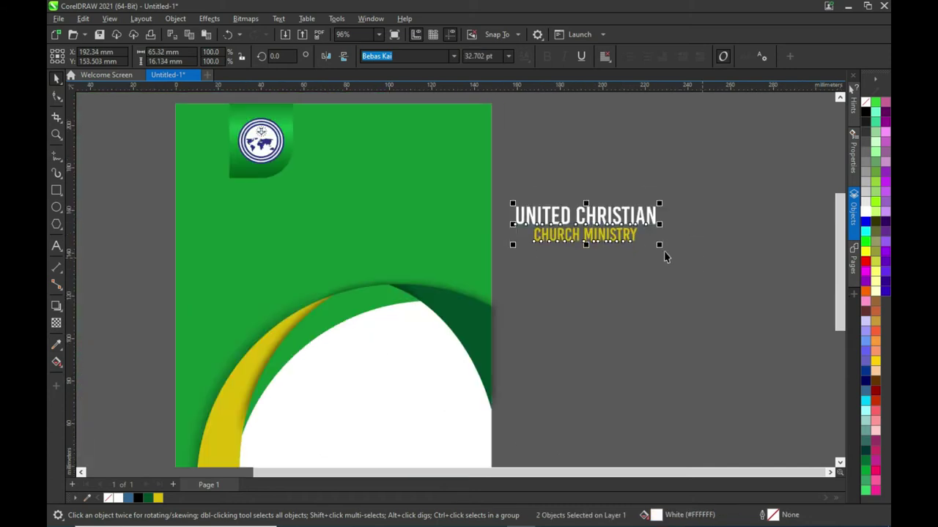
left_click_drag(660, 244, 591, 227)
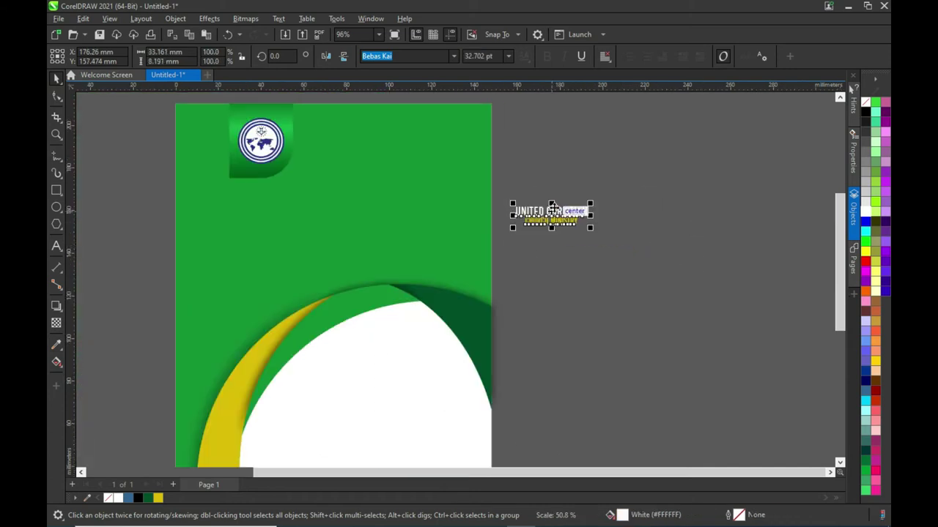
left_click_drag(358, 145, 383, 144)
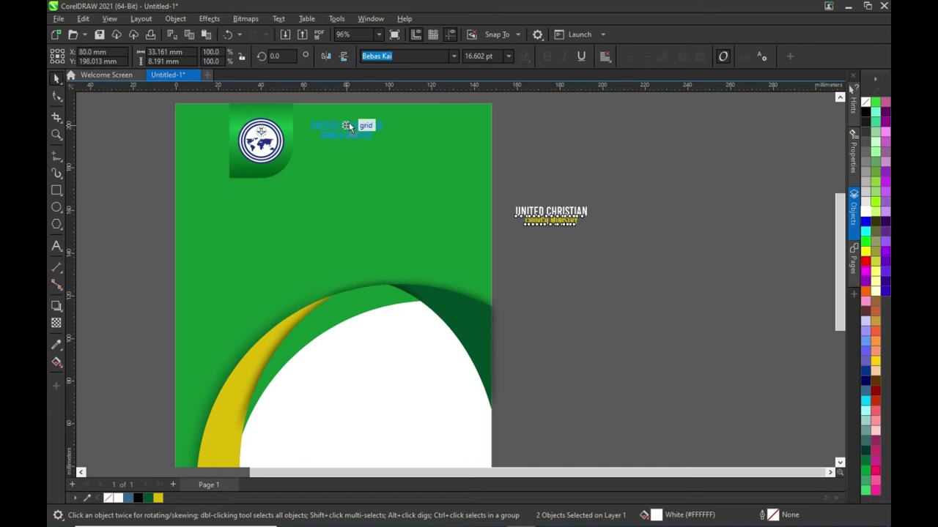
scroll(383, 144, "up", 1)
left_click_drag(387, 147, 429, 192)
scroll(608, 139, "down", 2)
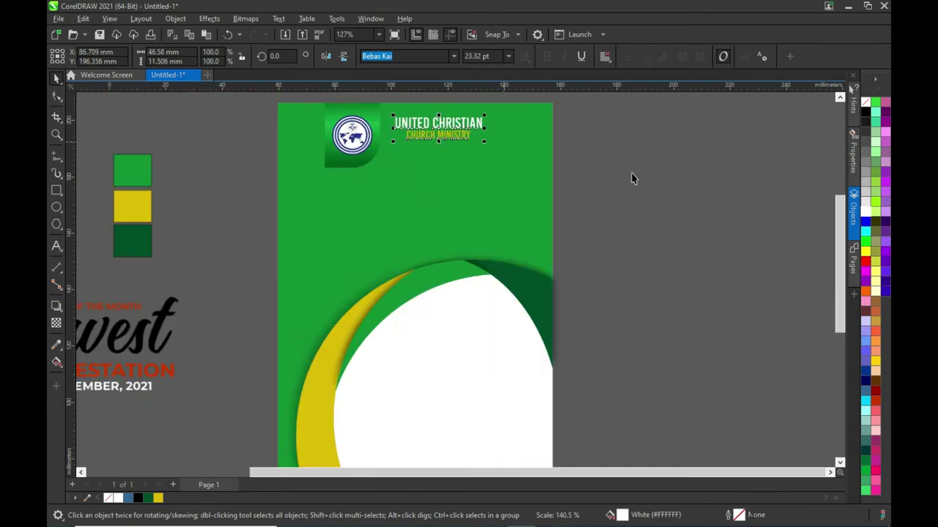
scroll(442, 160, "down", 2)
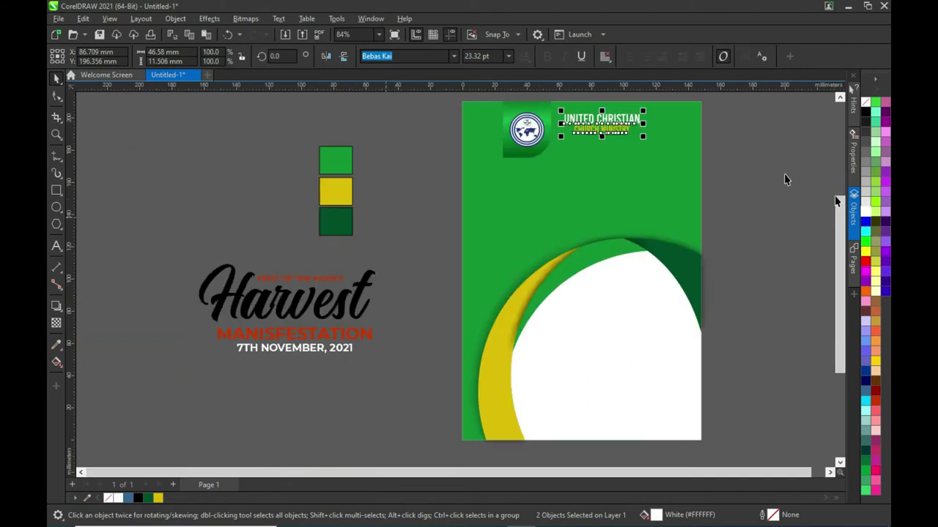
scroll(836, 275, "up", 1)
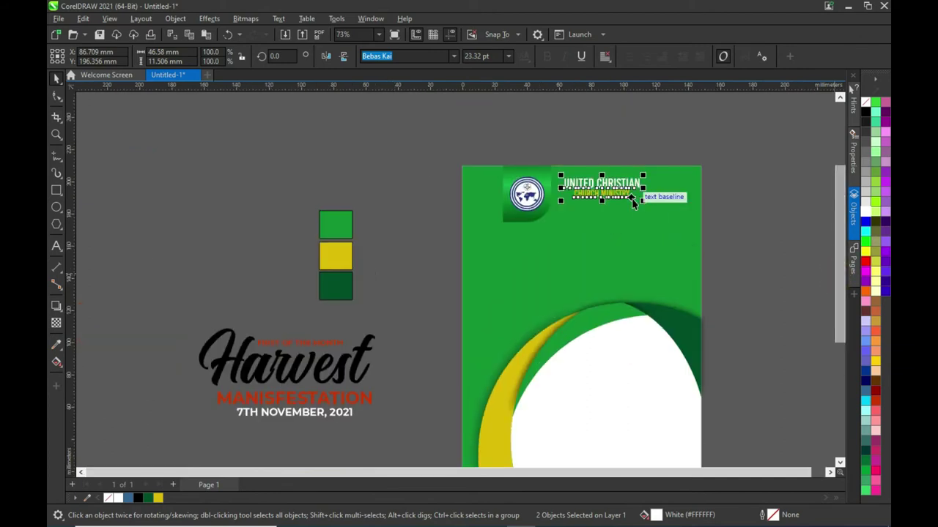
left_click_drag(646, 205, 651, 202)
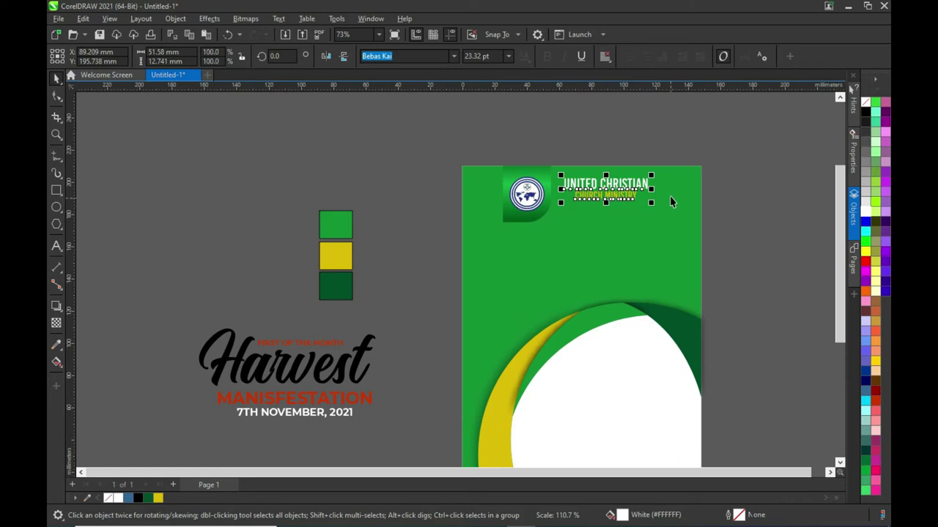
Step: Centre the heading on the page and move the logo left toward the page edge
left_click(616, 263, "shift")
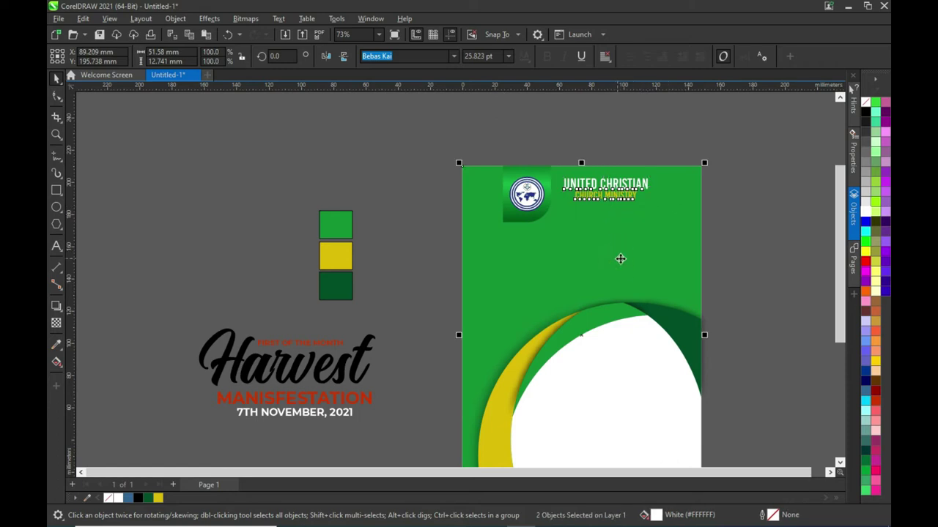
key("c")
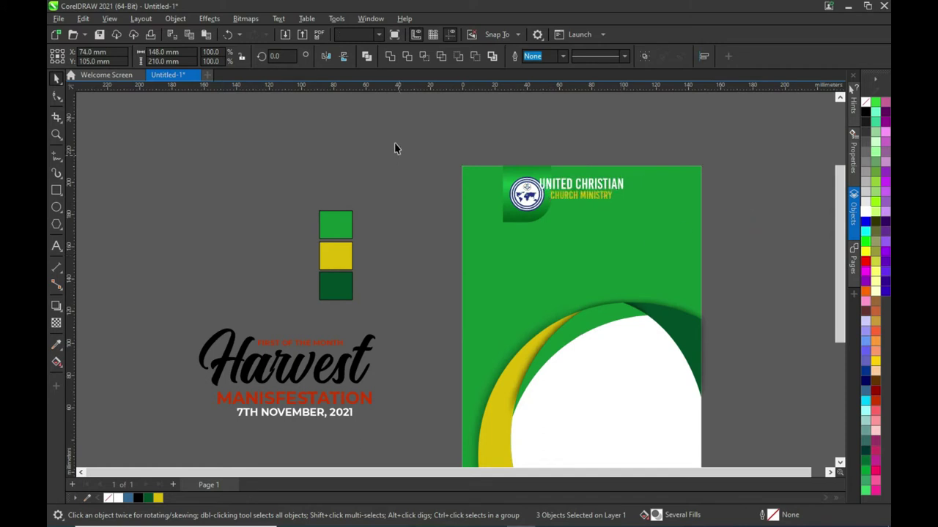
left_click(394, 147)
mouse_move(473, 152)
left_mouse_down()
mouse_move(559, 244)
mouse_move(547, 217)
left_mouse_up()
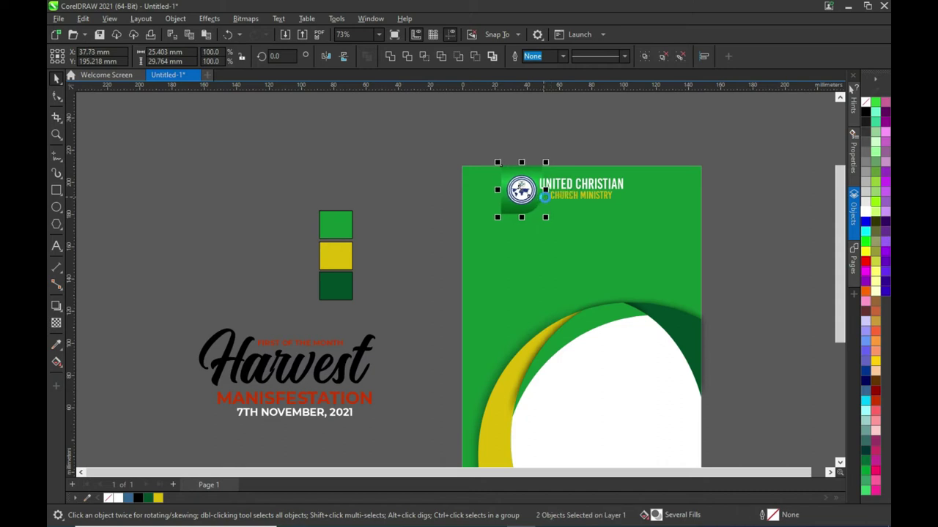
scroll(520, 194, "up", 1)
left_click_drag(519, 196, 496, 197)
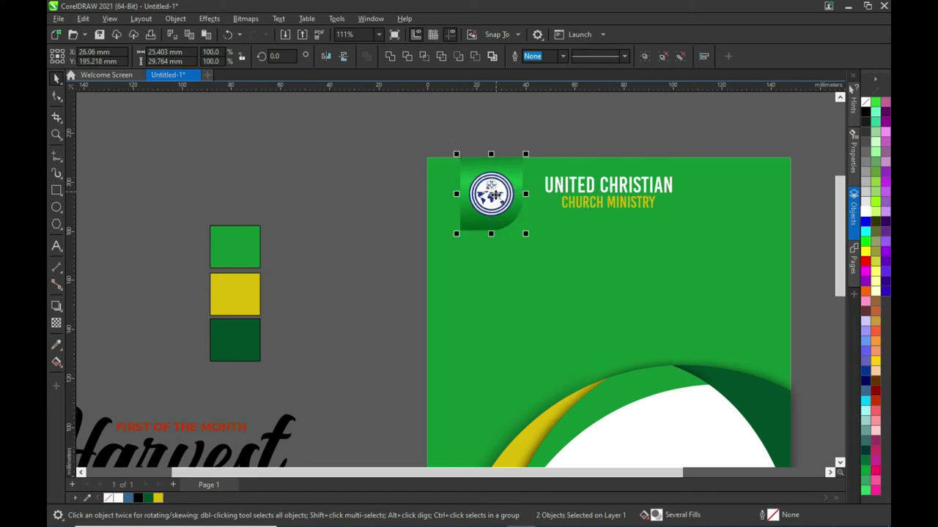
Step: Clip the logo inside the green page rectangle as a PowerClip, then zoom into the header
right_click(488, 190)
left_click(542, 343)
left_click(490, 303)
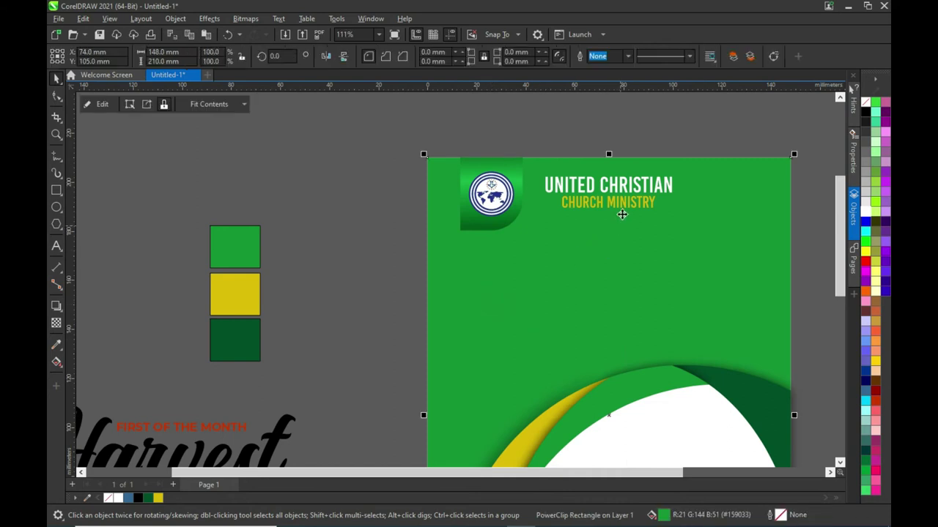
left_click(640, 130)
scroll(676, 208, "down", 1)
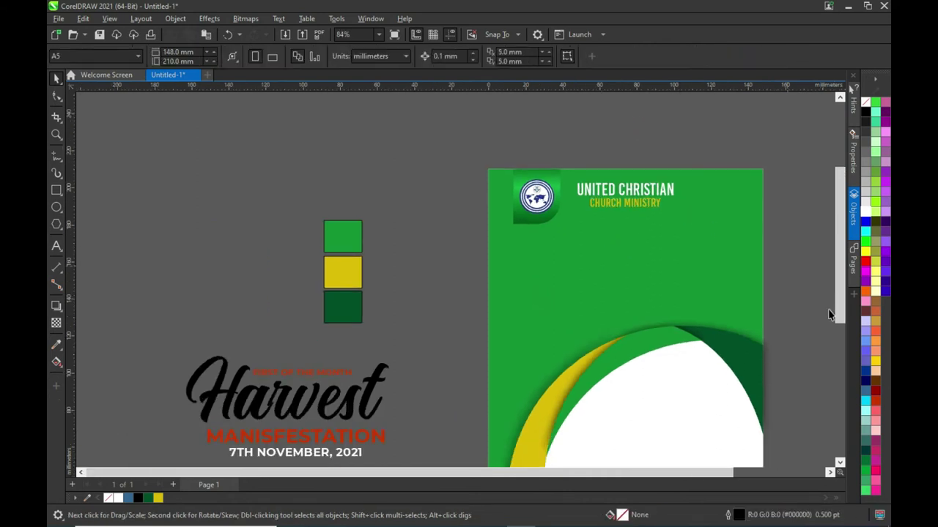
left_click(830, 473)
scroll(473, 234, "up", 1)
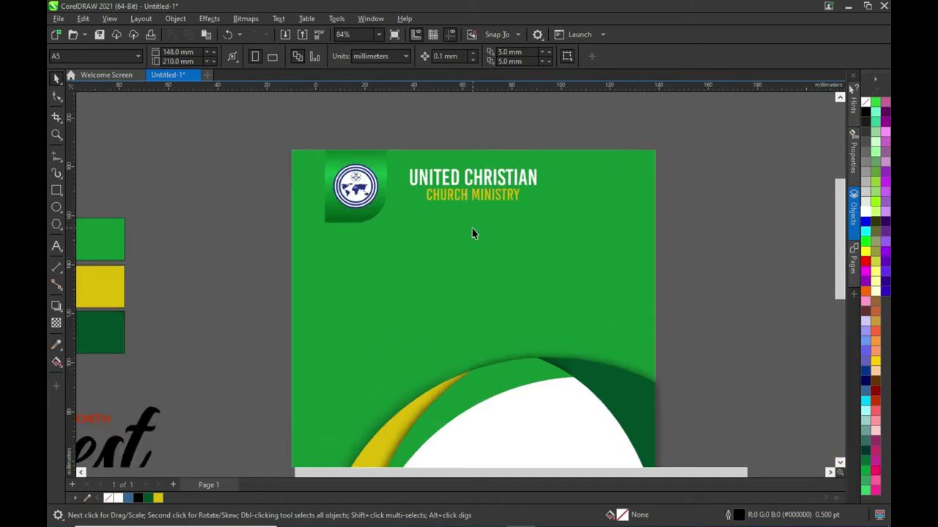
scroll(427, 197, "up", 1)
Step: Type 'APO LEGISLATOR'S QUARTERS' below the heading, correcting the typos along the way
left_click(56, 247)
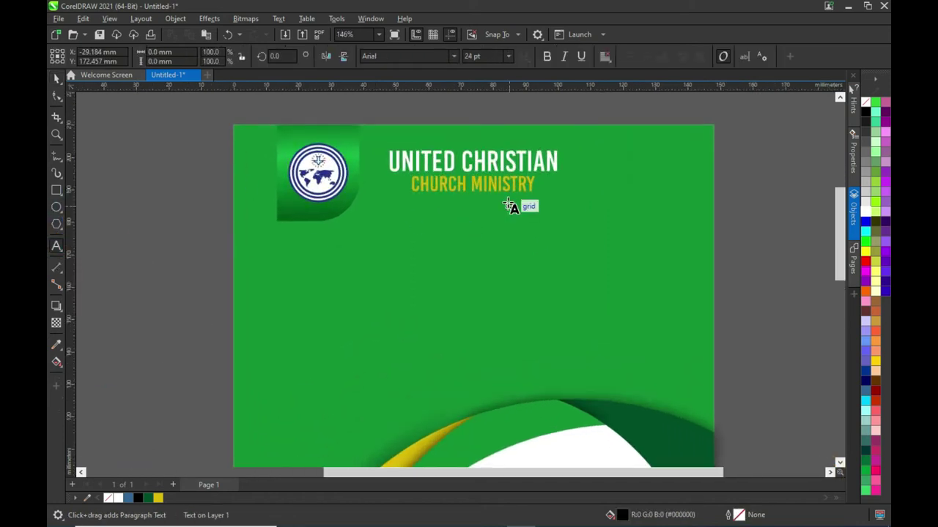
type("APP")
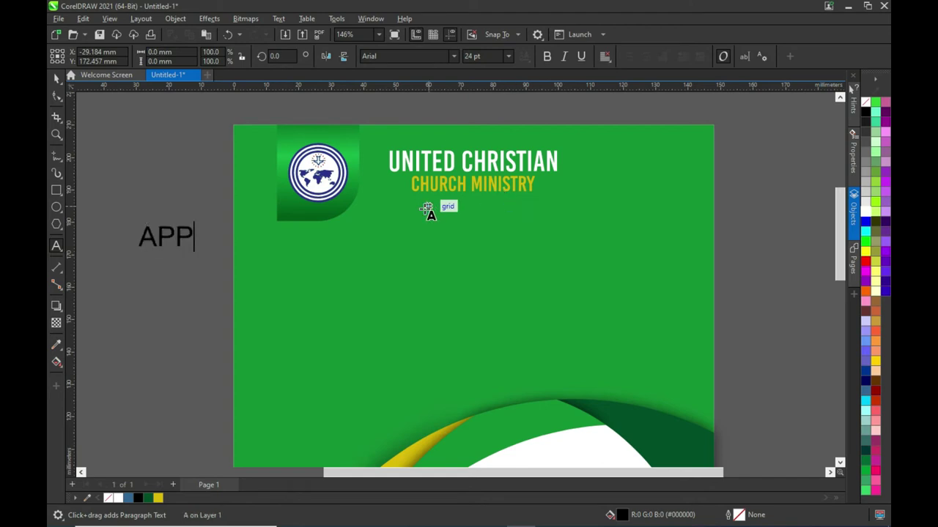
key("BackSpace")
type("O")
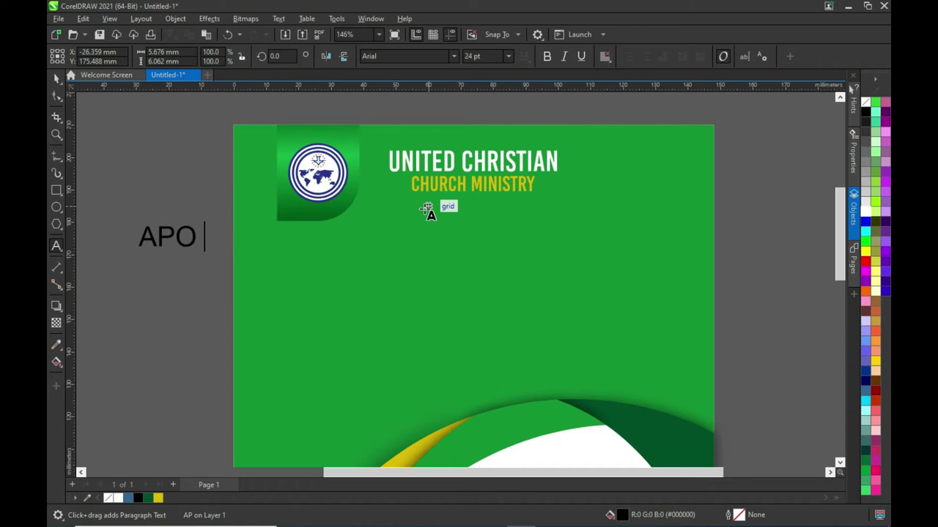
type(" LES")
key("BackSpace")
key("BackSpace")
type("GIST")
key("Escape")
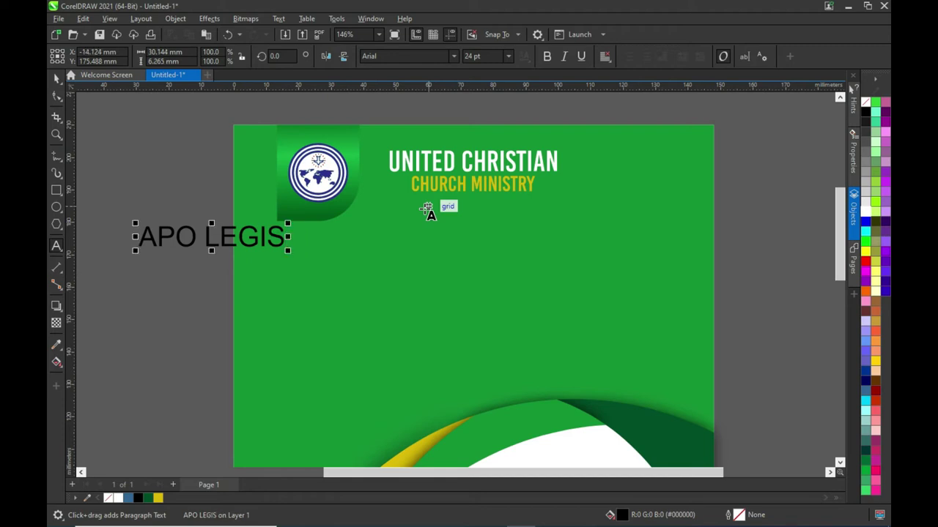
type("LATOR")
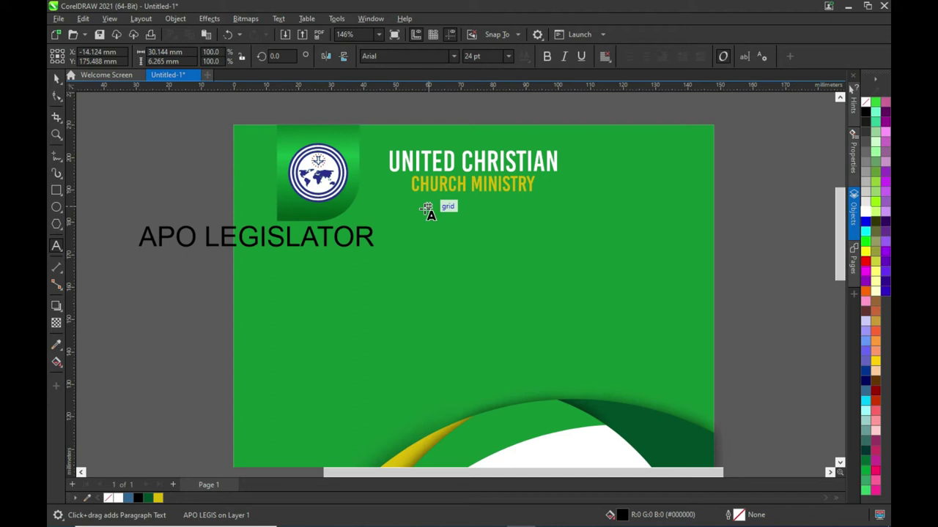
type("\\S")
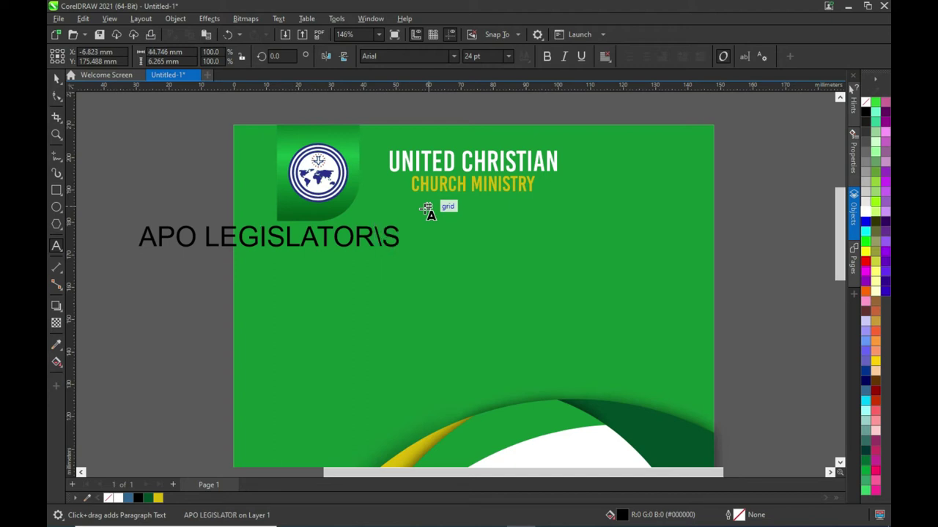
key("BackSpace")
key("BackSpace")
key("BackSpace")
key("BackSpace")
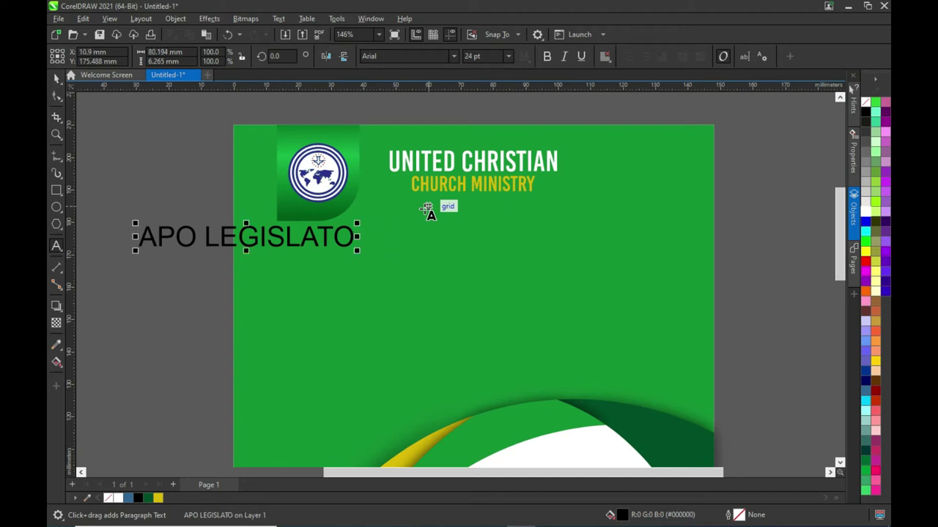
type("R")
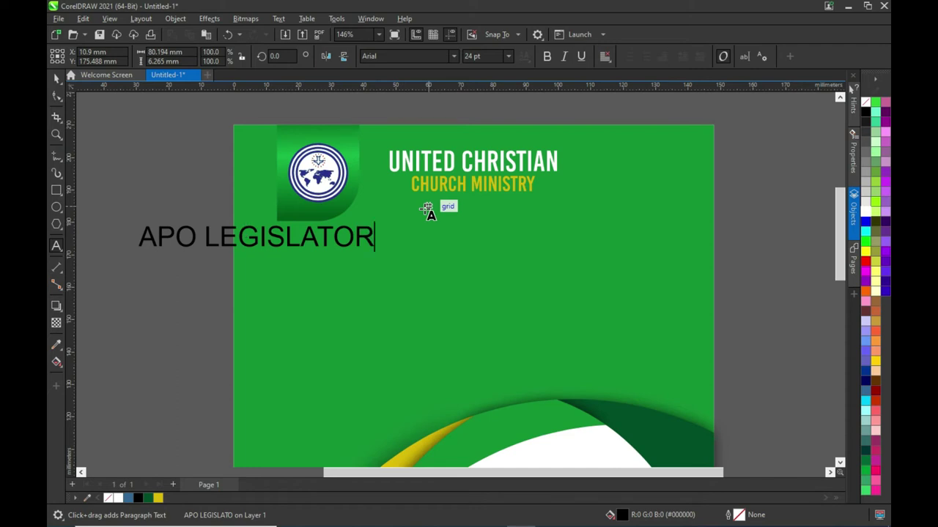
type("'S ")
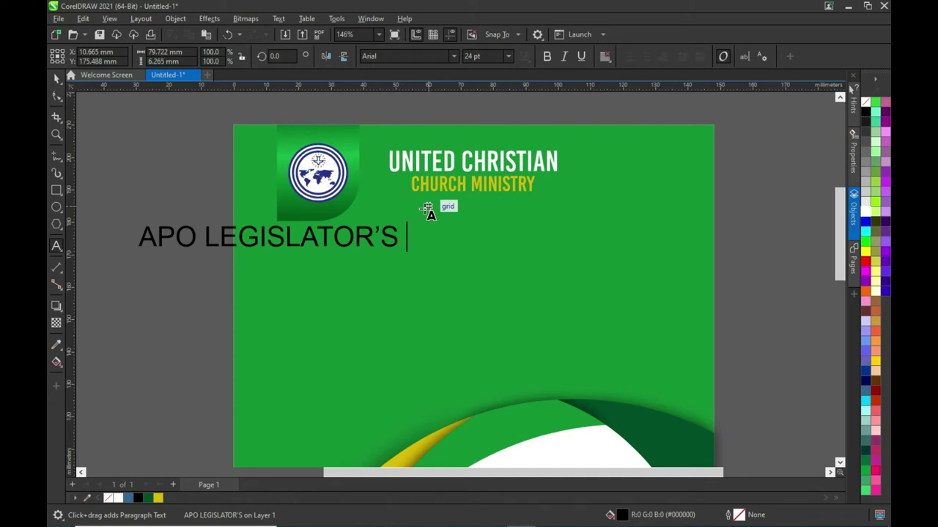
type("Q")
type("UARTEERS")
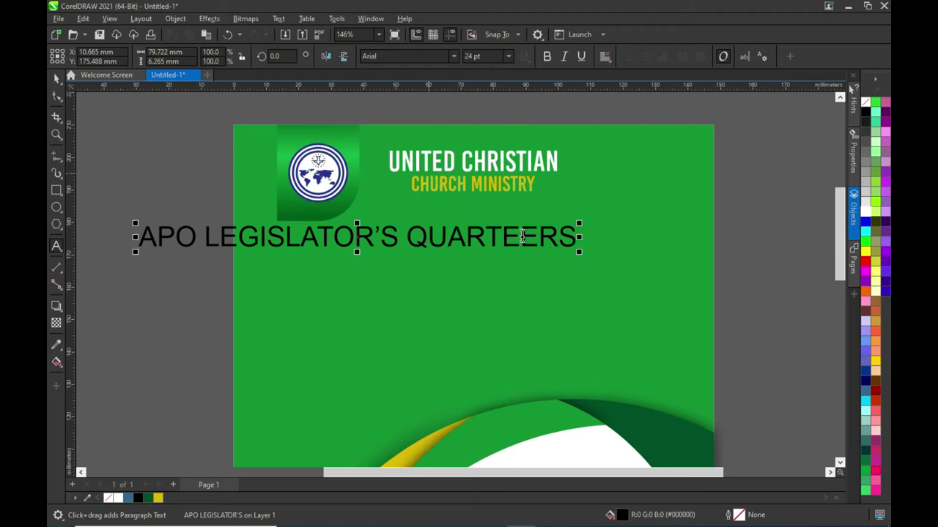
left_click(522, 235)
key("BackSpace")
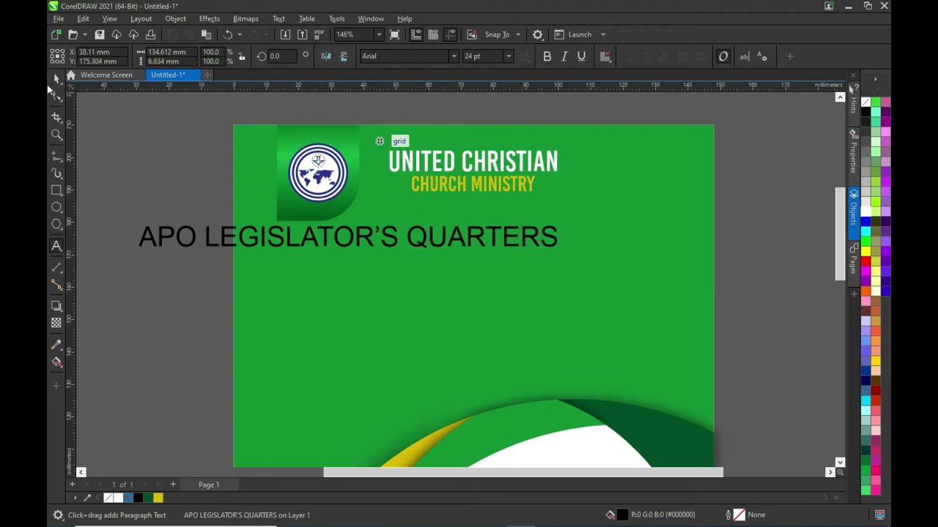
Step: Change the APO LEGISLATOR'S QUARTERS line's font to Montserrat ExtraBold, 24 pt
left_click(58, 78)
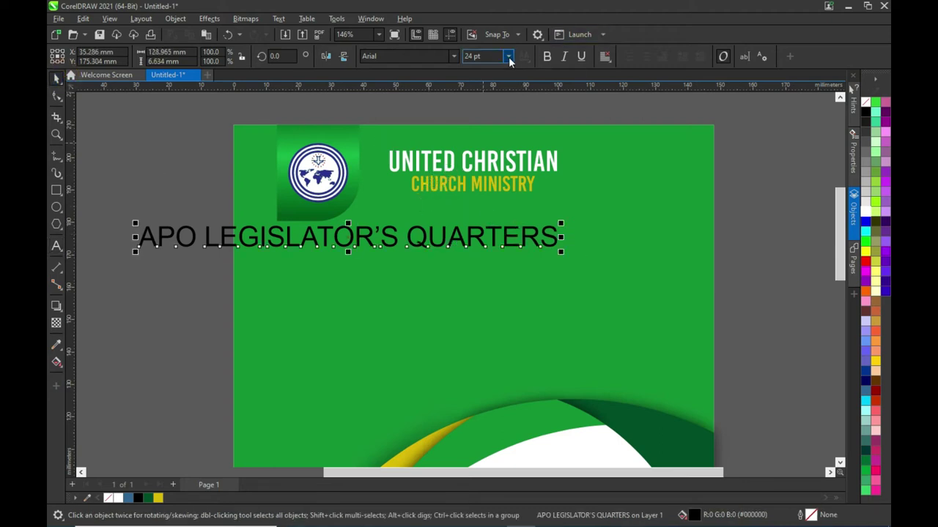
left_click(452, 58)
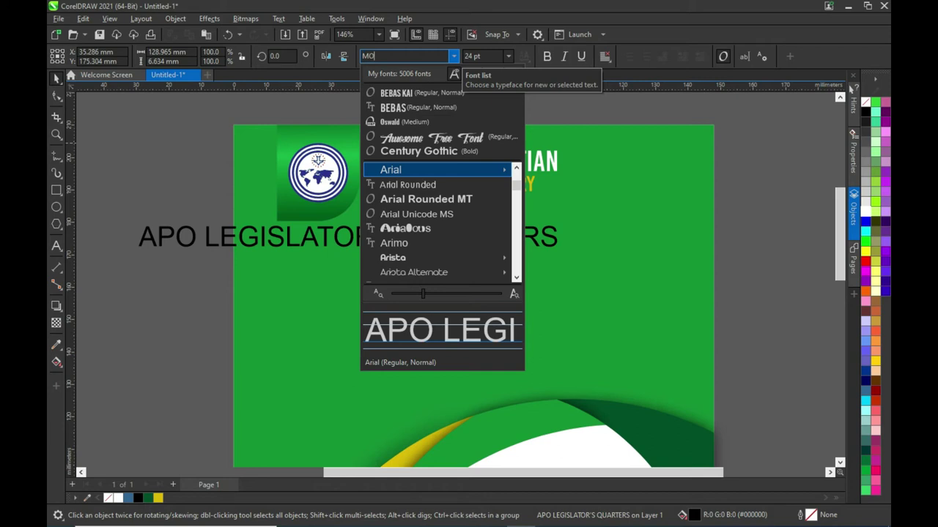
type("NT")
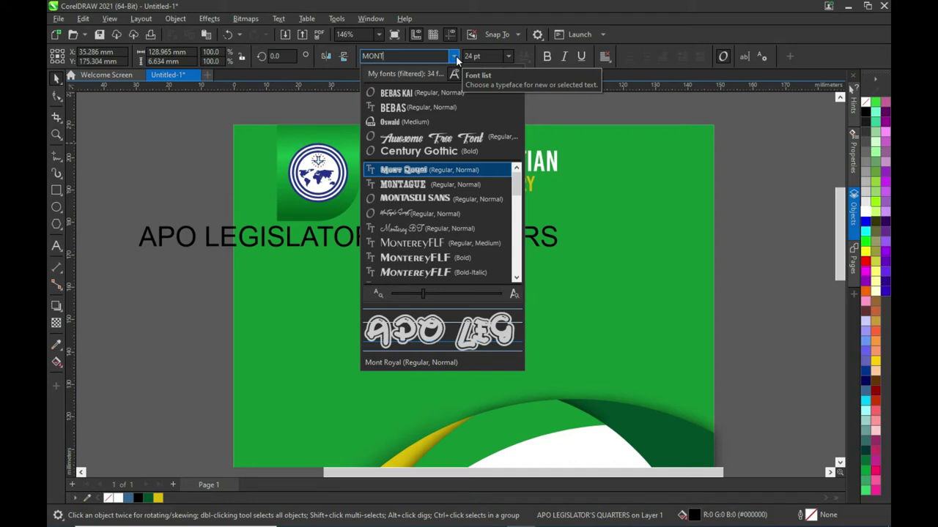
type("SE")
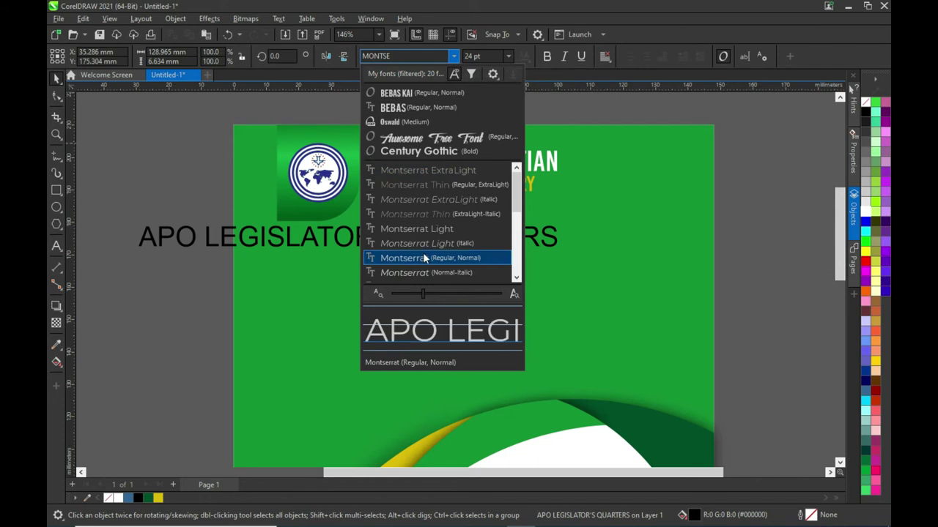
scroll(425, 258, "down", 1)
scroll(427, 259, "down", 2)
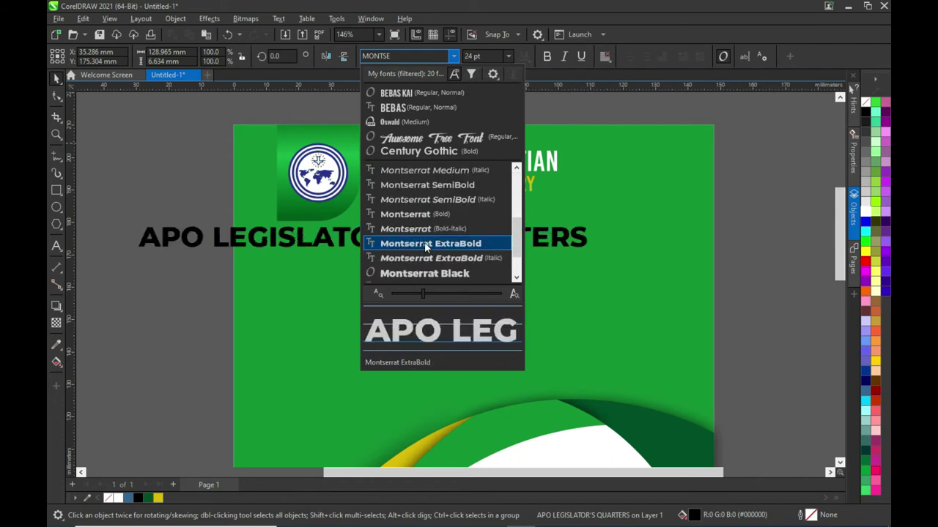
left_click(425, 245)
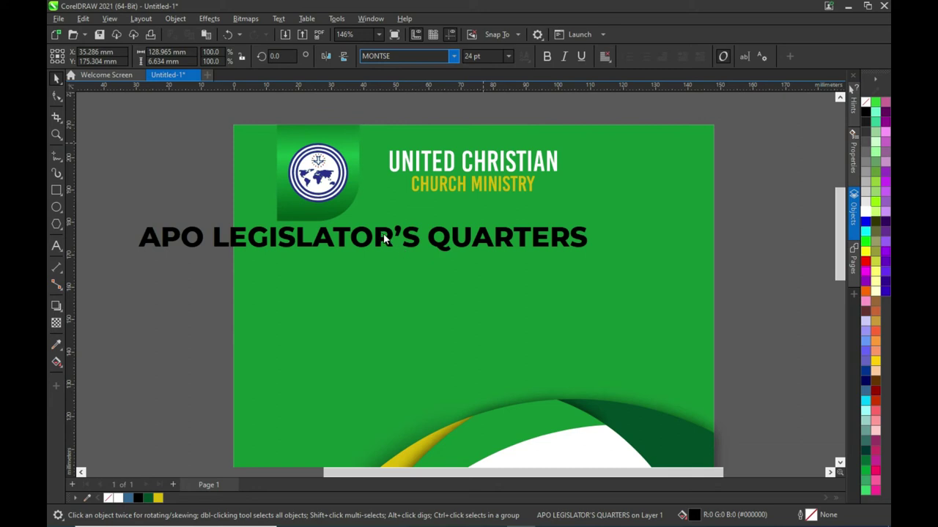
left_click(385, 239)
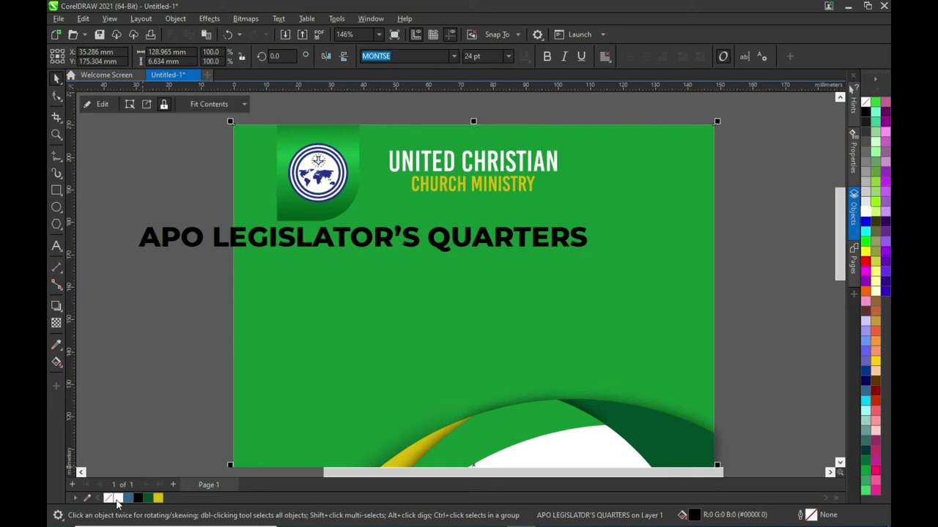
Step: Colour the address text white, undoing an accidental white background fill, and shrink it
left_click(117, 498)
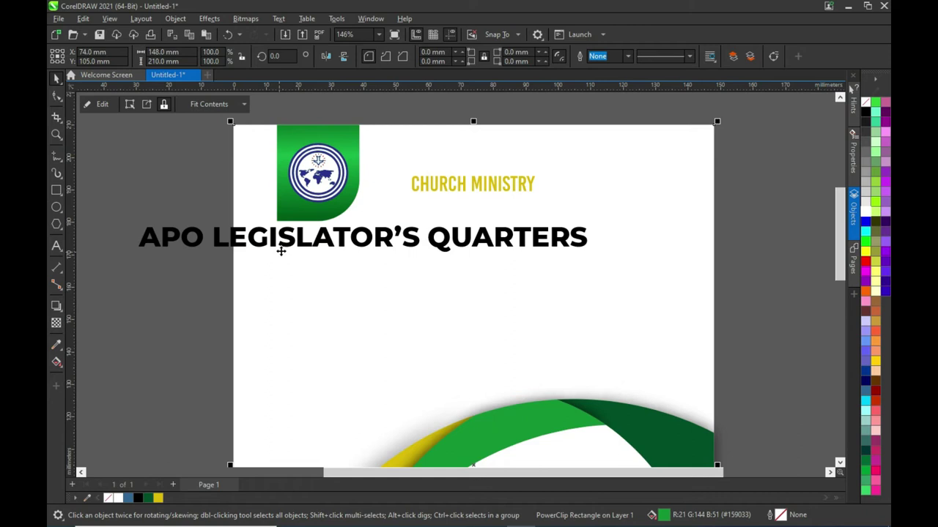
key("ctrl+z")
left_click(184, 238)
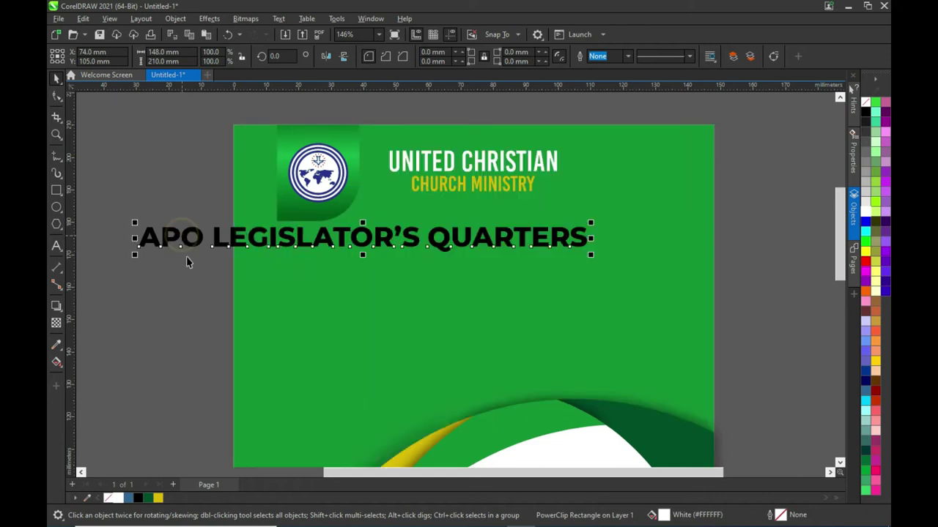
left_click(157, 498)
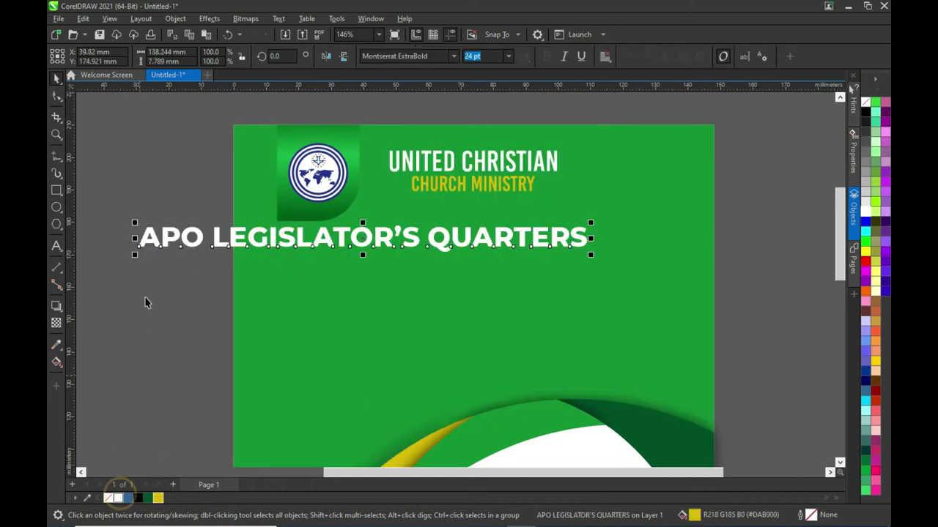
mouse_move(135, 254)
left_mouse_down()
mouse_move(404, 238)
mouse_move(380, 236)
left_mouse_up()
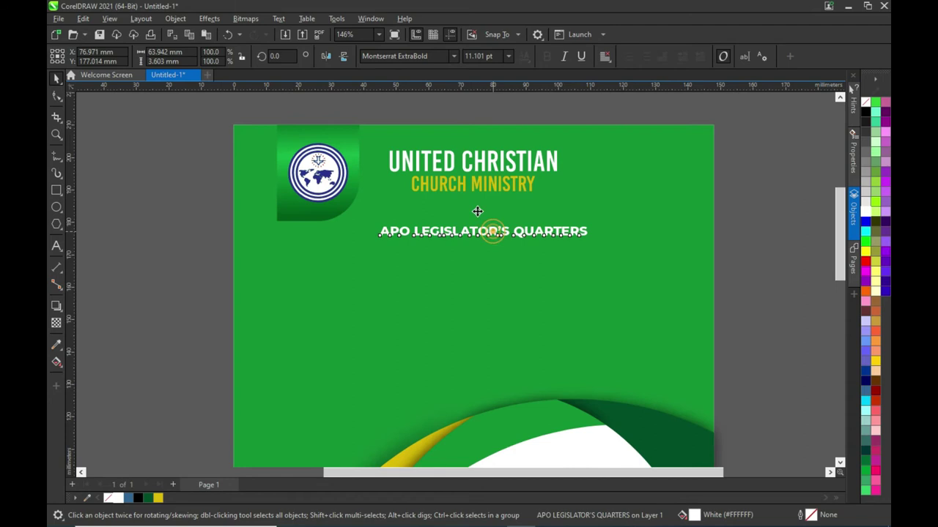
Step: Move the address text under CHURCH MINISTRY and shrink it to about 6.4 pt to fit
left_click_drag(490, 231, 479, 199)
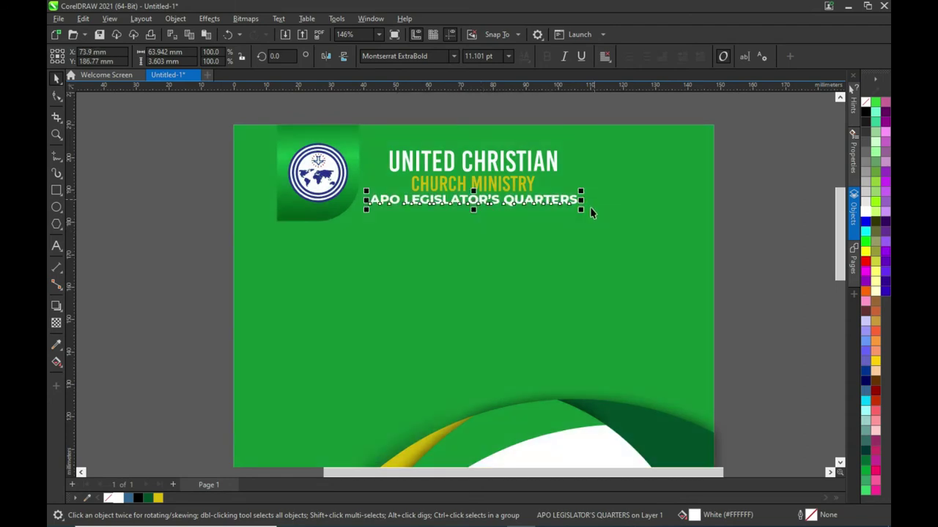
left_click_drag(580, 192, 580, 196)
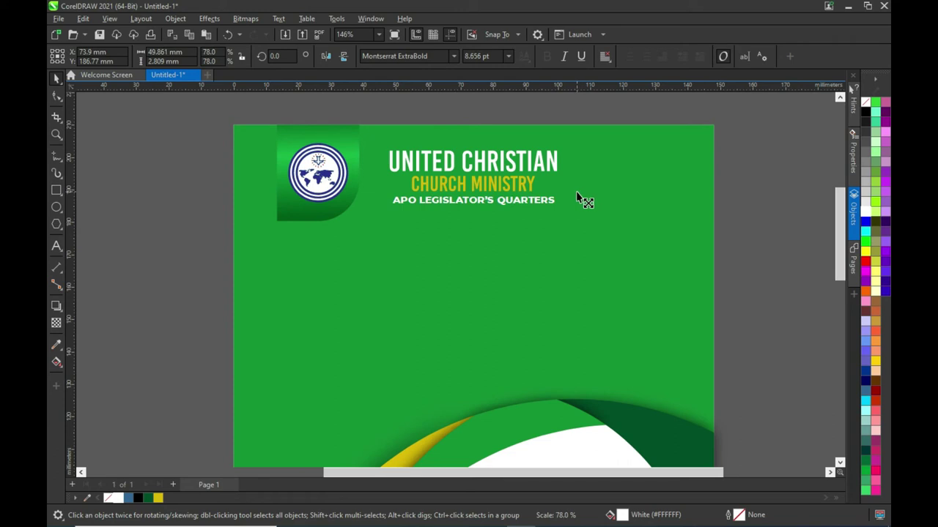
scroll(559, 210, "up", 2)
mouse_move(577, 197)
left_mouse_down()
mouse_move(559, 210)
mouse_move(506, 212)
mouse_move(503, 201)
left_mouse_up()
left_click(502, 196)
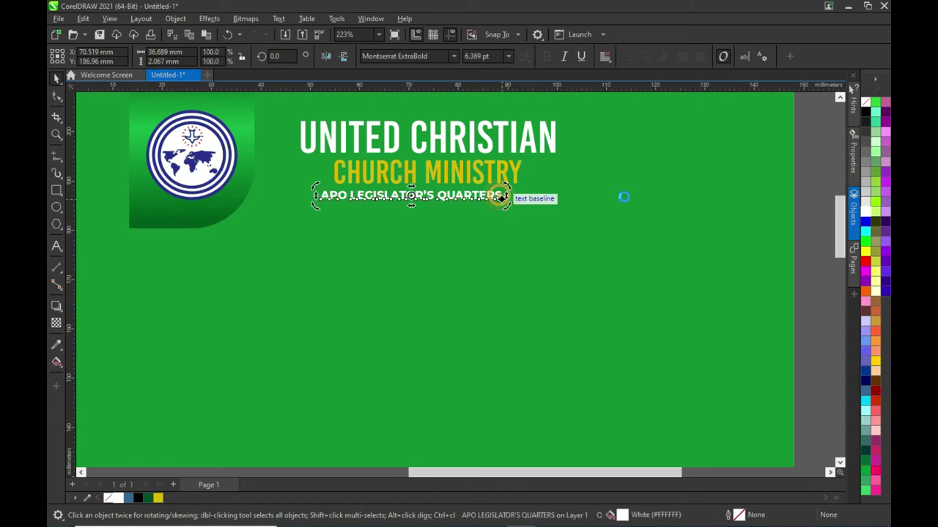
Step: Append ABUJA so the line reads APO LEGISLATOR'S QUARTERS ABUJA
key("F8")
type(" ABUJA")
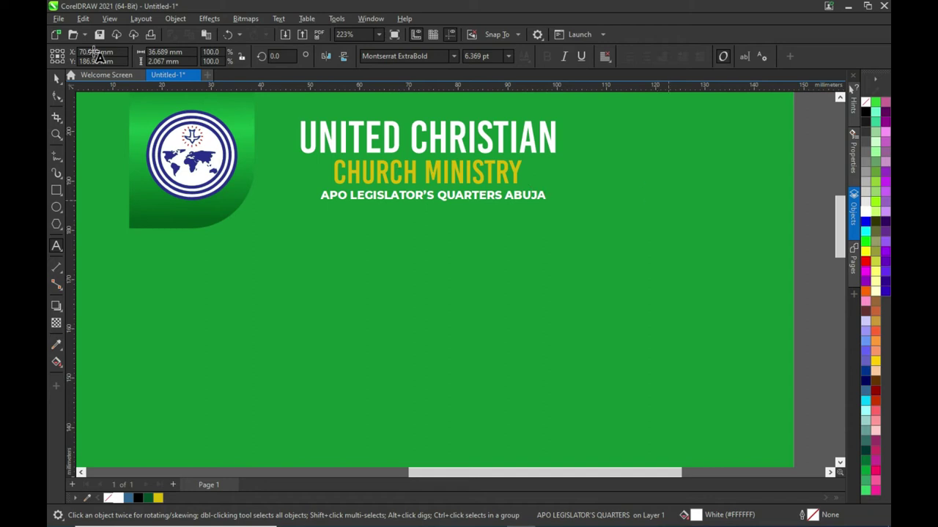
left_click(290, 120)
left_click(433, 197)
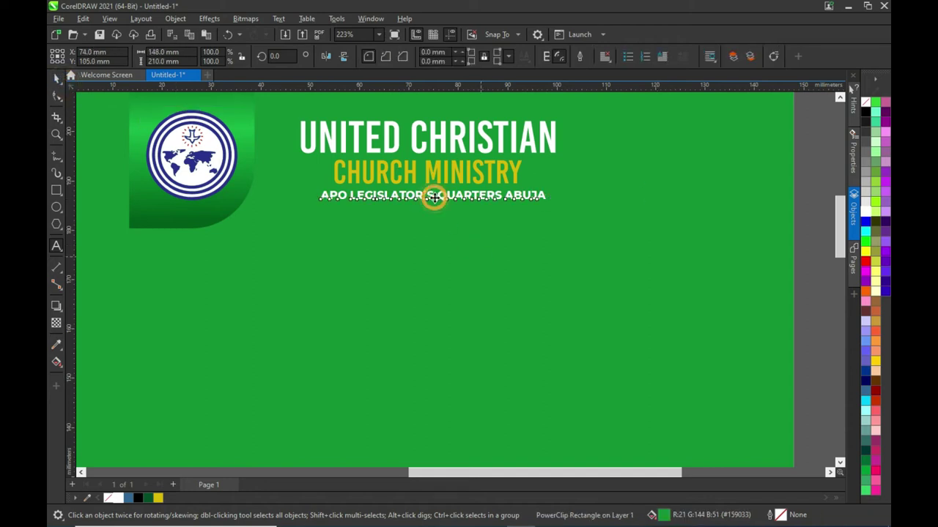
left_click(476, 277, "shift")
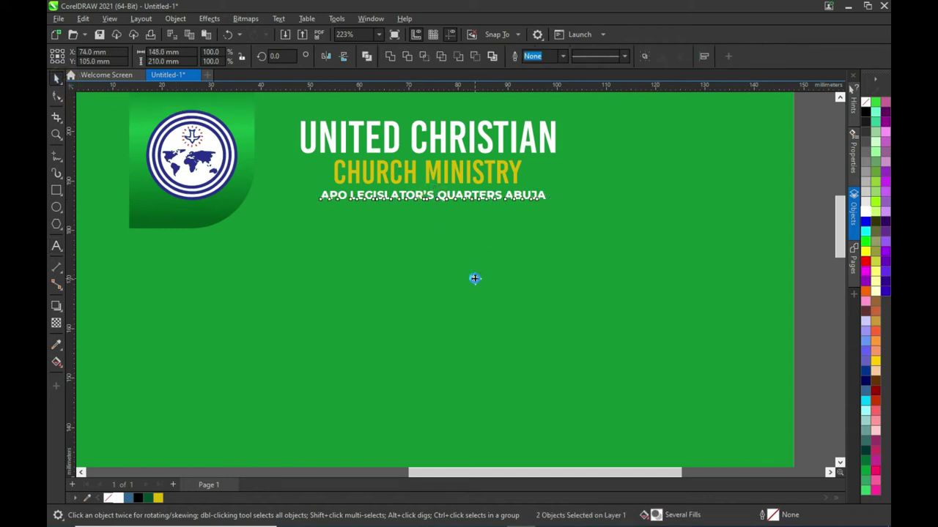
scroll(531, 210, "down", 2)
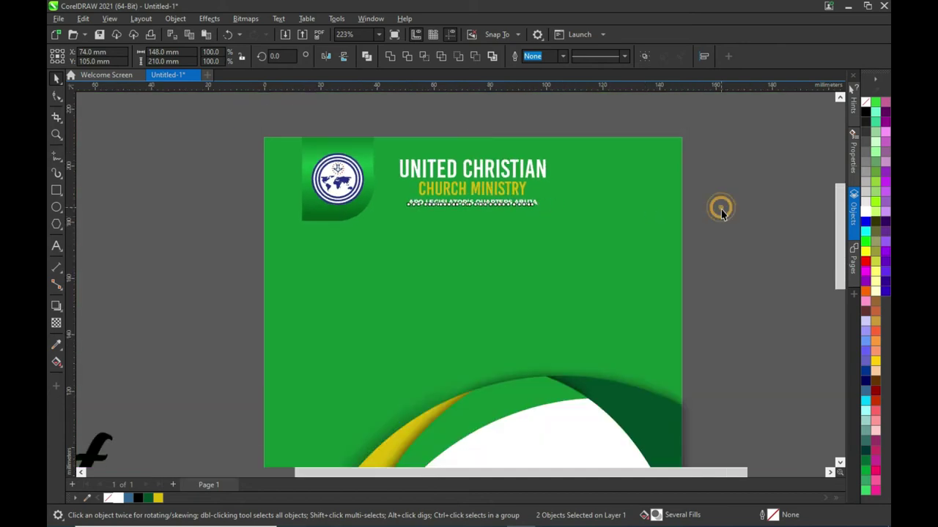
left_click(718, 208)
Step: Import the fruits.png picture from the Documents folder
scroll(594, 175, "down", 2)
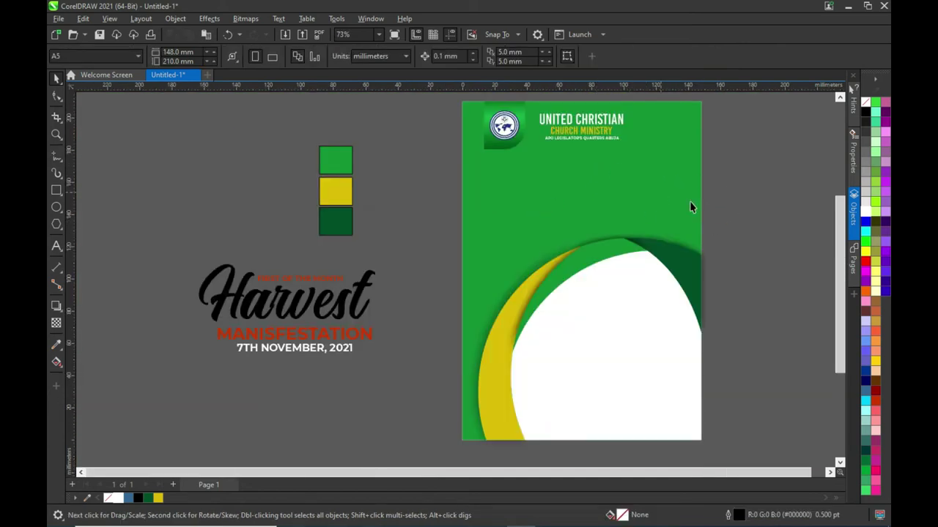
left_click_drag(669, 472, 701, 472)
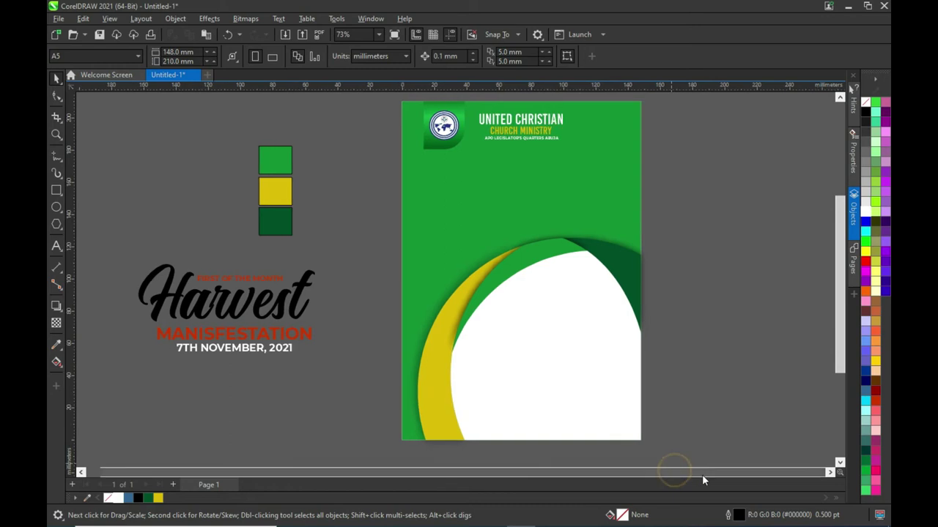
left_click(736, 315)
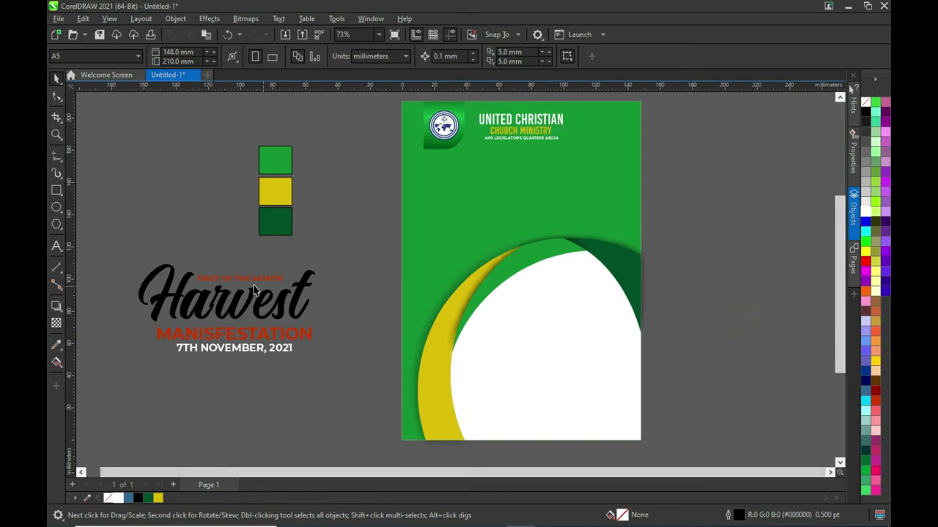
left_click(285, 36)
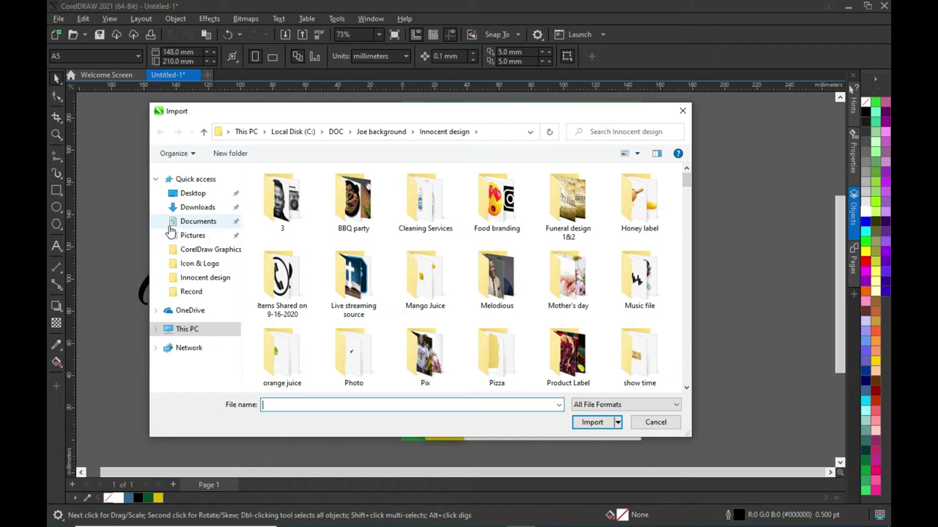
left_click(192, 222)
scroll(534, 263, "down", 3)
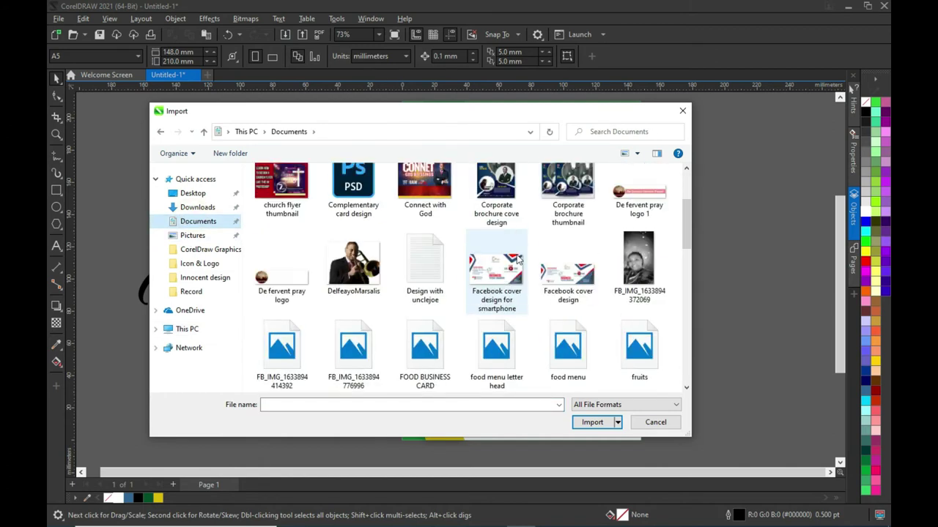
scroll(533, 264, "down", 1)
left_click(637, 265)
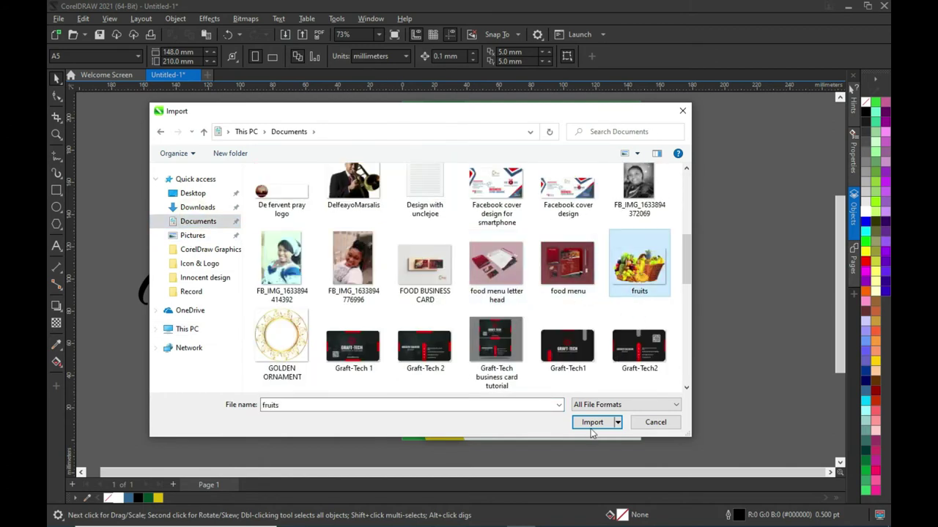
left_click(591, 424)
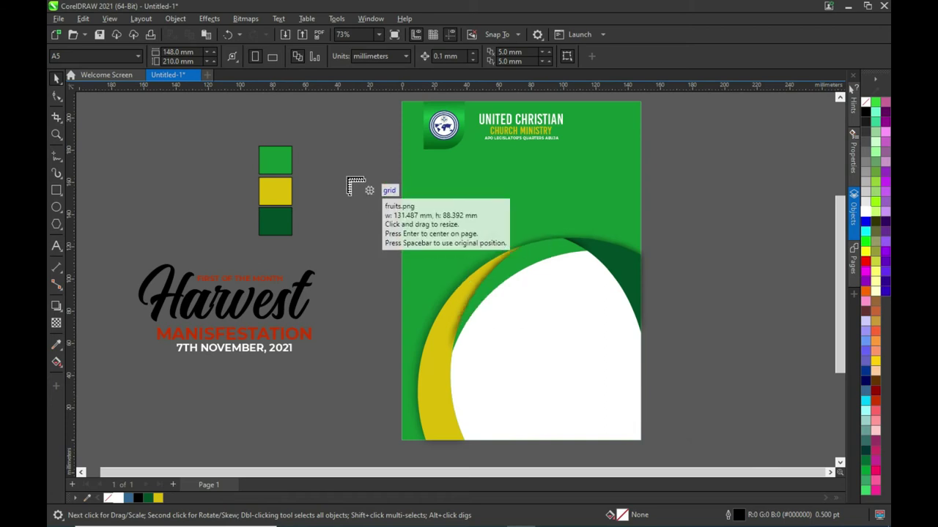
Step: Place the fruit basket across the flyer's middle, overlapping the arc
left_click_drag(342, 171, 560, 320)
mouse_move(457, 252)
left_mouse_down()
mouse_move(534, 244)
mouse_move(523, 240)
mouse_move(525, 254)
mouse_move(537, 255)
mouse_move(518, 268)
left_mouse_up()
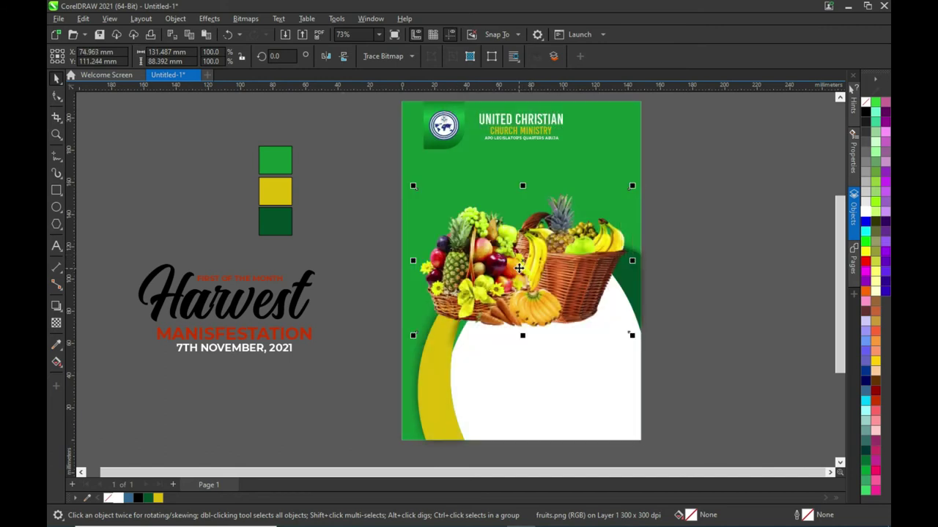
left_click(696, 241)
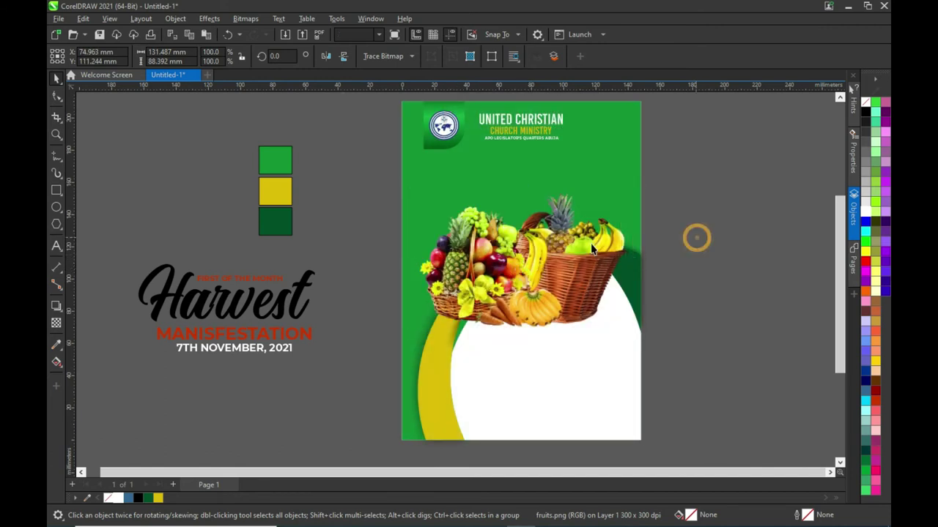
Step: Copy the FIRST OF THE MONTH tagline, retype it as PRESENT:, make it white at about 22 pt
left_click(270, 282)
left_click_drag(270, 287, 356, 241)
double_click(356, 242)
key("ctrl+a")
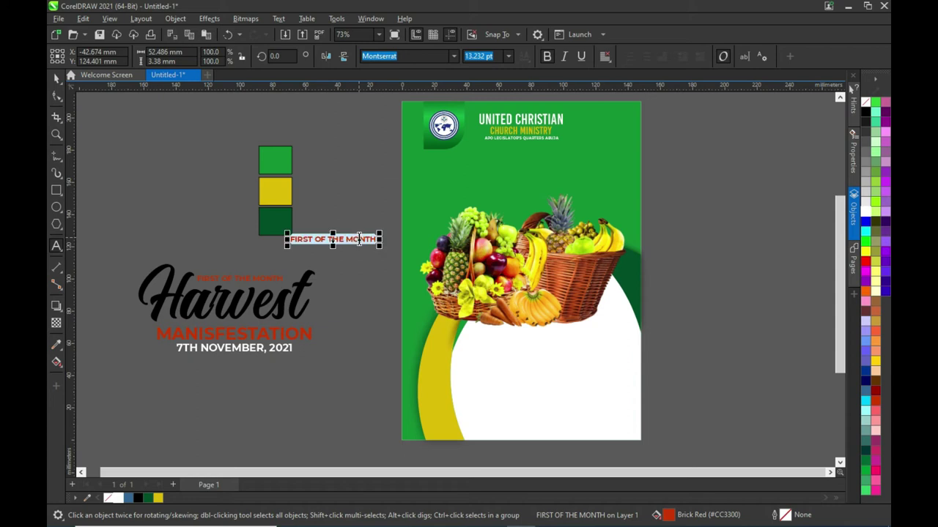
type("PRA")
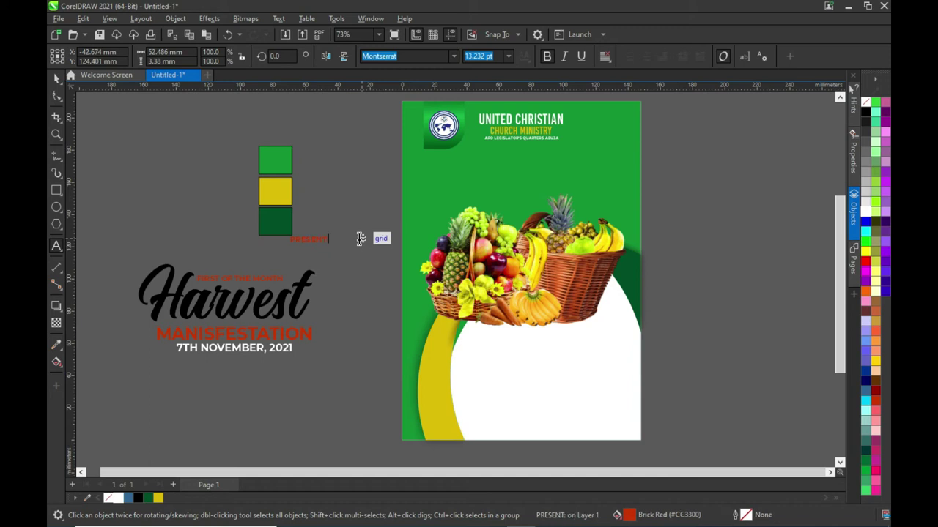
left_click(58, 79)
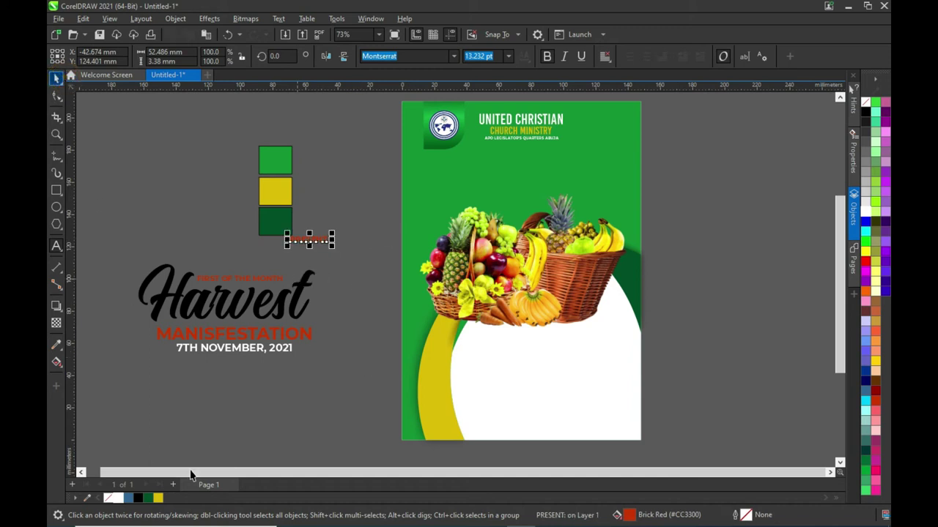
left_click(117, 498)
mouse_move(333, 235)
left_mouse_down()
mouse_move(516, 169)
mouse_move(519, 177)
left_mouse_up()
Step: Lower the PRESENT: label below the church heading and spread its letter spacing widely
scroll(518, 177, "up", 1)
scroll(518, 177, "up", 1)
scroll(516, 178, "up", 1)
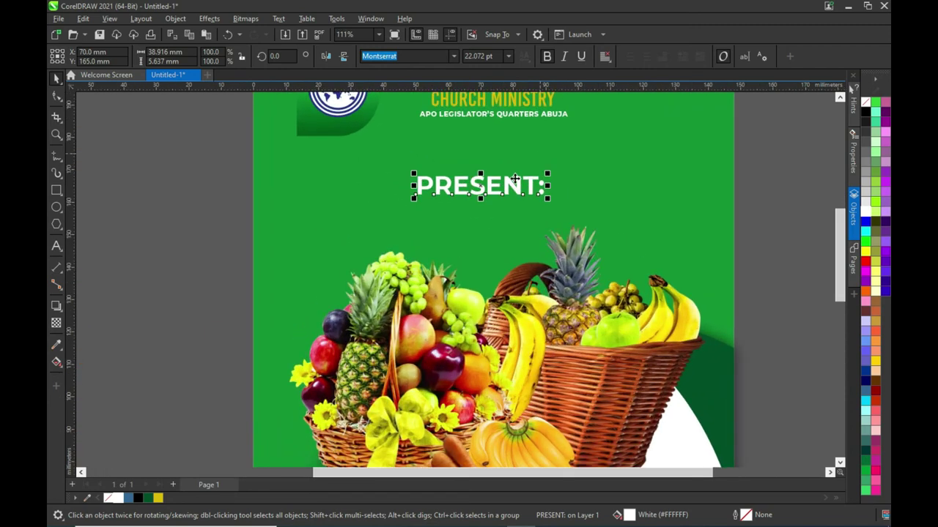
mouse_move(515, 179)
left_mouse_down()
mouse_move(533, 211)
mouse_move(550, 207)
left_mouse_up()
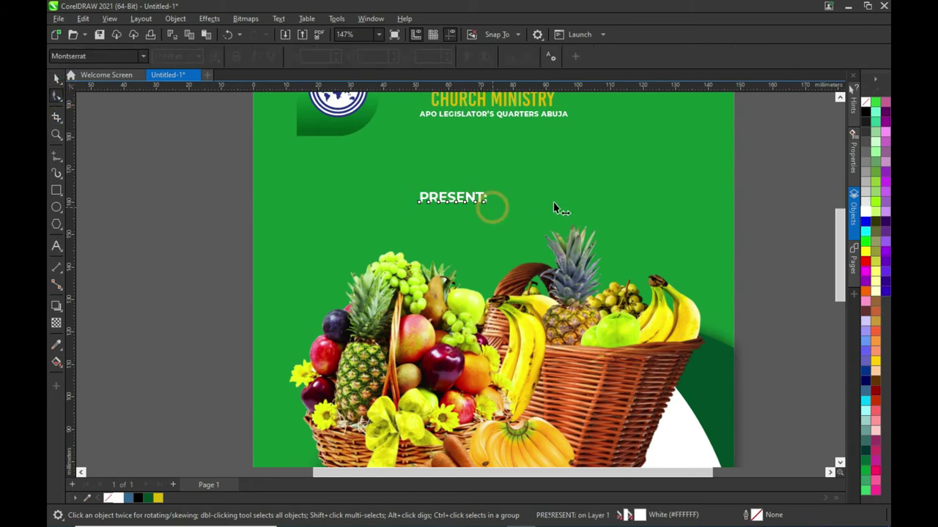
left_click(58, 77)
left_click(289, 208)
key("space")
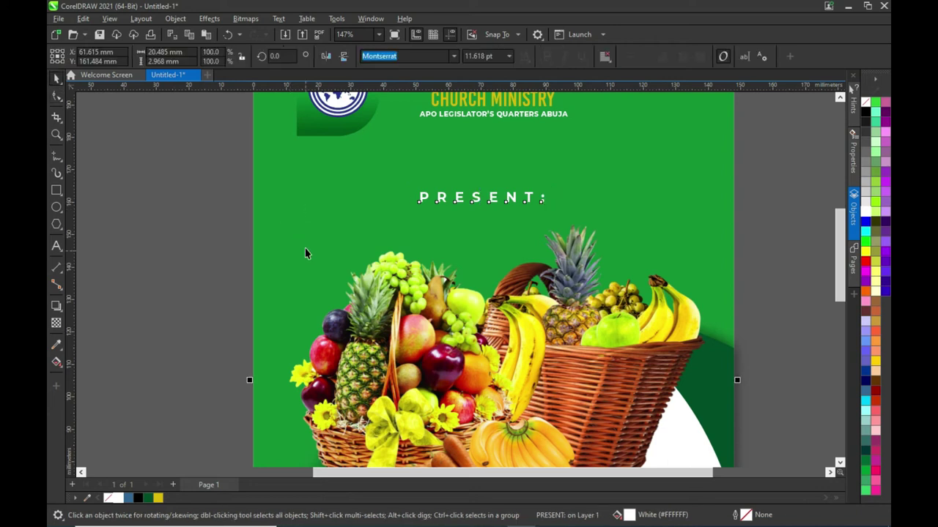
left_click(305, 249, "shift")
key("Escape")
scroll(496, 214, "down", 2)
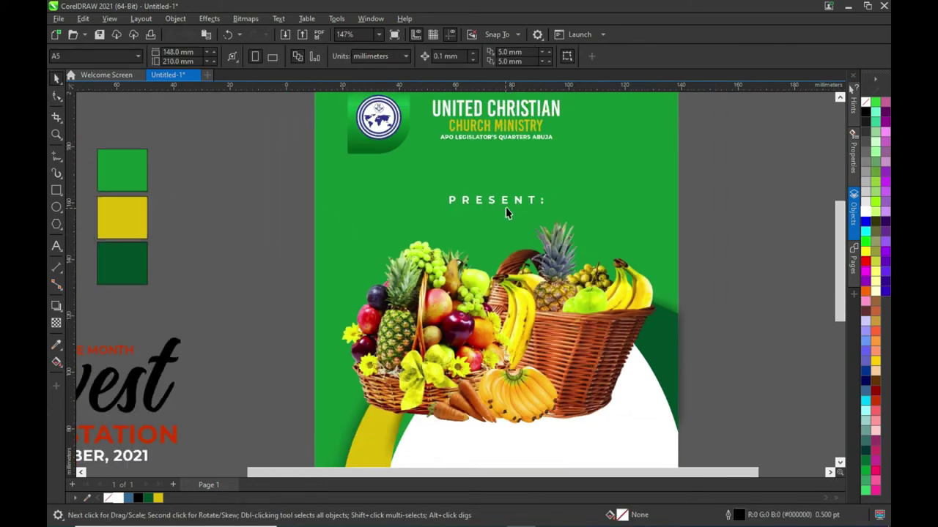
scroll(132, 187, "up", 1)
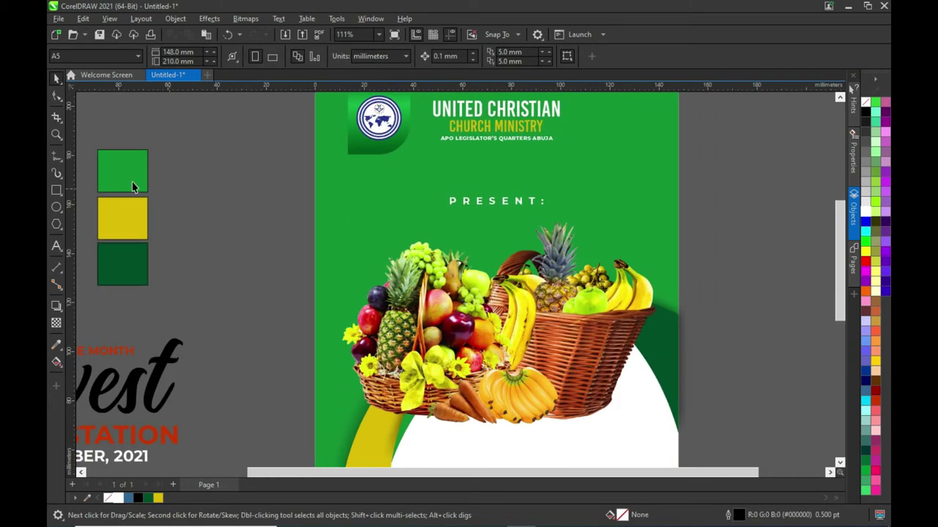
Step: Draw a dark green #004D27 outline-free rectangle around PRESENT: and send it behind the text
left_click(56, 190)
left_click_drag(437, 192, 557, 218)
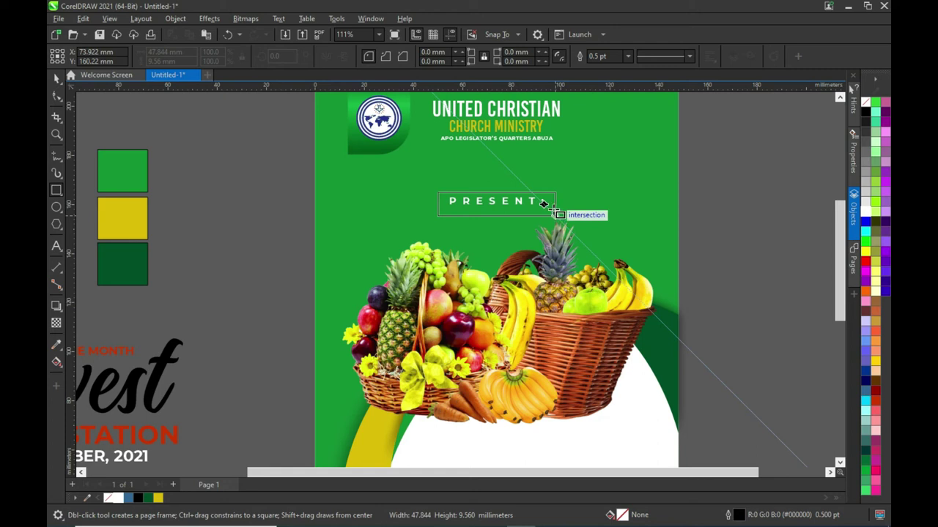
left_click_drag(556, 215, 556, 211)
left_click(57, 78)
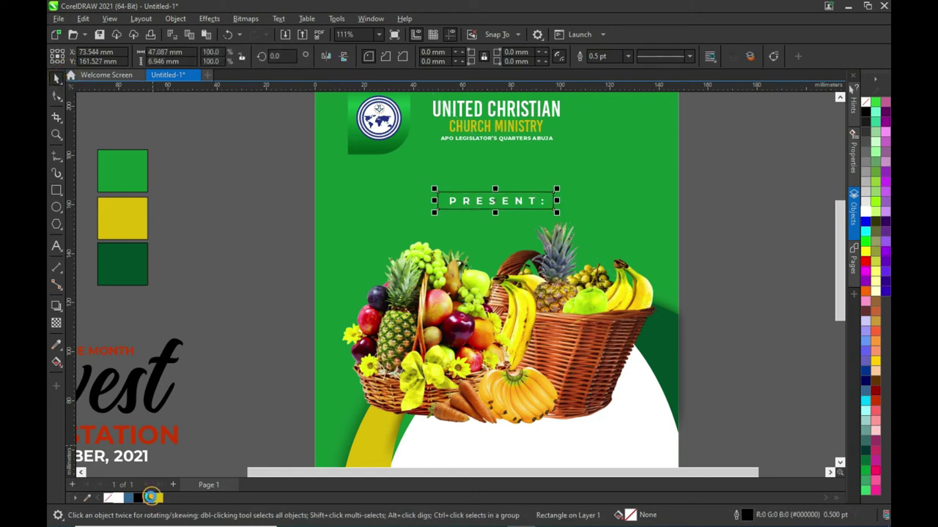
left_click(148, 498)
right_click(109, 498)
key("ctrl+Page_Down")
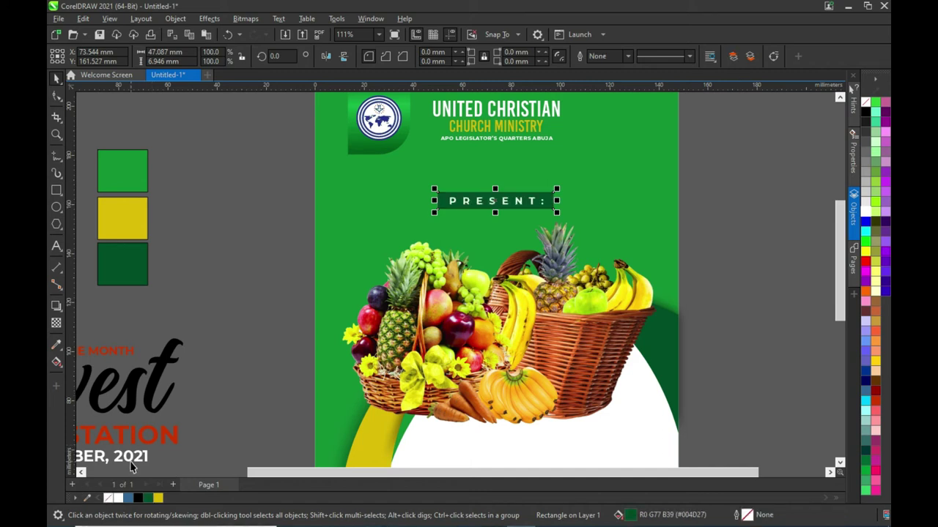
left_click(359, 312)
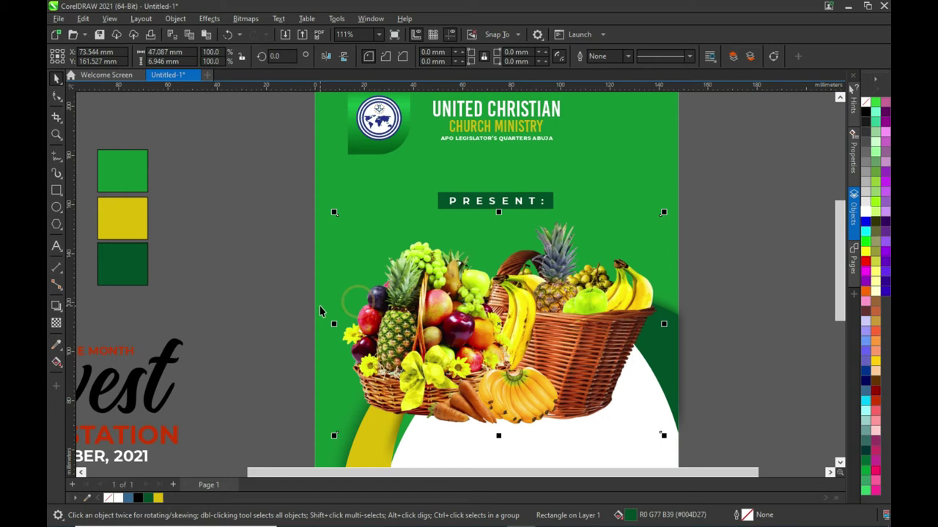
left_click(278, 295)
scroll(611, 230, "down", 1)
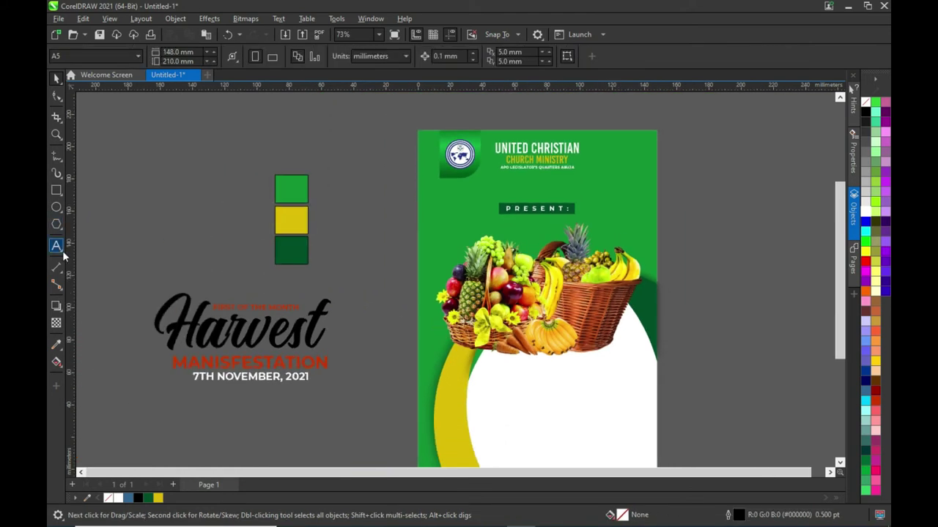
Step: Draw a thin black outline-free ellipse under the fruit basket's base
left_click(56, 208)
left_click_drag(499, 357, 636, 365)
left_click(56, 78)
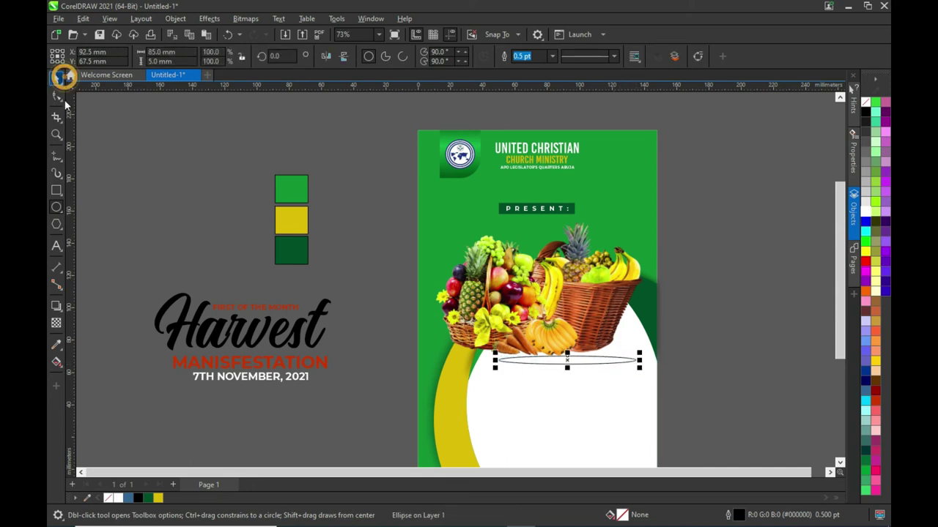
left_click(138, 498)
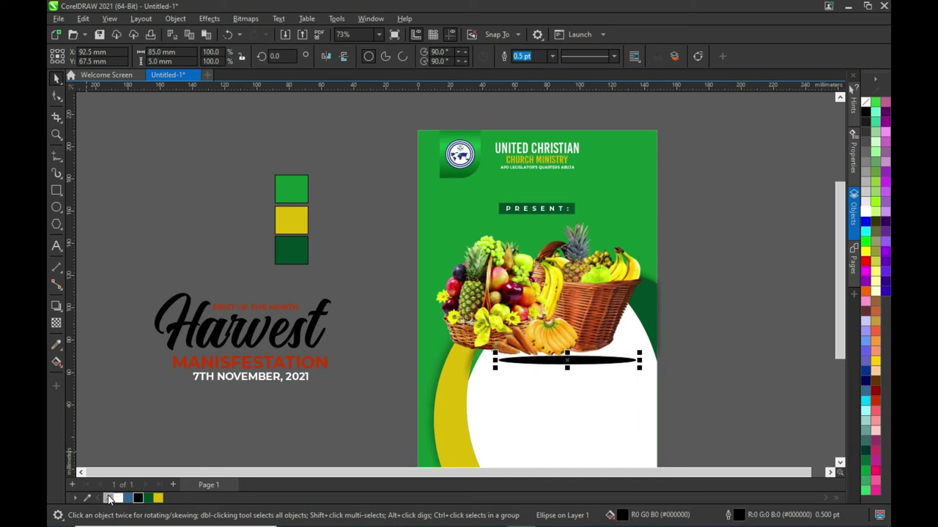
right_click(109, 498)
left_click_drag(565, 362, 538, 367)
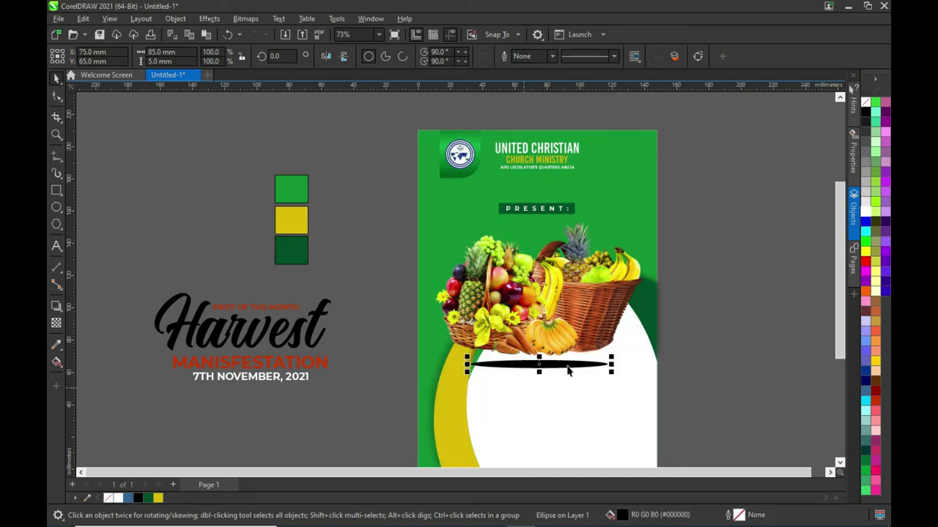
Step: Apply a 27.6 px Gaussian Blur to the ellipse and nudge it slightly down
left_click(208, 18)
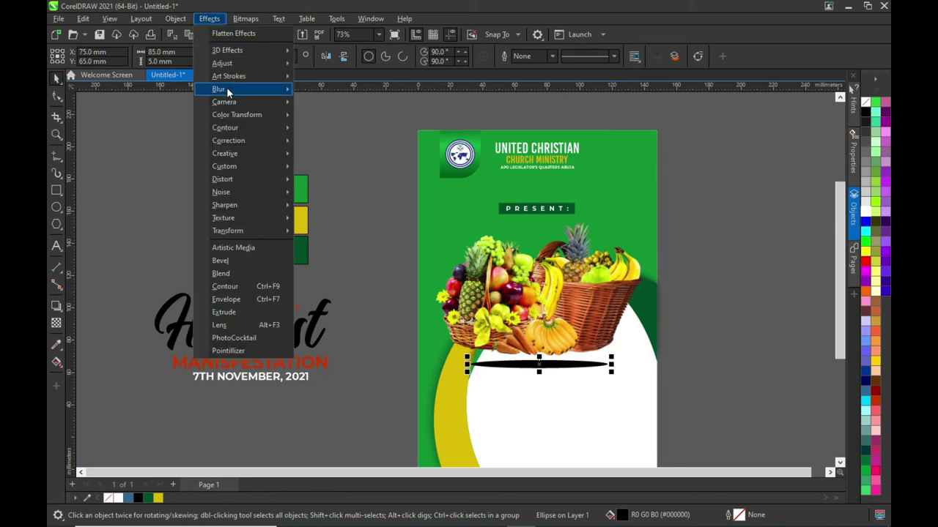
left_click(333, 116)
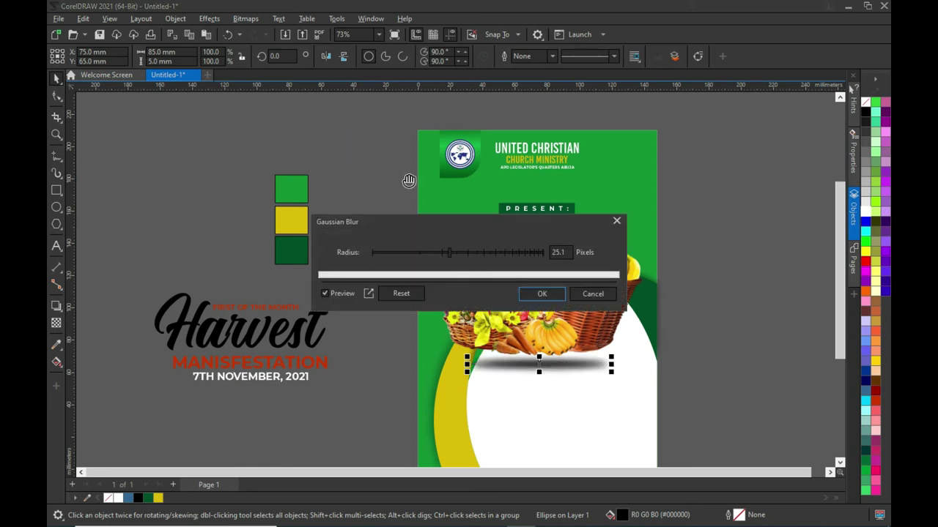
left_click_drag(449, 252, 451, 253)
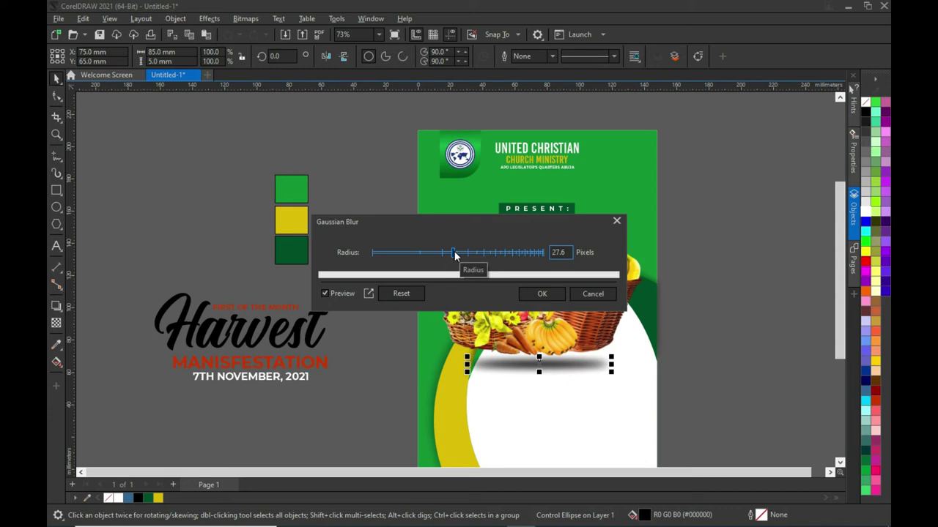
left_click(534, 294)
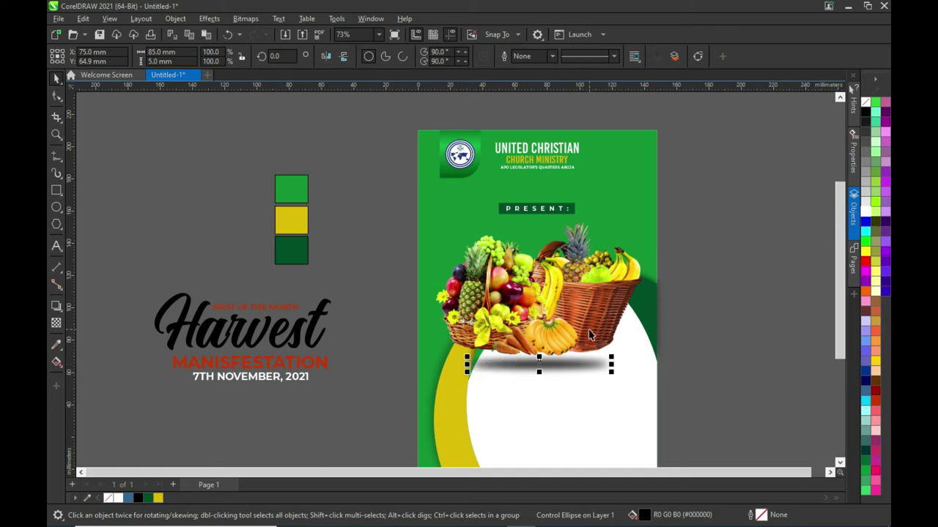
scroll(684, 299, "down", 1)
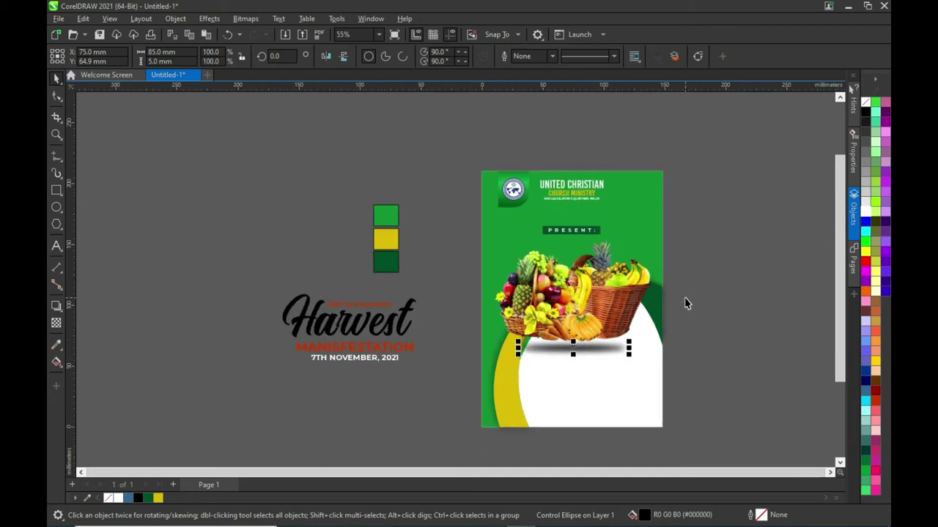
key("Down")
key("Down")
key("Down")
key("Down")
key("Down")
key("Down")
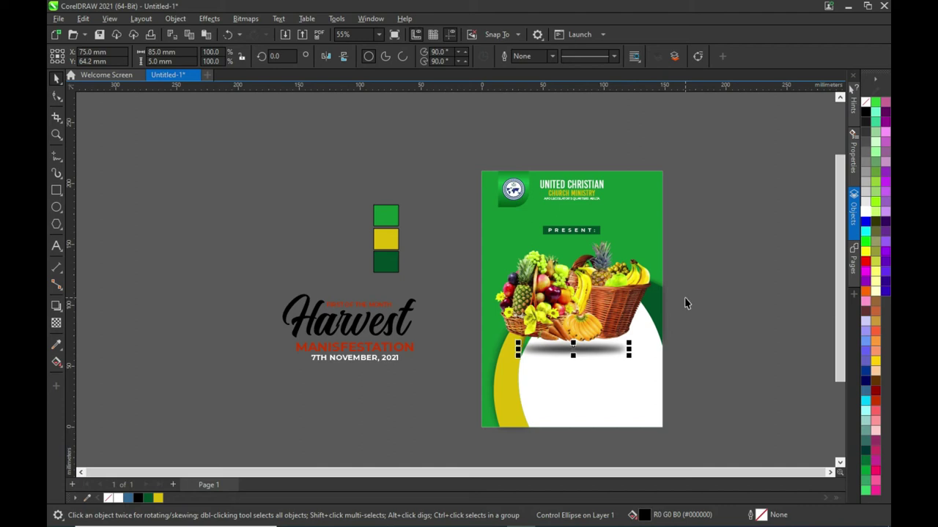
left_click(551, 429)
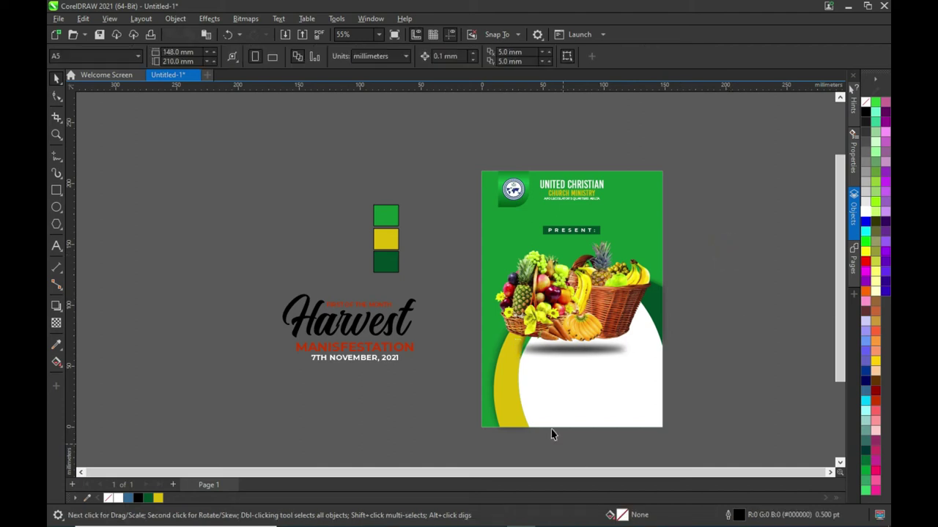
Step: Move the four-object Harvest title block onto the white area beneath the basket, nudged slightly lower
left_click(540, 475)
left_click_drag(244, 278, 469, 382)
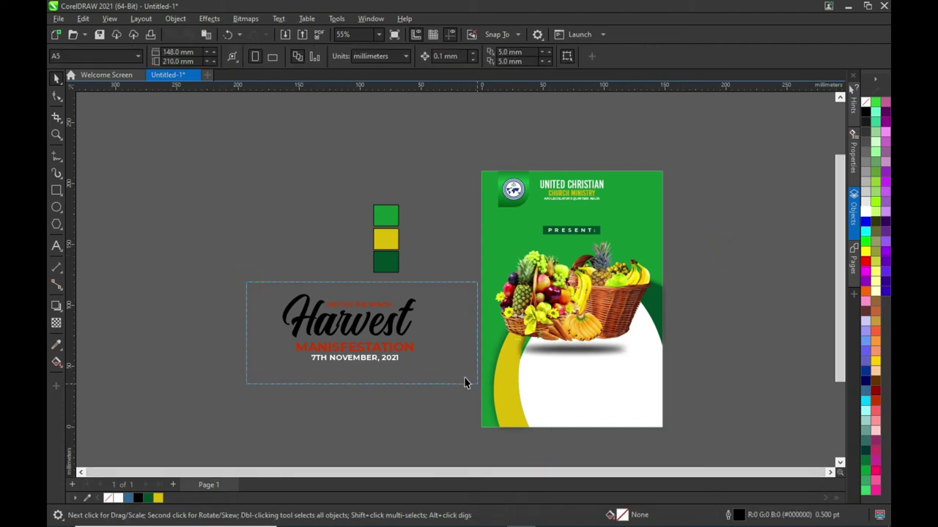
left_click_drag(372, 333, 586, 388)
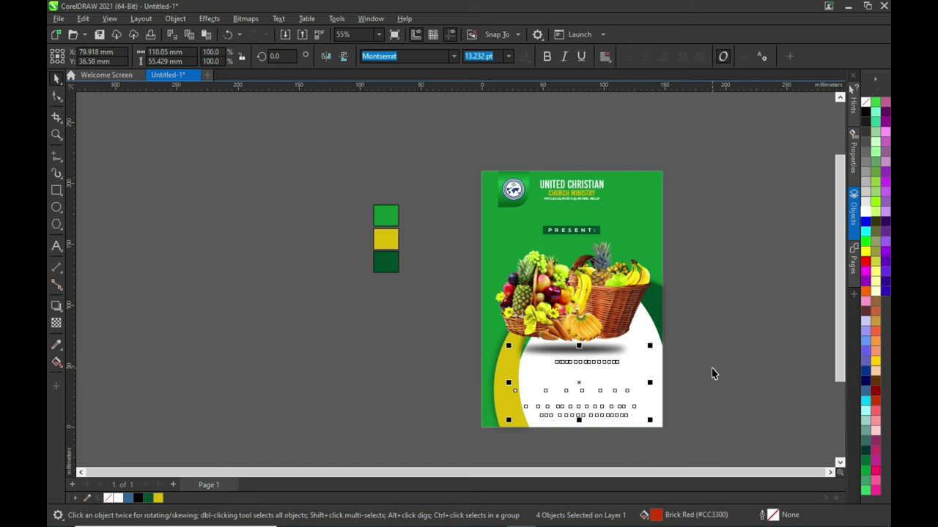
left_click(714, 372)
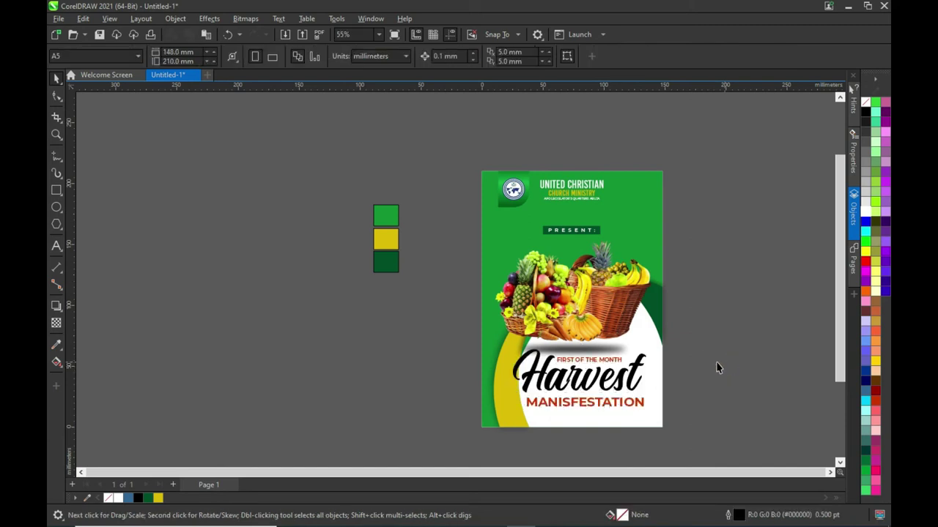
scroll(705, 345, "up", 1)
scroll(709, 331, "up", 1)
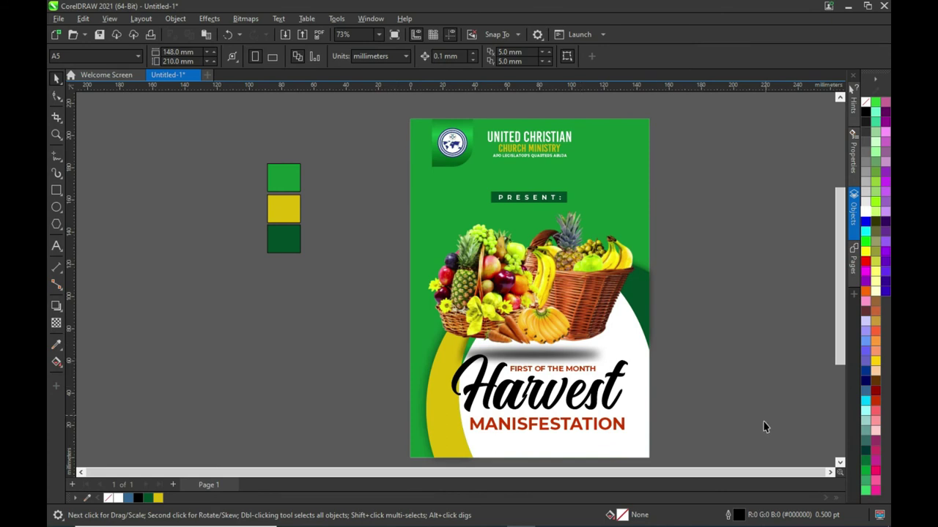
left_click_drag(691, 444, 383, 359)
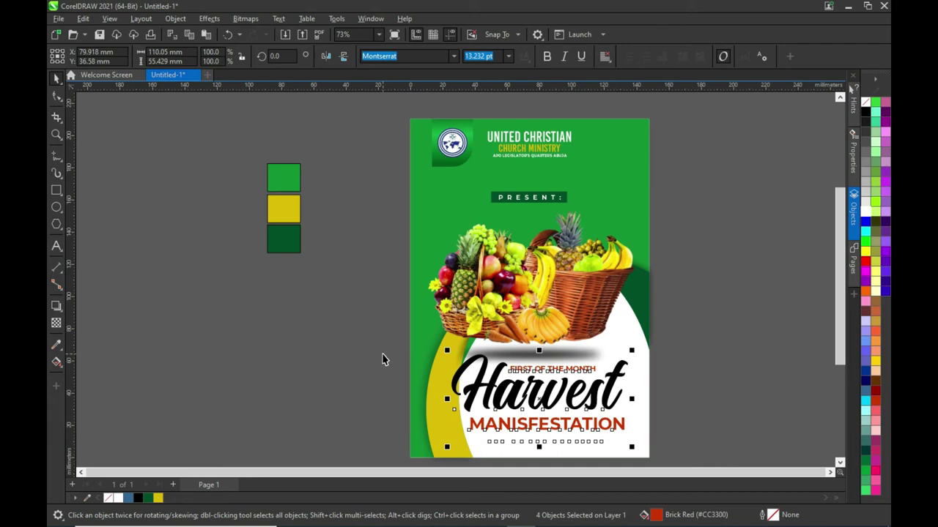
key("Down")
key("Down")
key("Down")
key("Down")
key("Down")
key("Down")
key("Down")
key("Down")
key("Down")
key("Down")
key("Down")
key("Down")
key("Down")
key("Down")
key("Down")
key("Down")
key("Down")
key("Down")
key("Down")
left_click(722, 310)
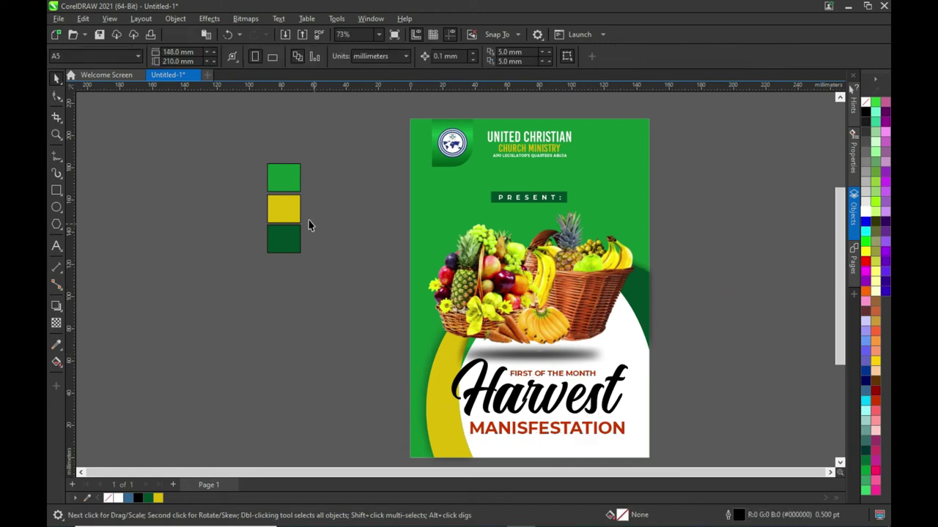
scroll(439, 192, "down", 1)
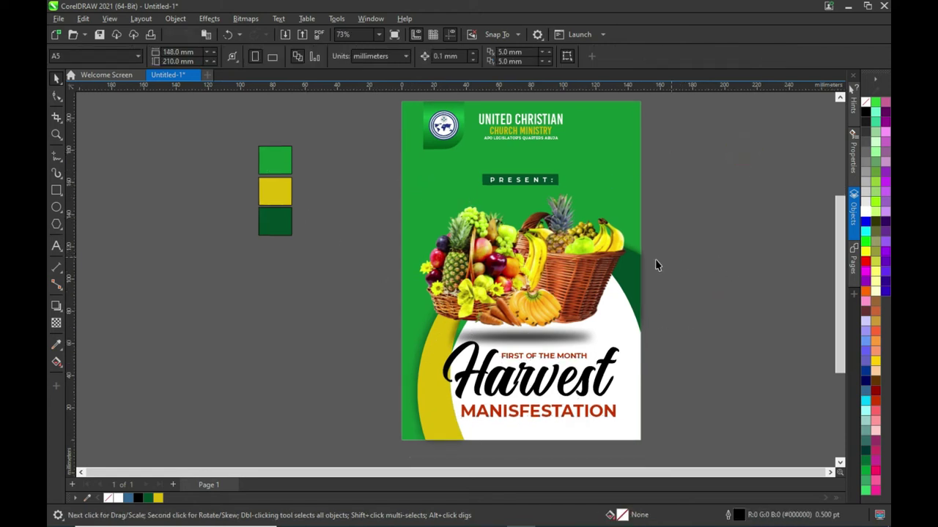
Step: PowerClip the lens rectangle at the yellow curve's edge inside the flyer background
left_click(421, 334)
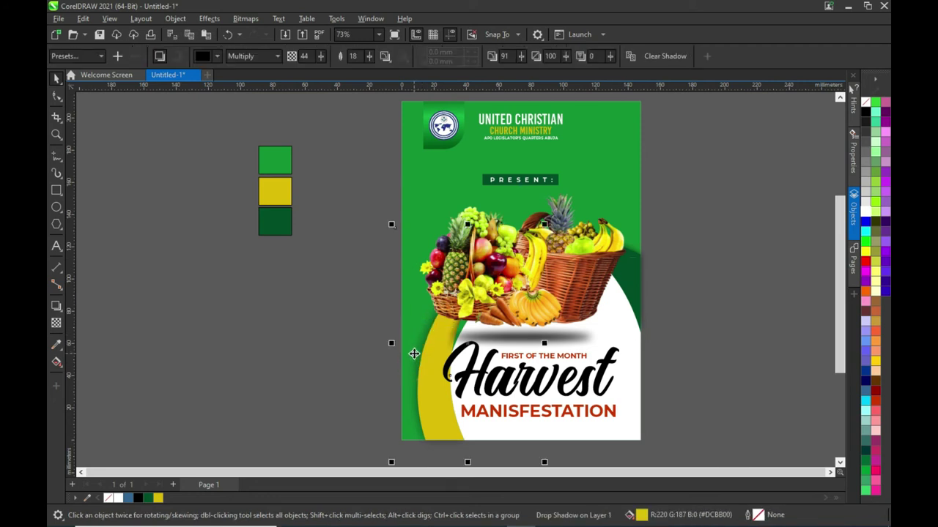
right_click(413, 356)
key("Escape")
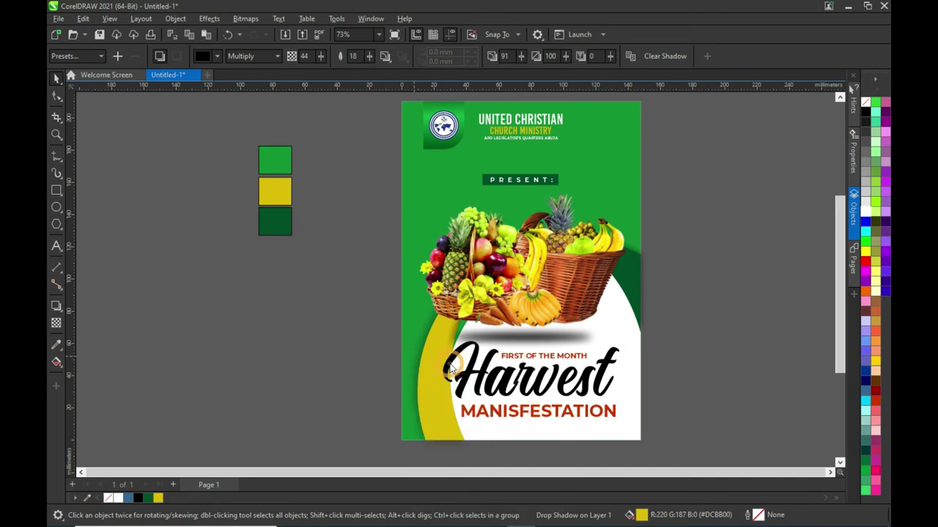
left_click(308, 296)
left_click(416, 342)
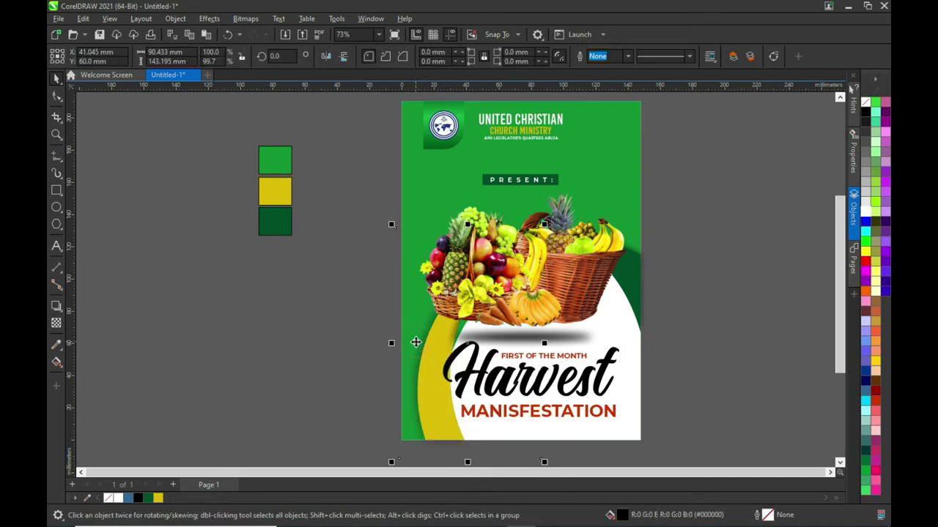
right_click(415, 342)
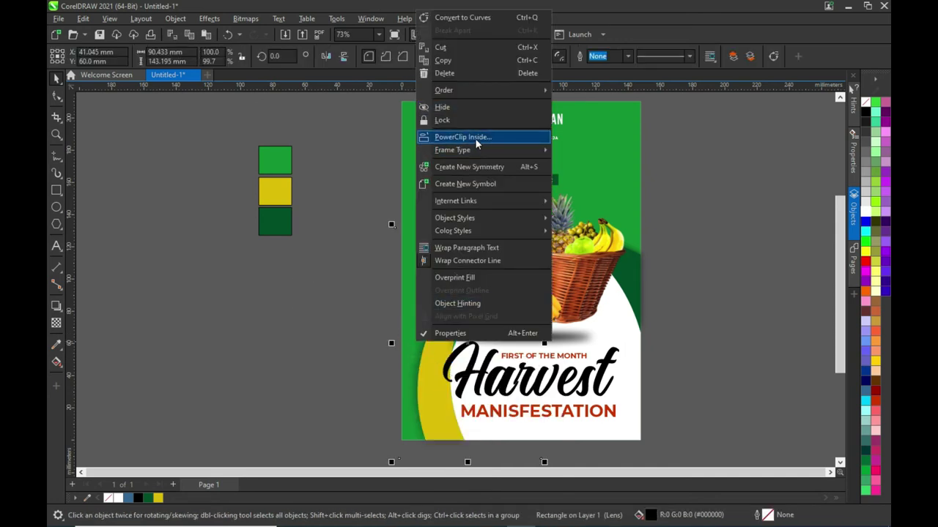
left_click(463, 136)
left_click(412, 209)
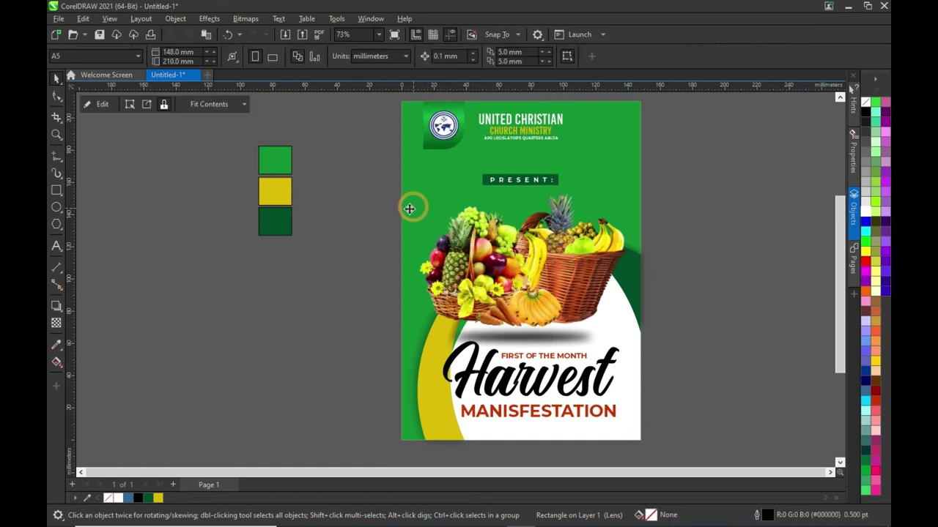
left_click(340, 263)
Step: Inspect the dark green curve behind the basket, leaving the layout unchanged
left_click(628, 268)
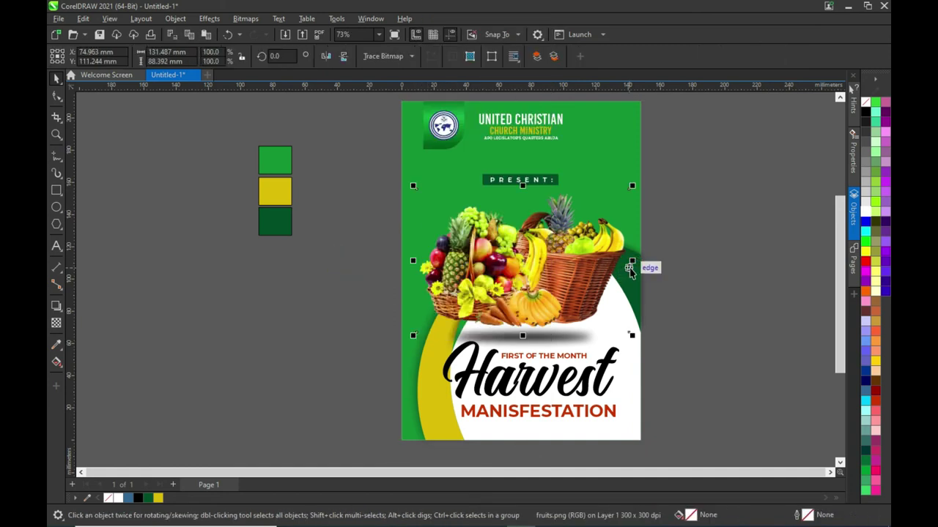
left_click(640, 307)
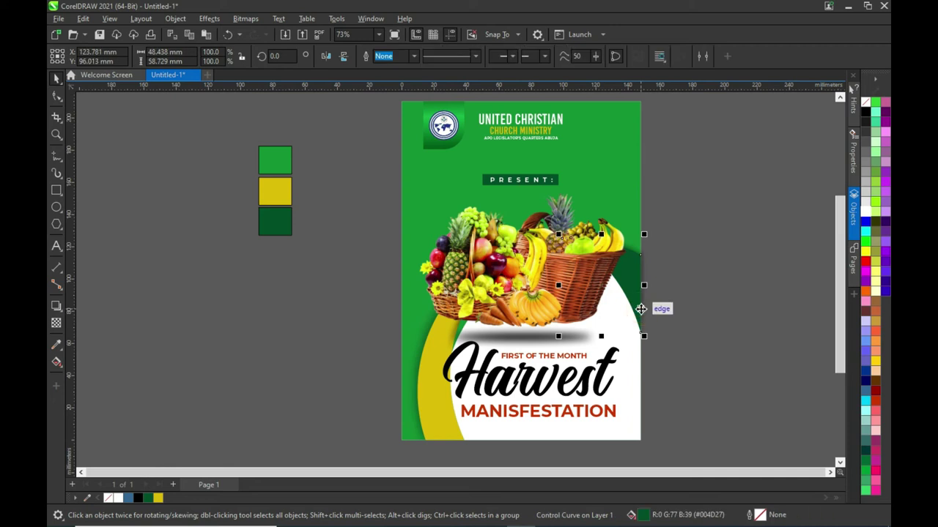
right_click(641, 314)
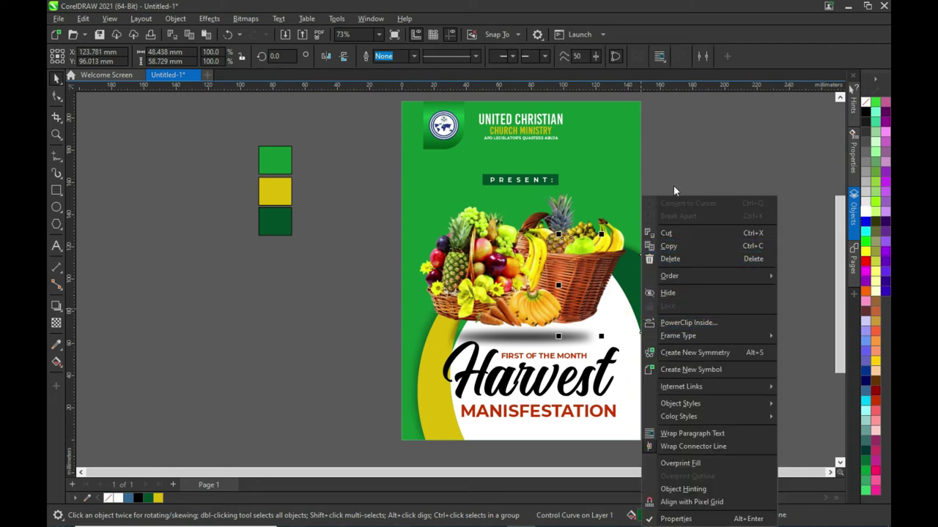
scroll(630, 279, "up", 2)
scroll(638, 256, "up", 3)
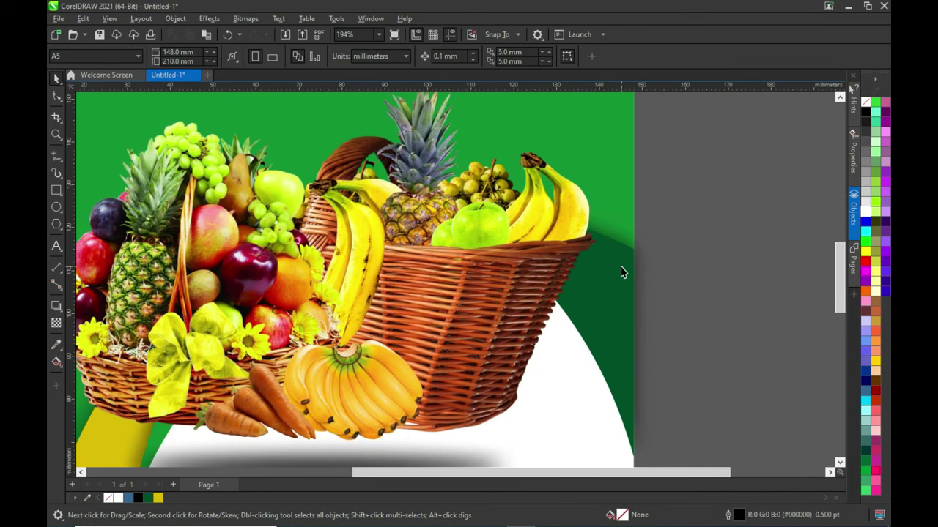
left_click(620, 270)
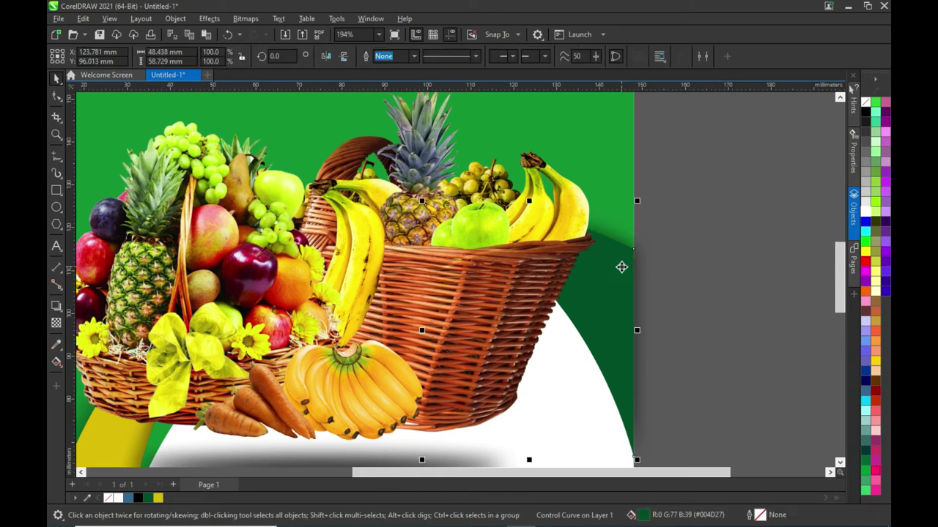
right_click(621, 267)
key("Escape")
key("Escape")
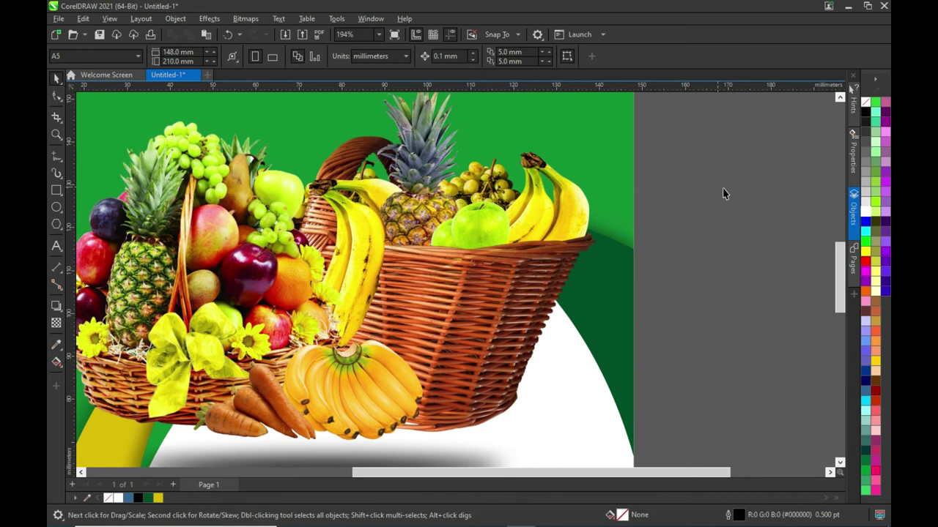
scroll(714, 176, "down", 2)
scroll(792, 267, "down", 2)
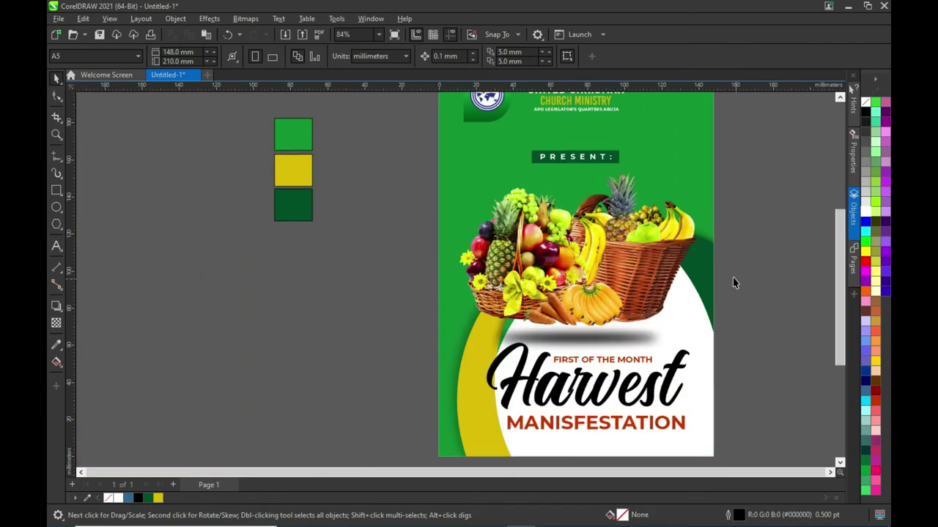
Step: Drag a copy of the PRESENT: label onto the pasteboard and start retyping it as 17
scroll(729, 276, "down", 1)
left_click(723, 333)
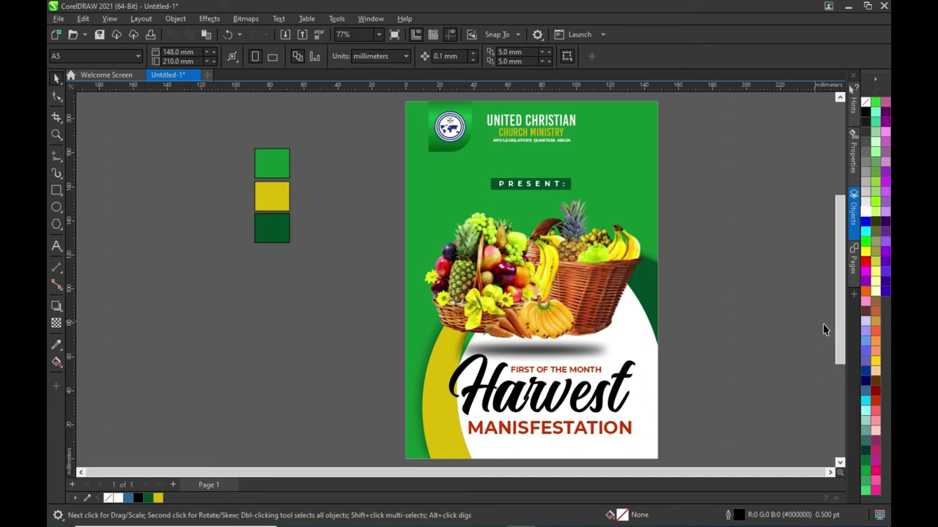
left_click_drag(837, 332, 837, 359)
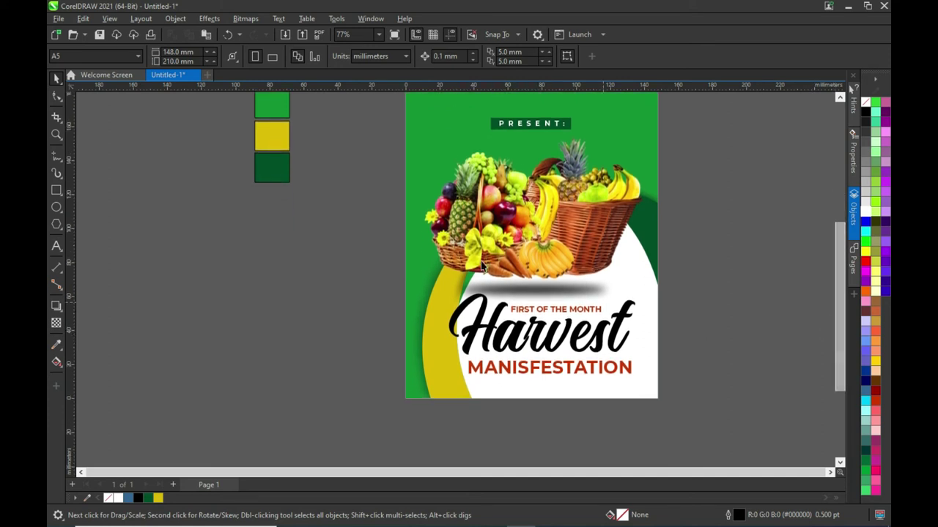
left_click(528, 123)
left_click_drag(527, 123, 304, 279)
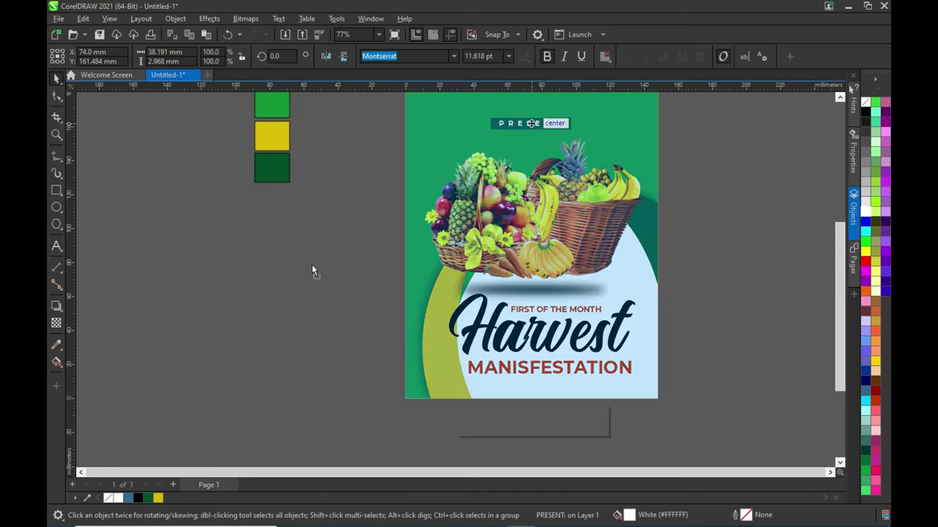
double_click(303, 279)
key("ctrl+a")
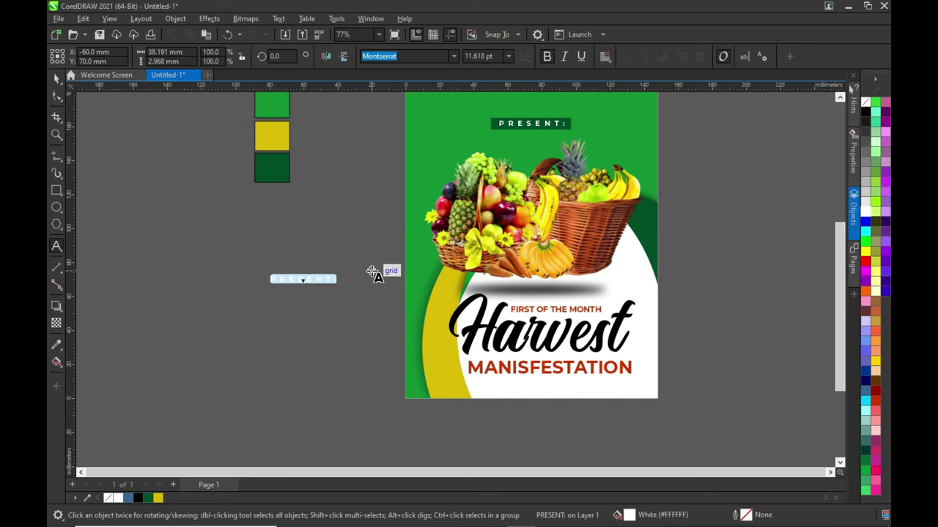
type("17TH NOVEMBER, 2021")
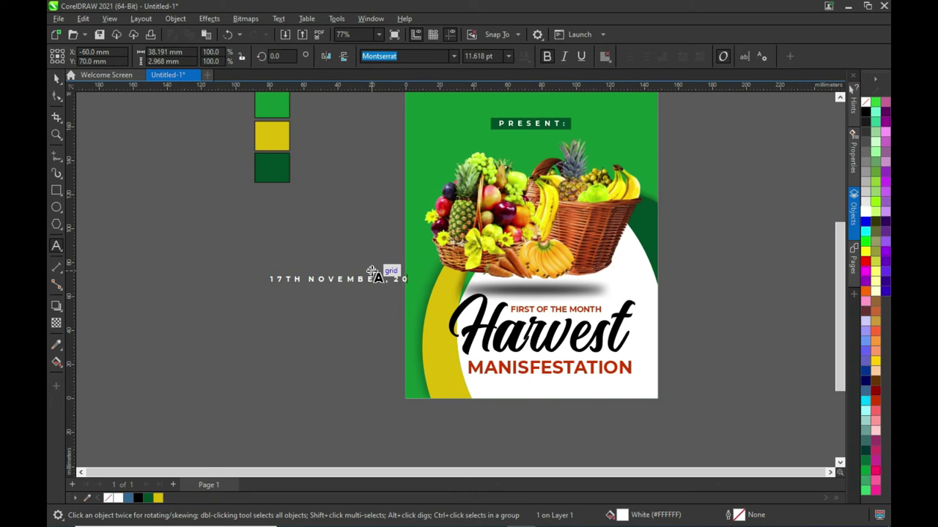
Step: Tighten the letter spacing of the 17TH NOVEMBER, 2021 date text
left_click(387, 276)
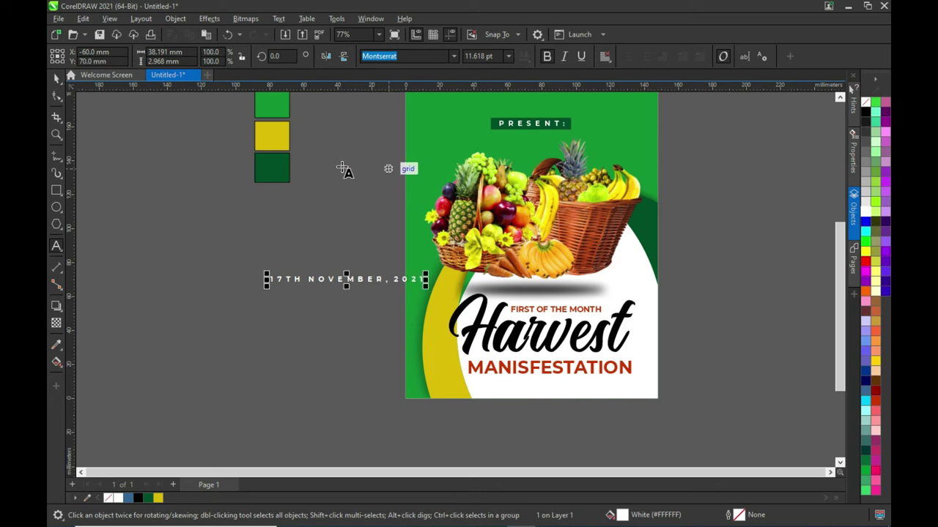
left_click(56, 96)
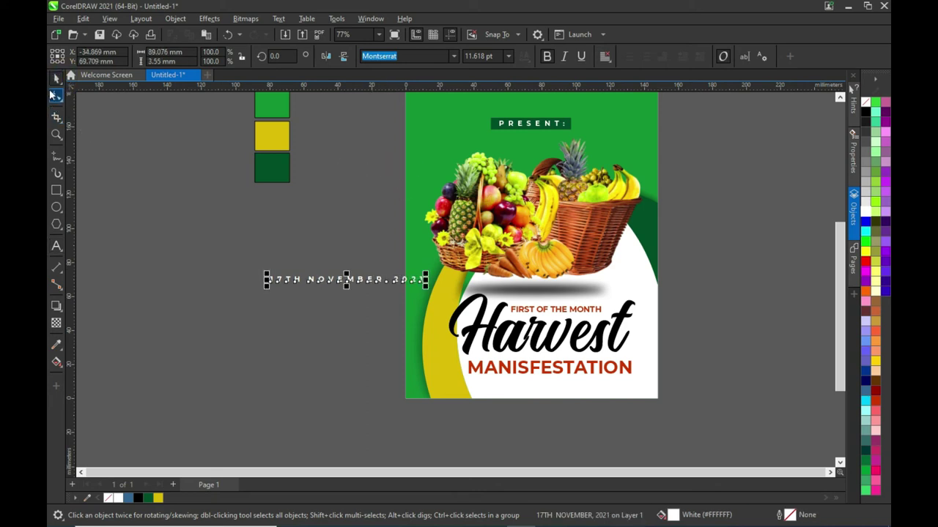
left_click_drag(428, 288, 357, 297)
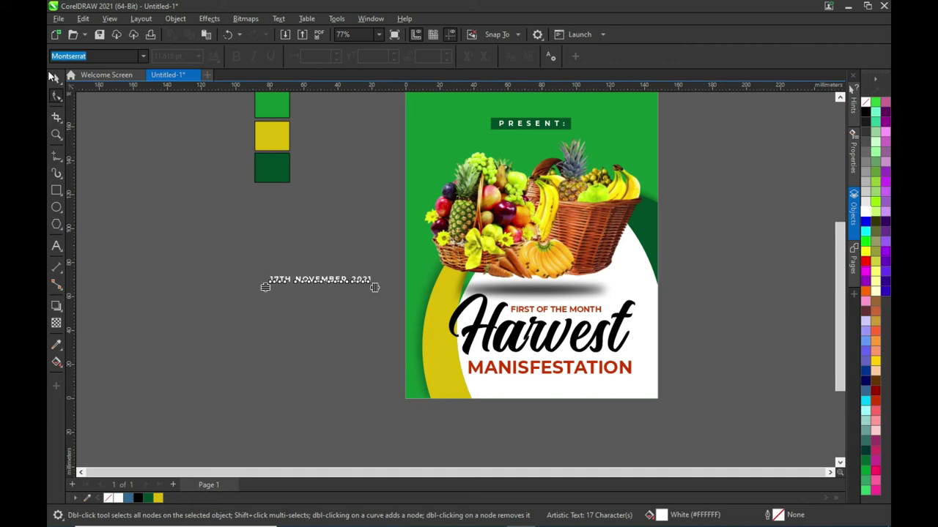
key("space")
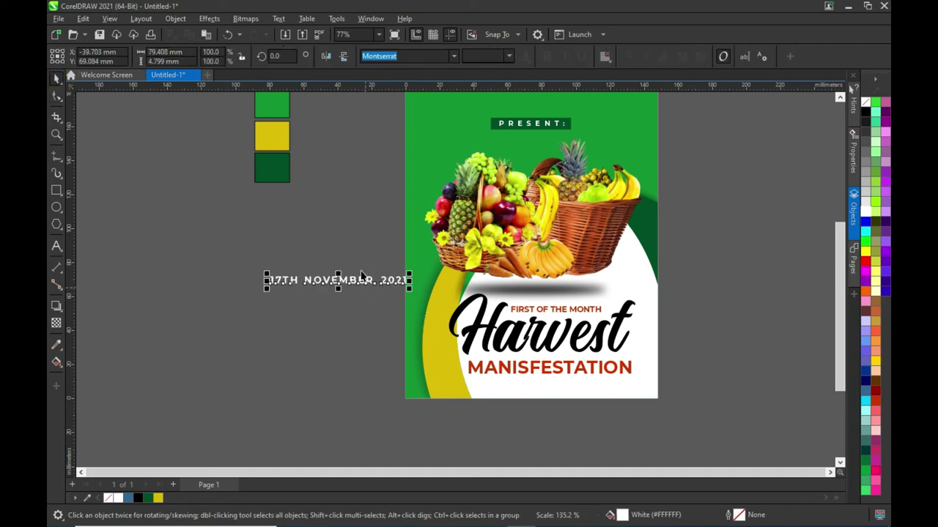
Step: Colour the date dark green and place it below MANIFESTATION at the poster bottom
left_click_drag(334, 281, 313, 322)
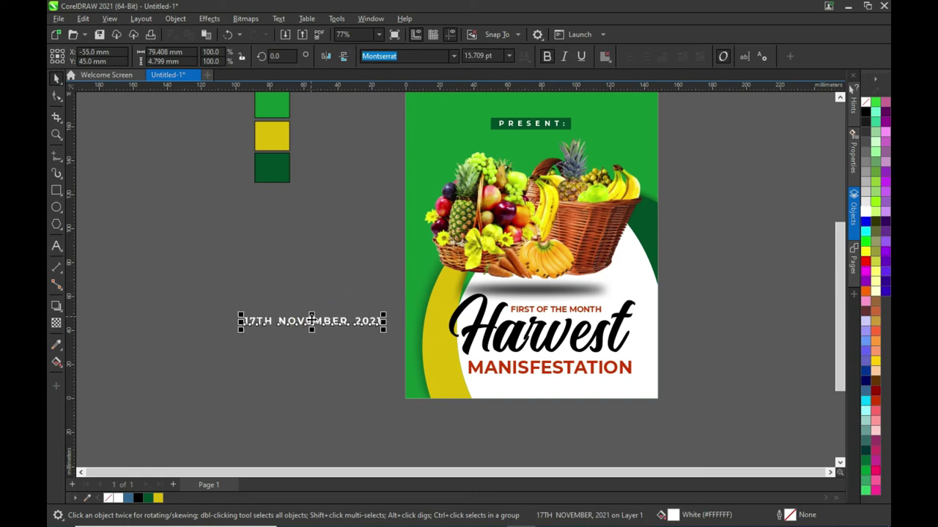
left_click(147, 498)
mouse_move(311, 321)
left_mouse_down()
mouse_move(560, 390)
mouse_move(553, 386)
left_mouse_up()
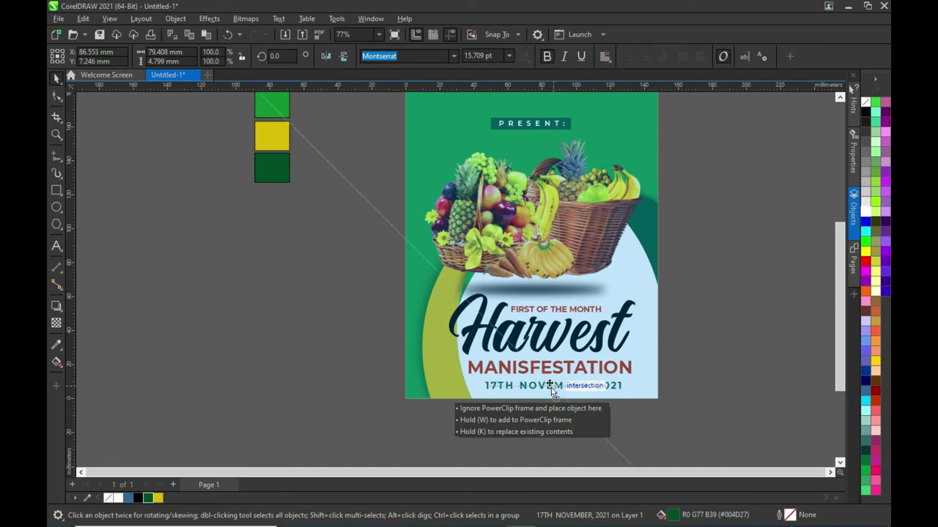
left_click_drag(553, 385, 551, 387)
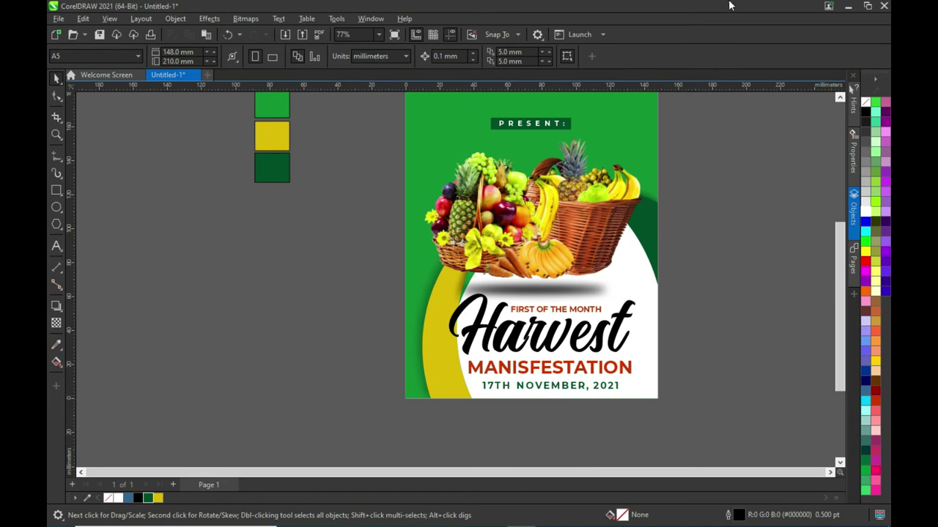
Step: Nudge the MANIFESTATION heading up slightly
scroll(575, 396, "up", 2)
scroll(564, 378, "up", 1)
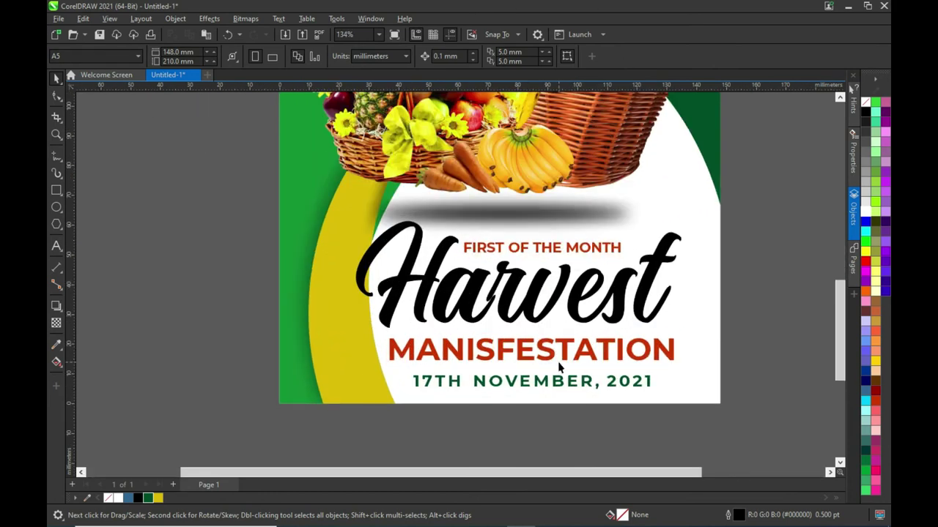
left_click(553, 356)
key("Up")
key("Up")
key("Up")
key("Up")
key("Up")
key("Up")
left_click(659, 429)
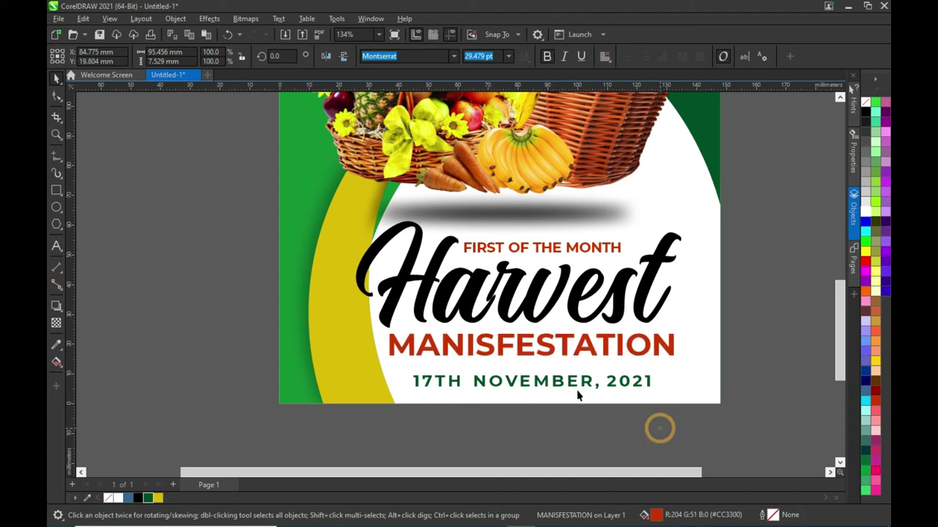
Step: Scale the date line down and reposition it beneath MANIFESTATION
left_click(566, 383)
left_click_drag(654, 393, 642, 394)
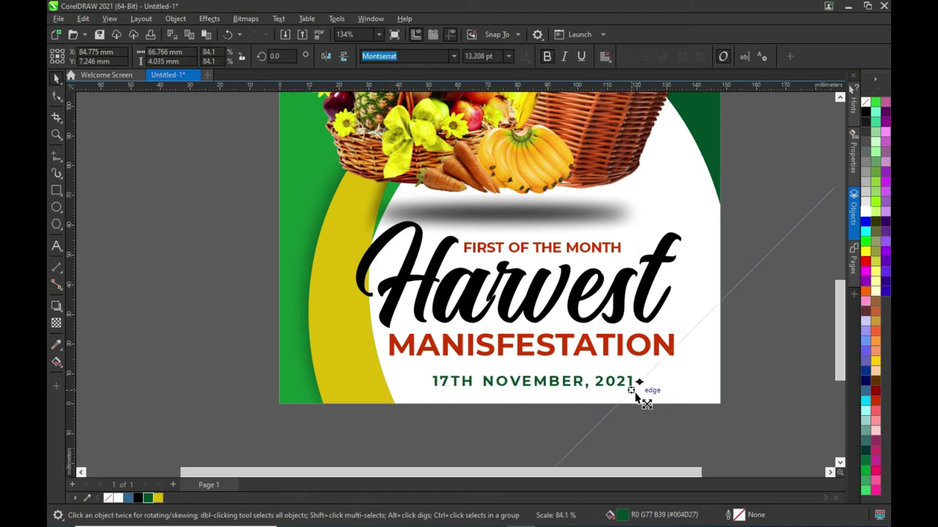
left_click_drag(643, 394, 634, 410)
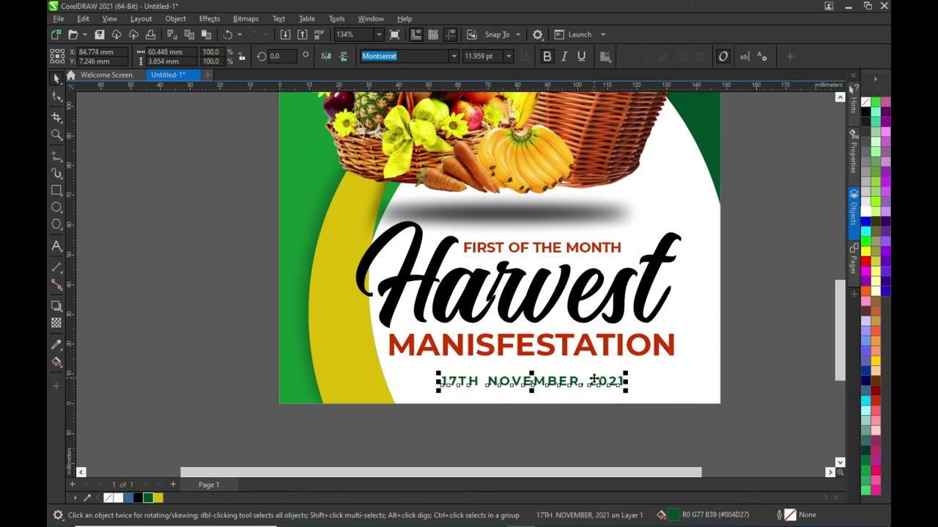
left_click_drag(528, 381, 560, 393)
Step: Centre the date line horizontally on the page, then fine-tune its position
left_click(688, 384, "shift")
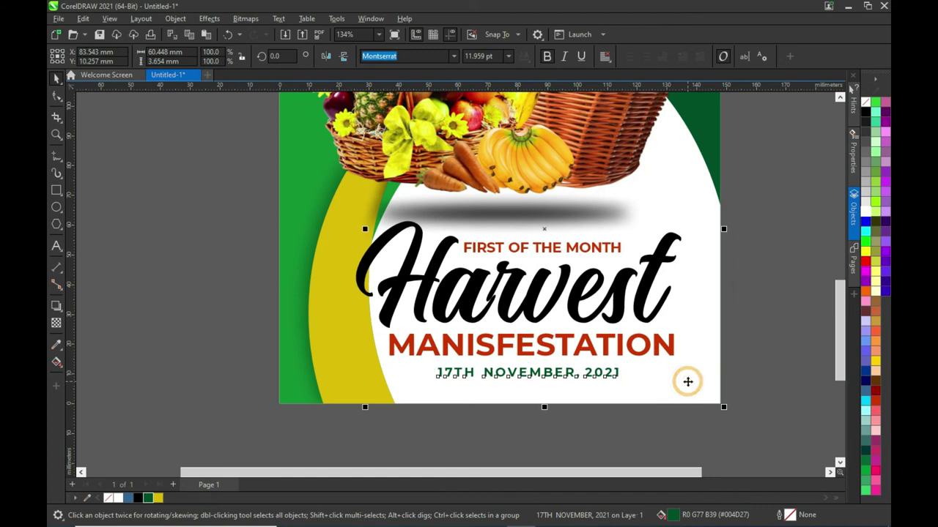
key("c")
left_click(759, 392)
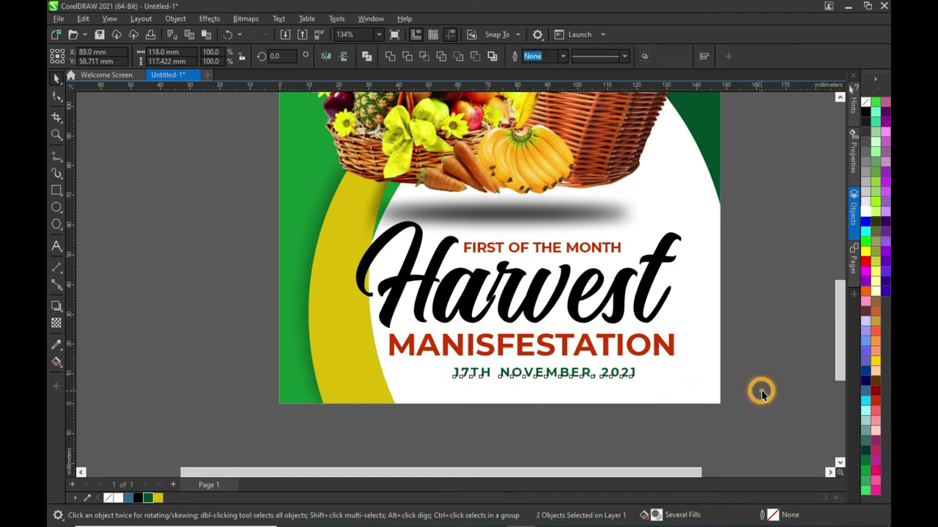
left_click(551, 375)
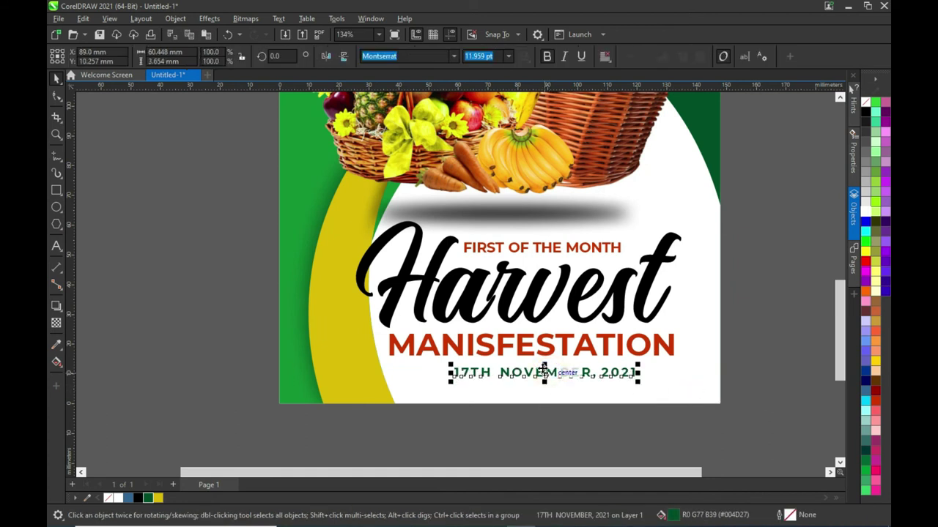
left_click(308, 126, "shift")
key("c")
left_click(762, 295)
left_click_drag(505, 375, 534, 373)
left_click(759, 344)
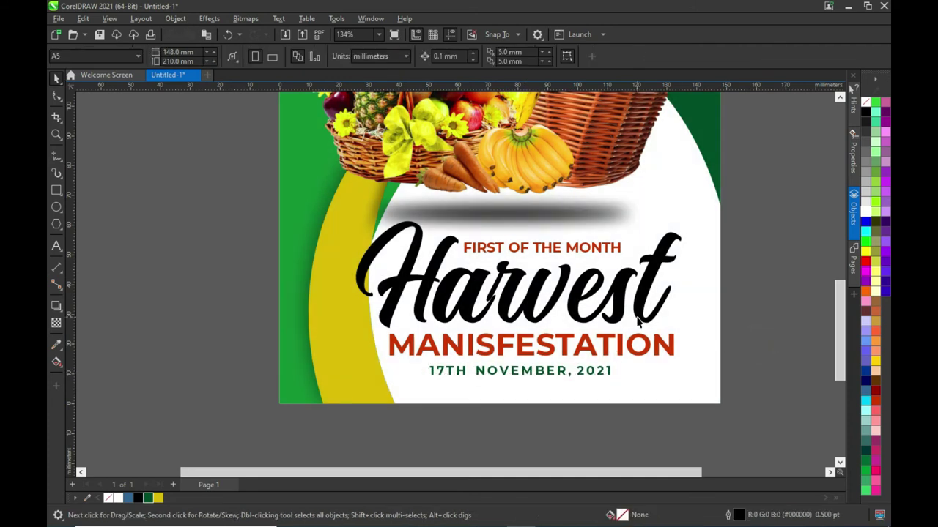
key("F4")
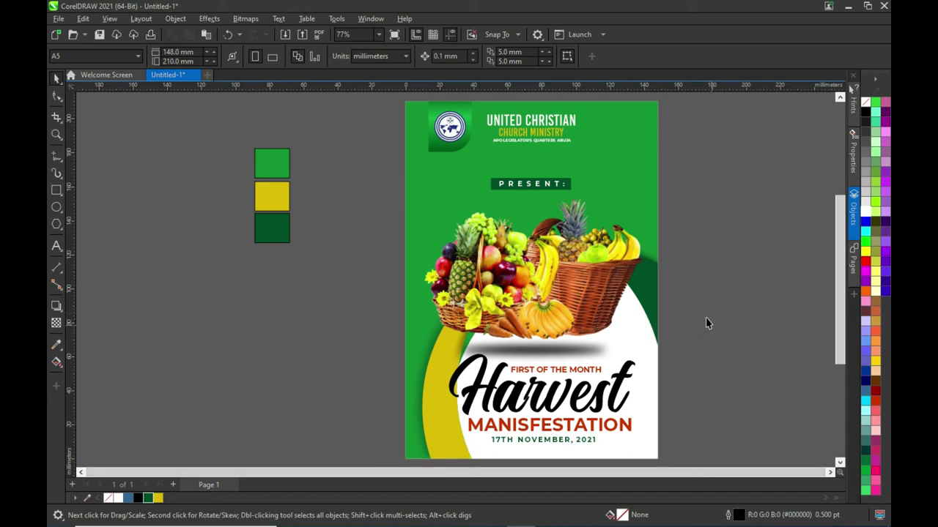
Step: Delete the three colour sample squares from the pasteboard beside the poster
left_click_drag(218, 120, 399, 374)
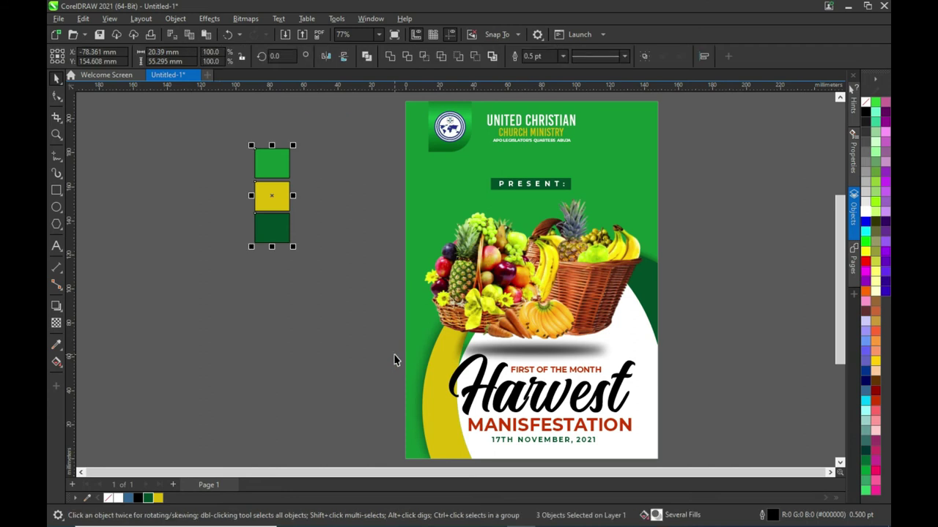
key("Delete")
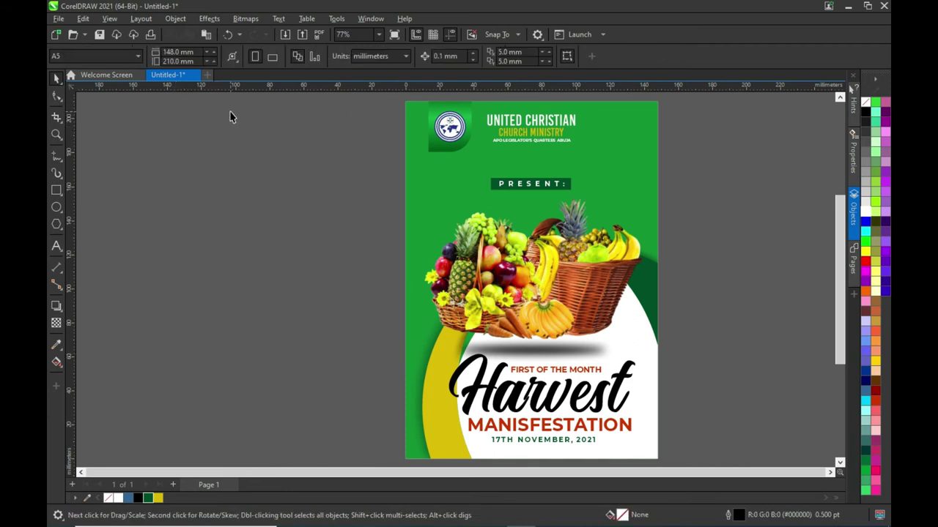
key("shift+F4")
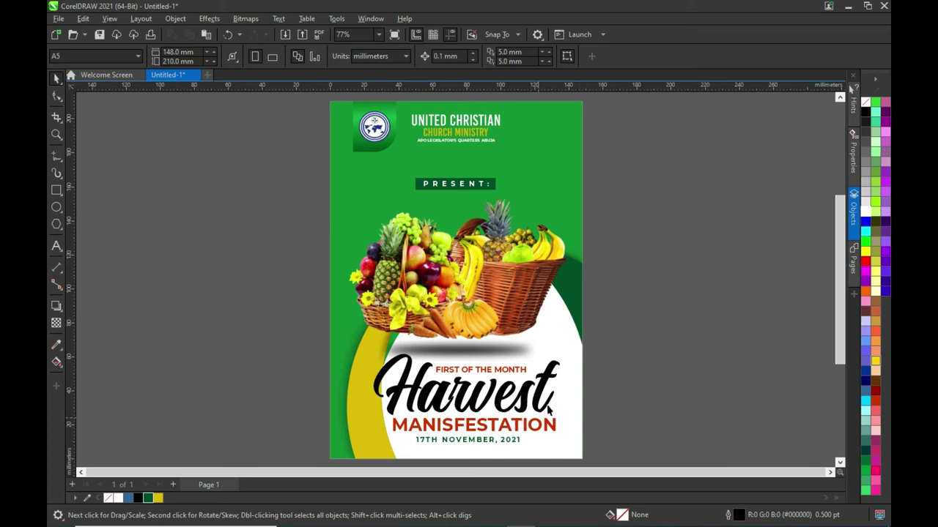
Step: Move the date off the page and break it into 17TH, NOVEMBER, and 2021 lines
left_click(468, 441)
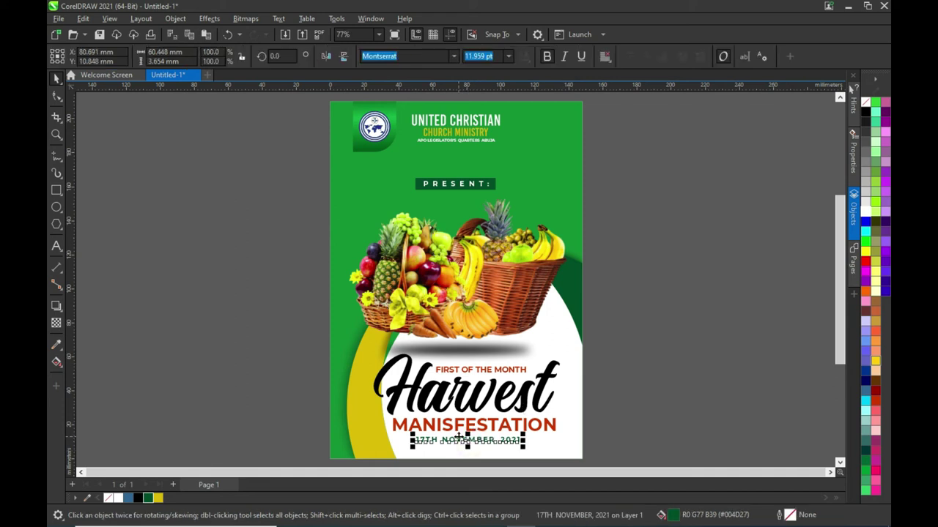
scroll(458, 438, "up", 2)
scroll(472, 438, "down", 1)
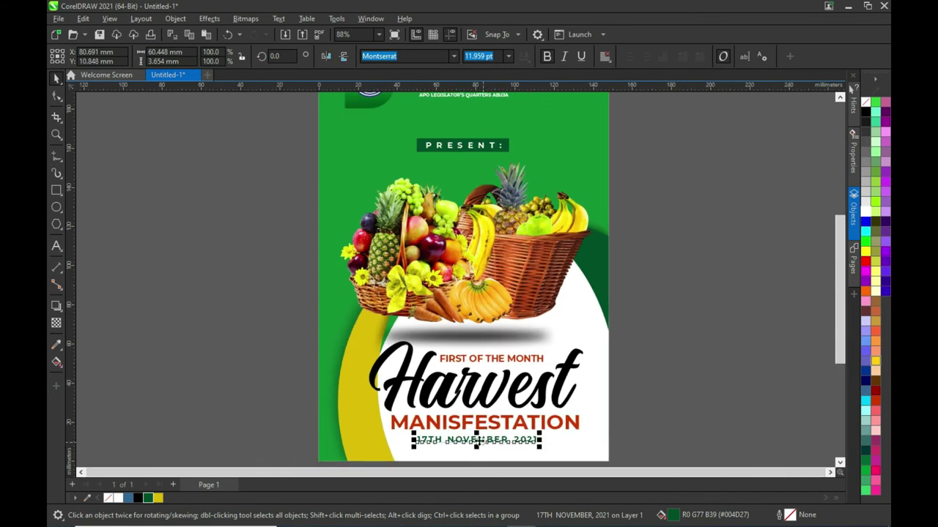
mouse_move(476, 440)
left_mouse_down()
mouse_move(679, 163)
mouse_move(695, 165)
left_mouse_up()
scroll(695, 166, "up", 2)
double_click(622, 155)
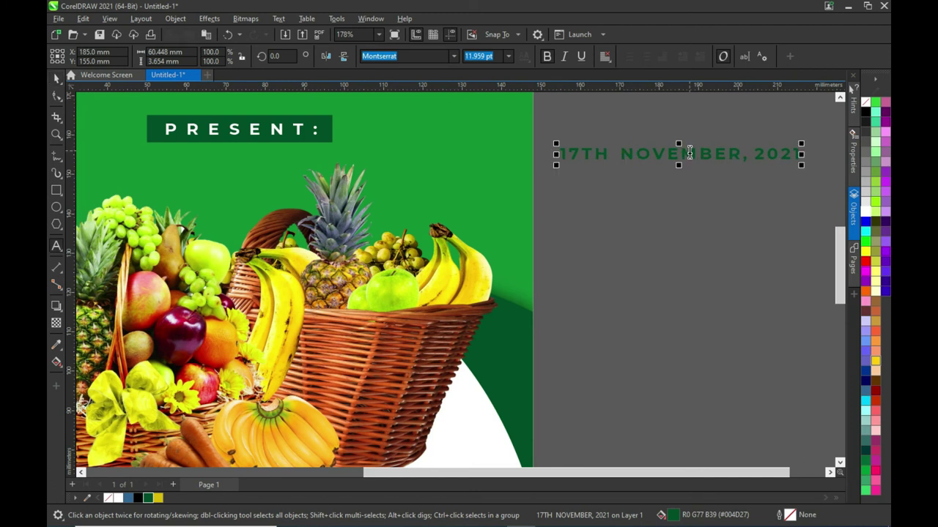
key("Return")
left_click(692, 175)
key("Return")
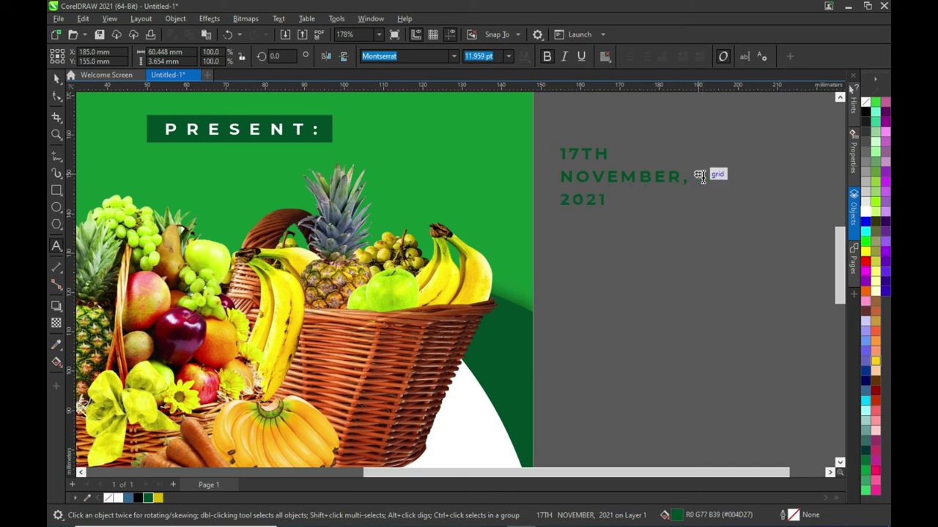
Step: Make the date text white and reduce its line spacing
left_click(57, 78)
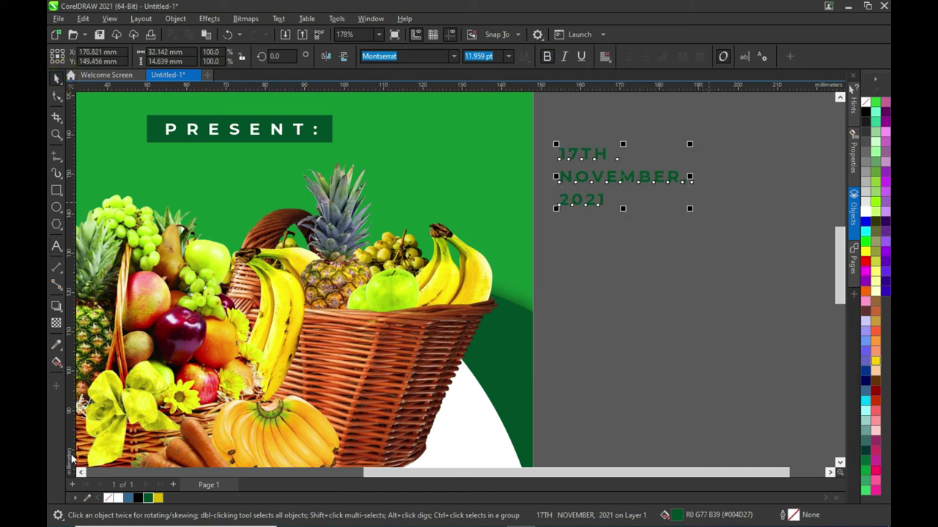
left_click(117, 499)
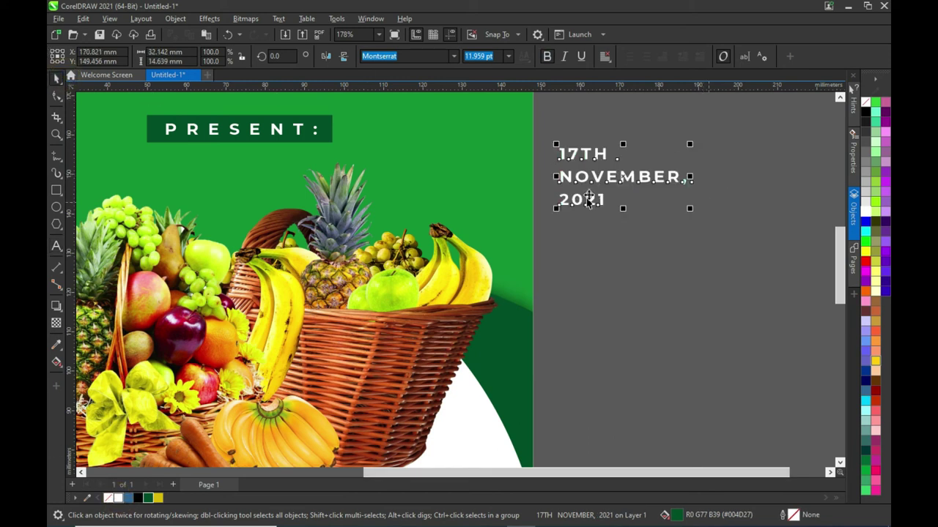
left_click(57, 95)
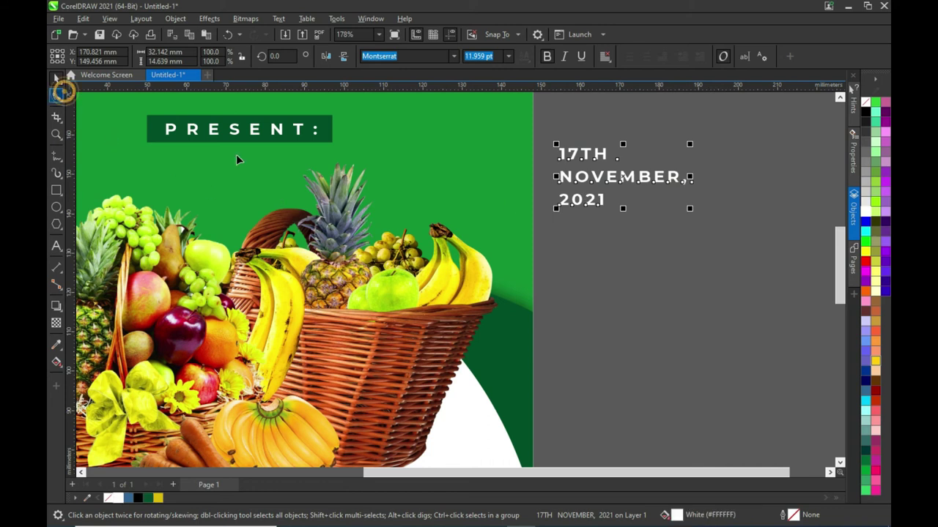
left_click(555, 207)
left_click_drag(555, 207, 555, 192)
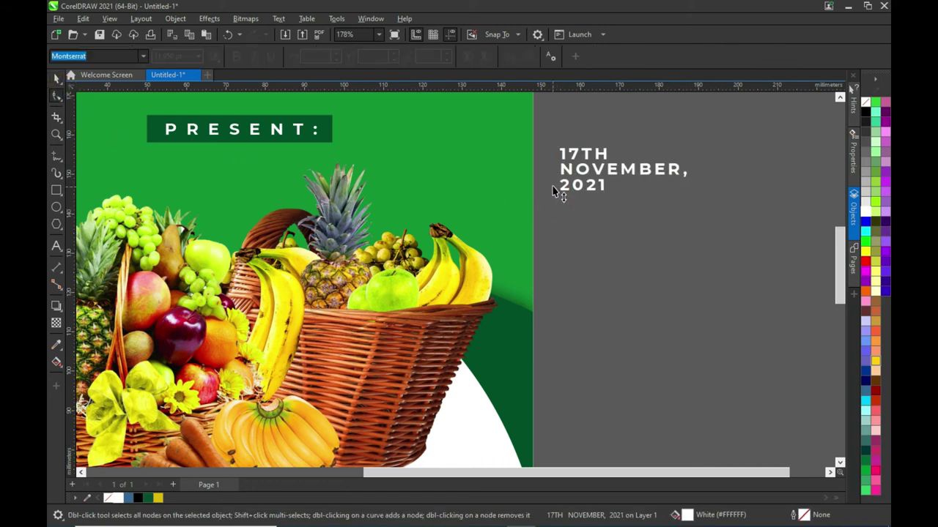
left_click(58, 79)
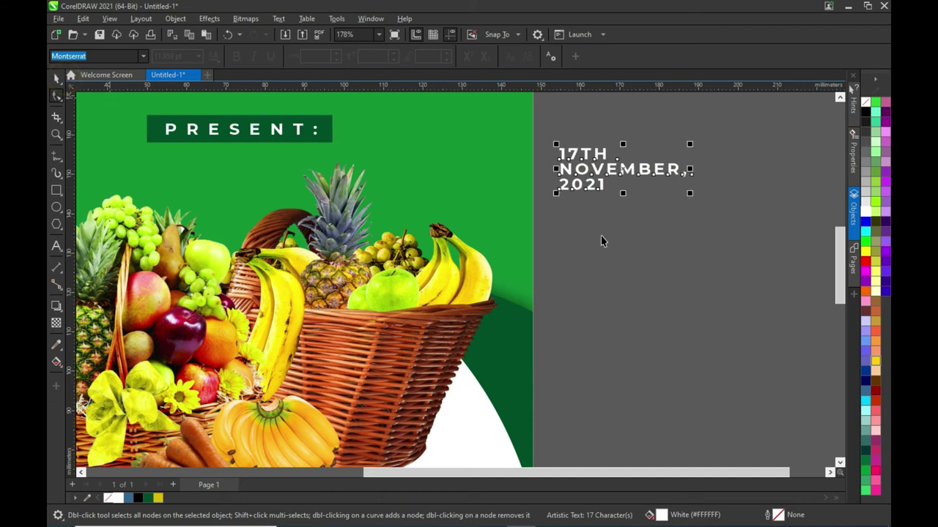
Step: Split NOVEMBER into NOVE and MBER lines
left_click(656, 189)
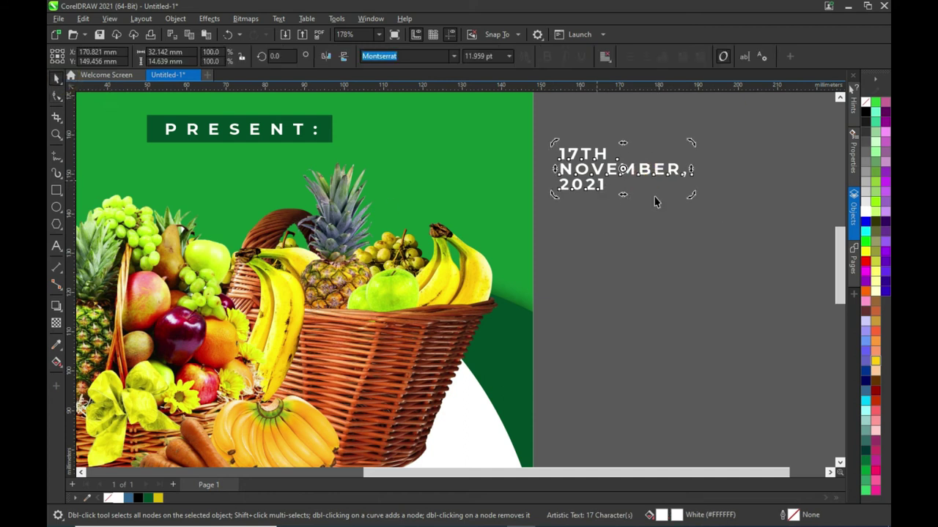
left_click(659, 194)
double_click(621, 171)
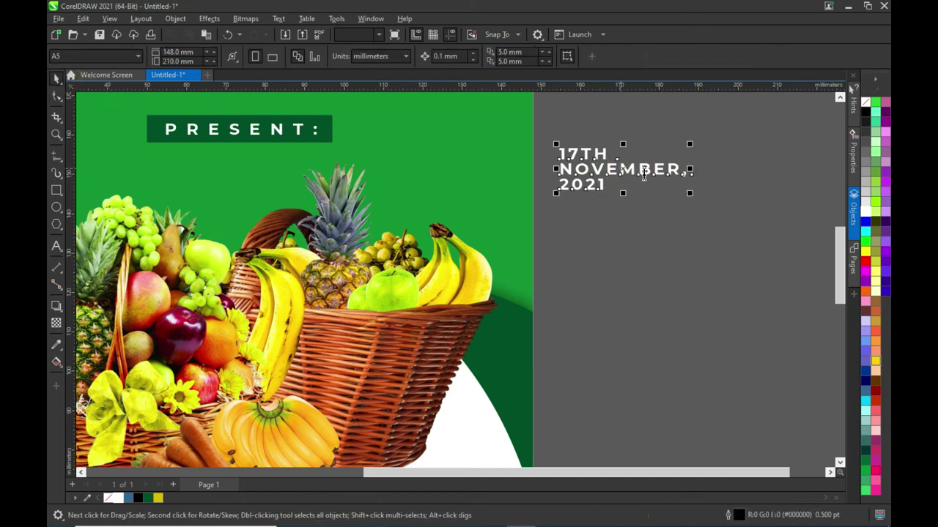
key("Return")
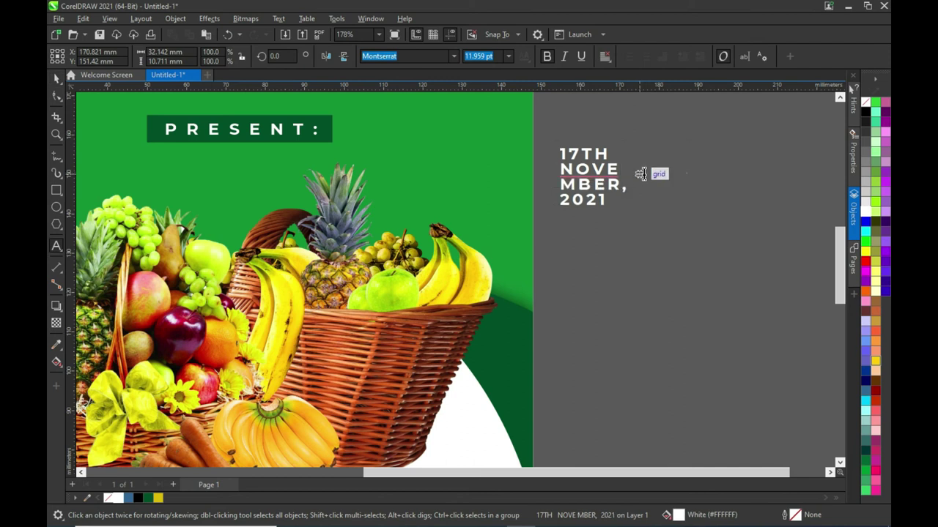
left_click(56, 78)
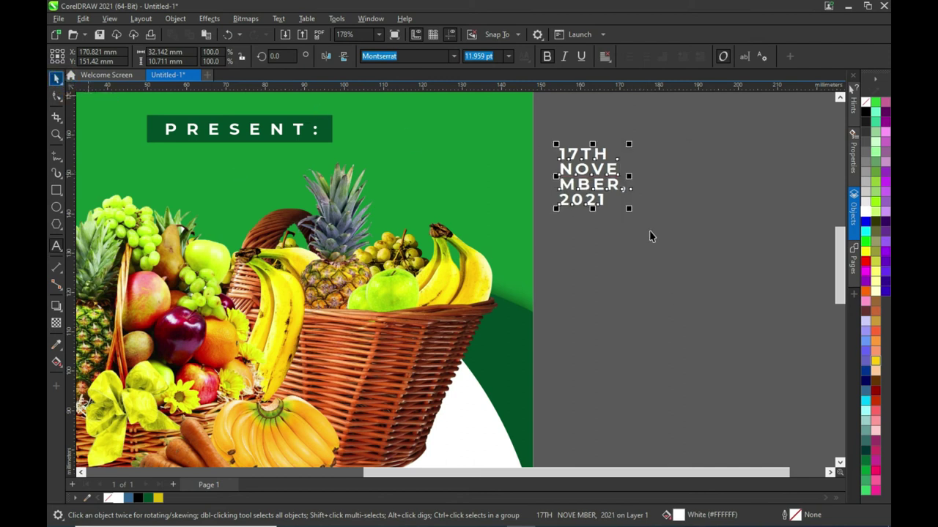
left_click(682, 189)
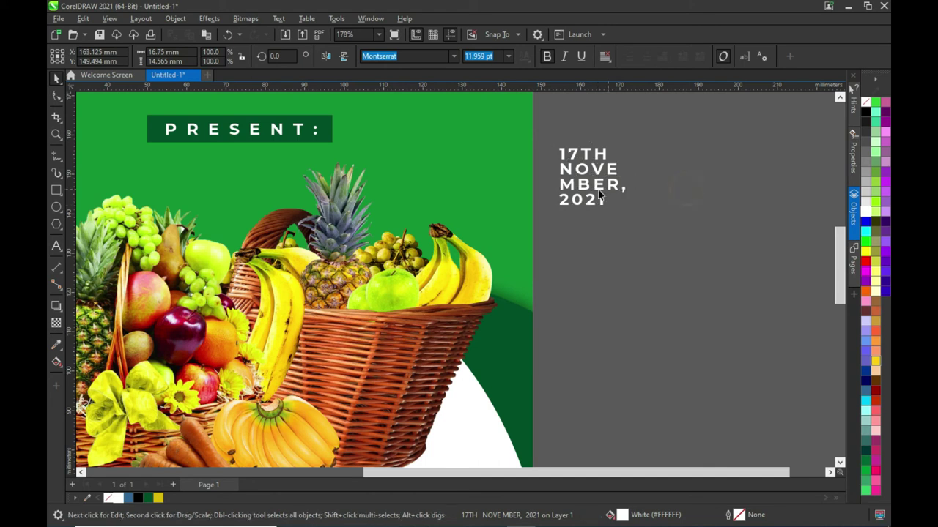
left_click(604, 204)
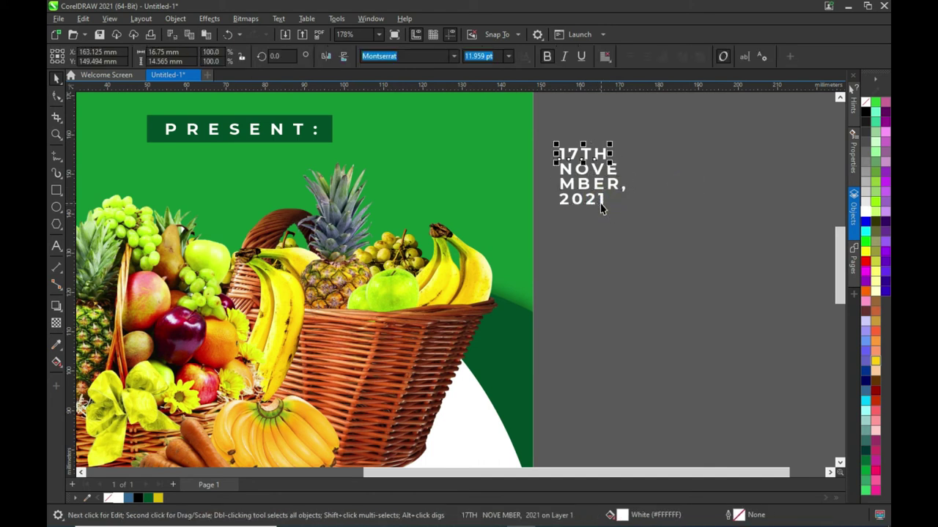
left_click(610, 225)
left_click(623, 162)
Step: Enlarge the 2021 line and scale the 17TH line up slightly
left_click(601, 208)
left_click_drag(605, 208, 626, 240)
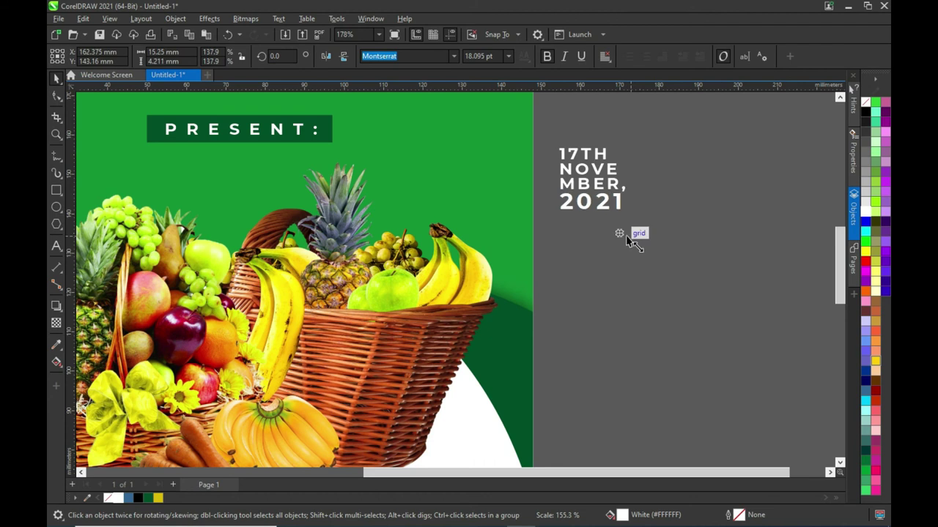
left_click(587, 117)
left_click(570, 156)
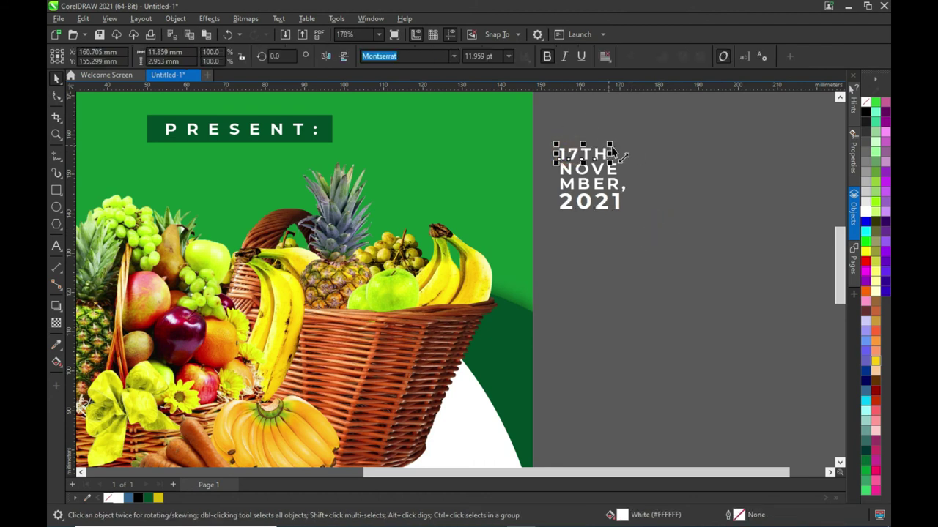
left_click_drag(617, 136, 618, 133)
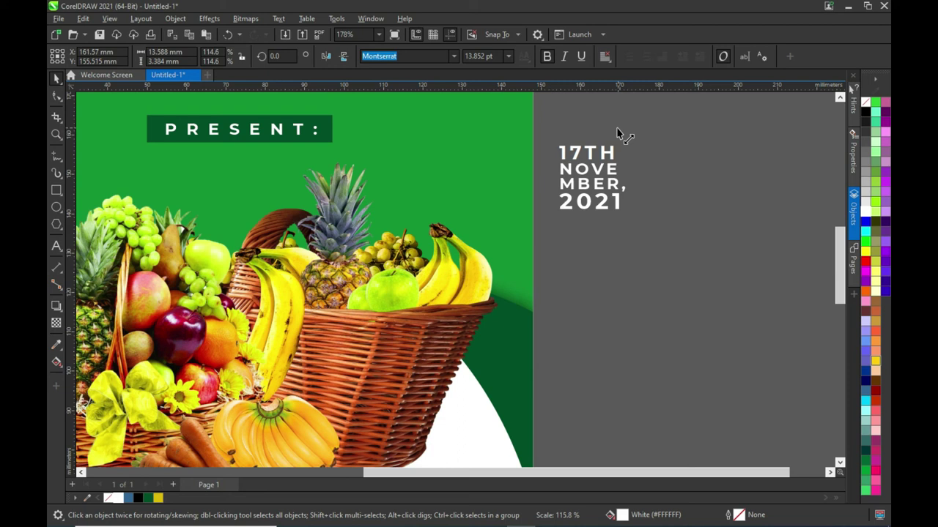
scroll(638, 132, "up", 3)
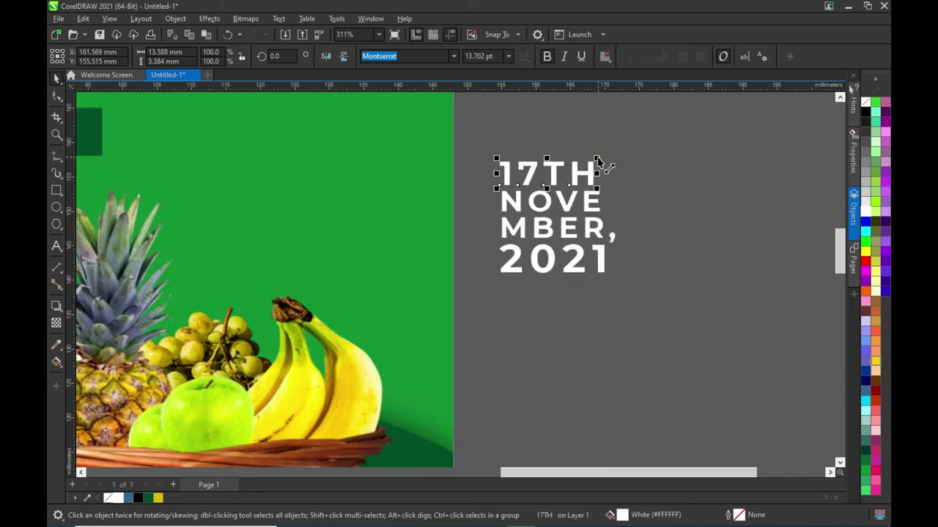
left_click_drag(601, 155, 604, 150)
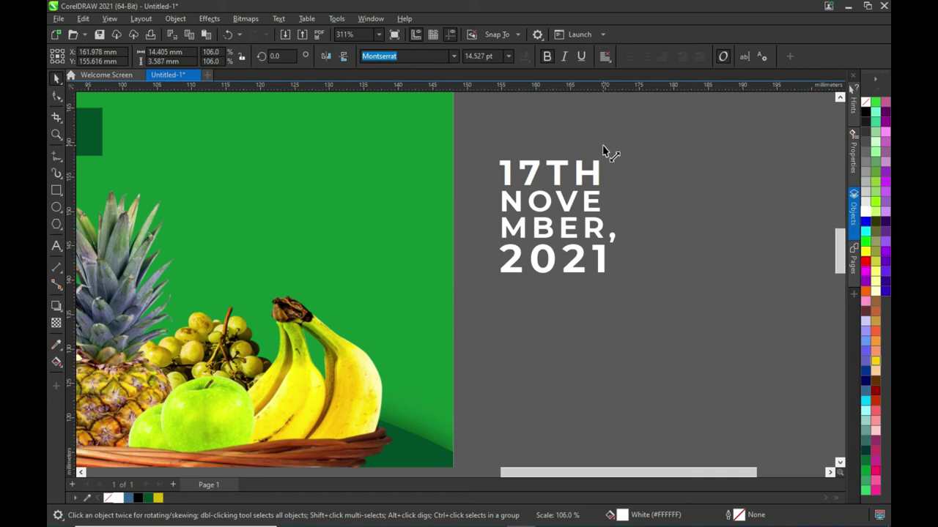
left_click(662, 192)
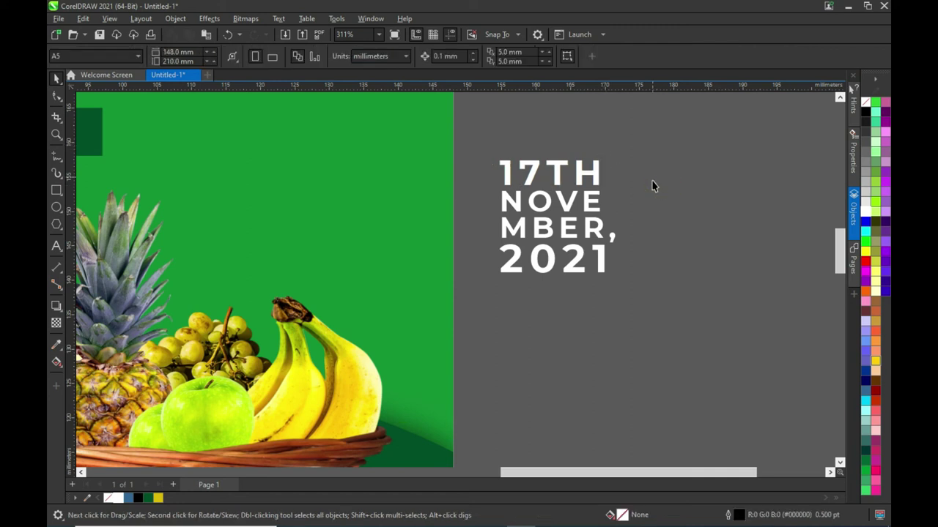
Step: Tighten 2021's letter spacing and stretch it to 19.812 pt across the block width
scroll(653, 198, "down", 2)
scroll(624, 235, "up", 3)
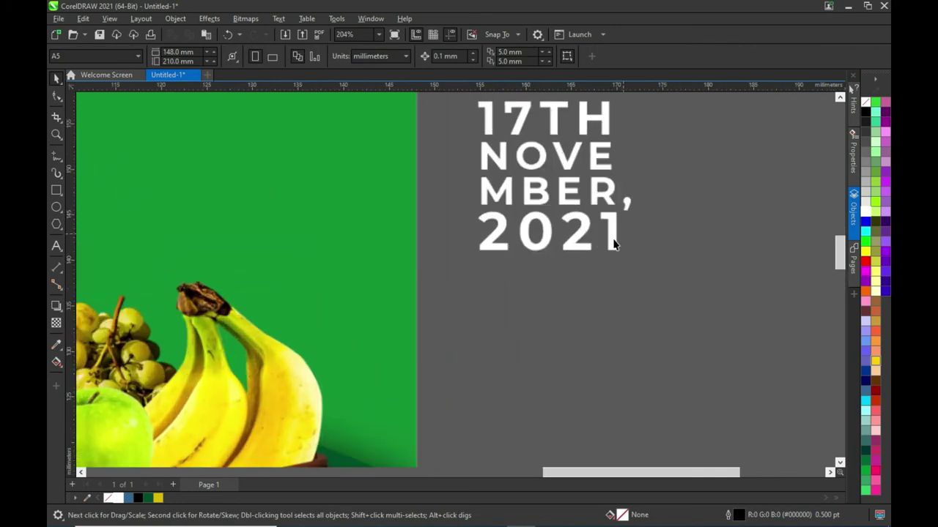
left_click(612, 241)
left_click_drag(621, 250, 593, 256)
key("F10")
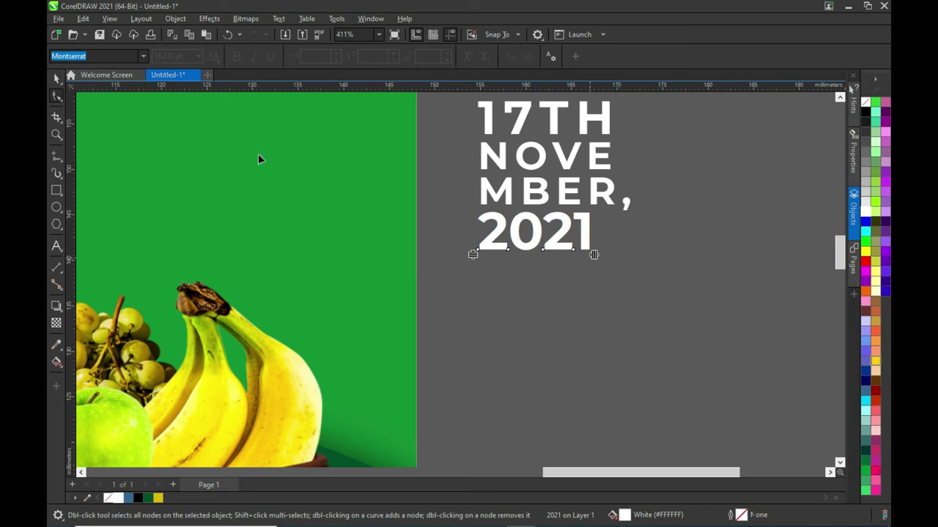
left_click(56, 78)
mouse_move(594, 255)
left_mouse_down()
mouse_move(631, 285)
mouse_move(618, 280)
left_mouse_up()
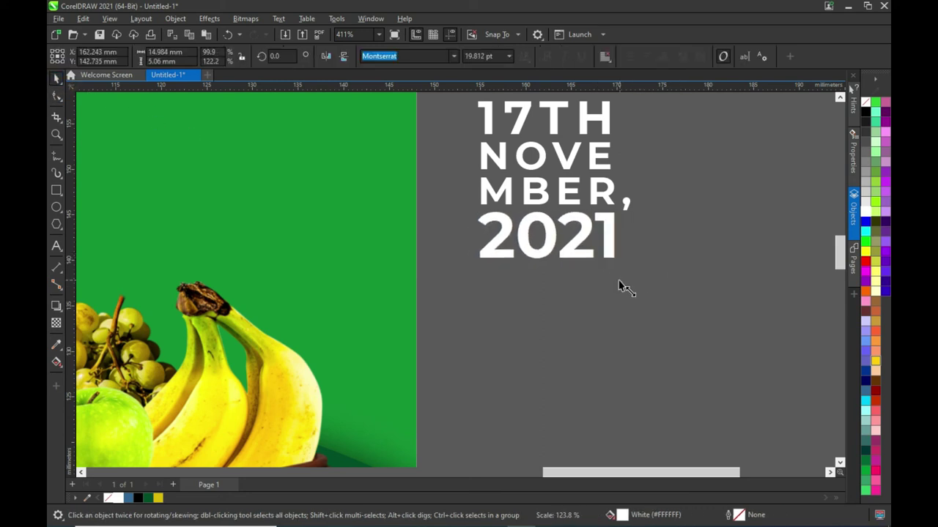
scroll(679, 249, "down", 2)
left_click(680, 247)
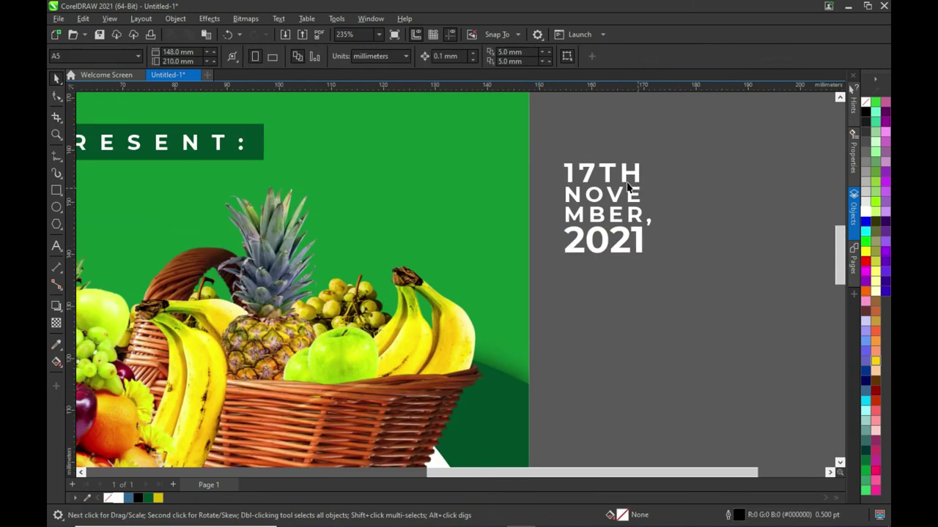
scroll(600, 201, "down", 1)
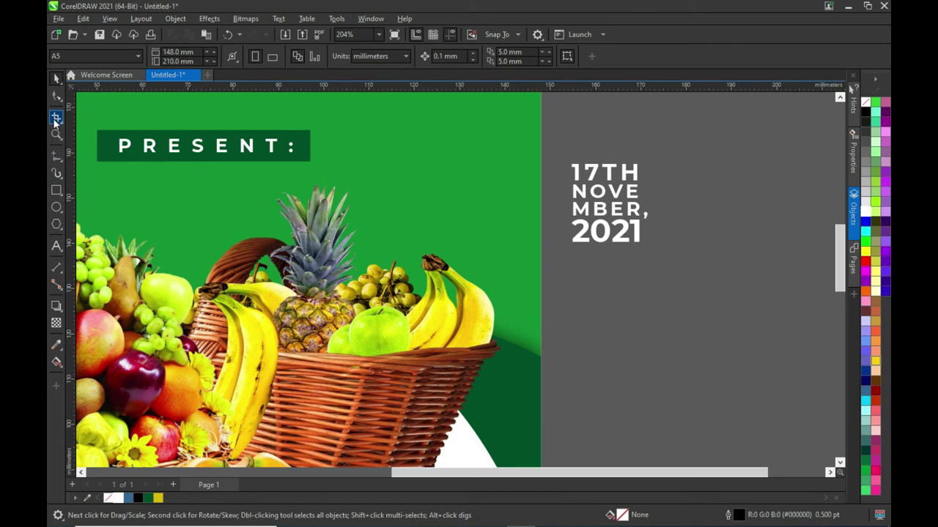
Step: Draw a thin vertical rectangle right of the stacked date and narrow its width
left_click(56, 190)
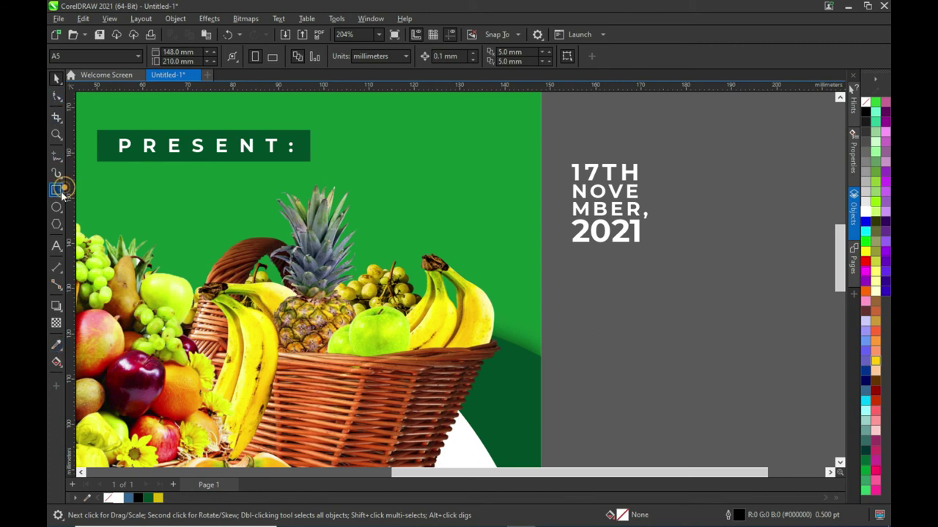
scroll(703, 168, "up", 1)
scroll(703, 168, "up", 1)
left_click_drag(636, 167, 637, 270)
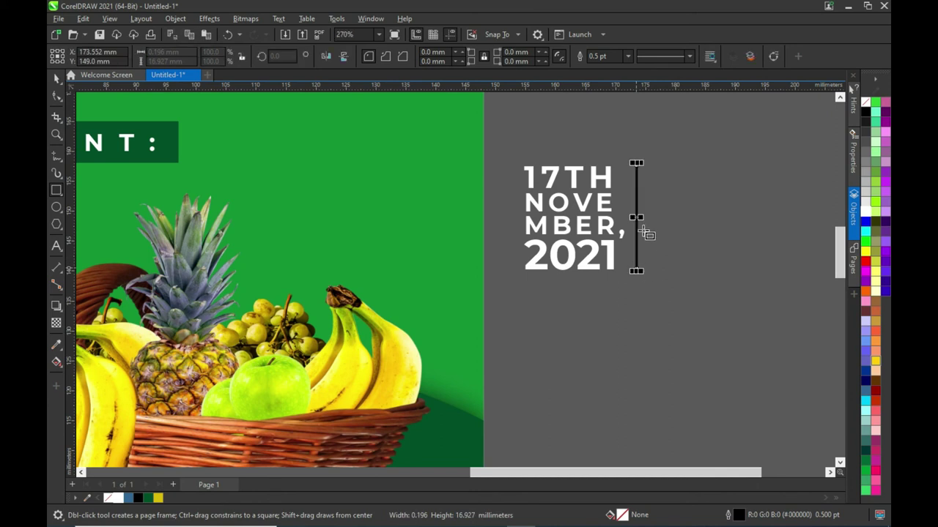
scroll(613, 184, "up", 2)
key("space")
left_click_drag(659, 249, 648, 255)
Step: Fill the bar yellow and move 2021 to its right
scroll(695, 254, "down", 2)
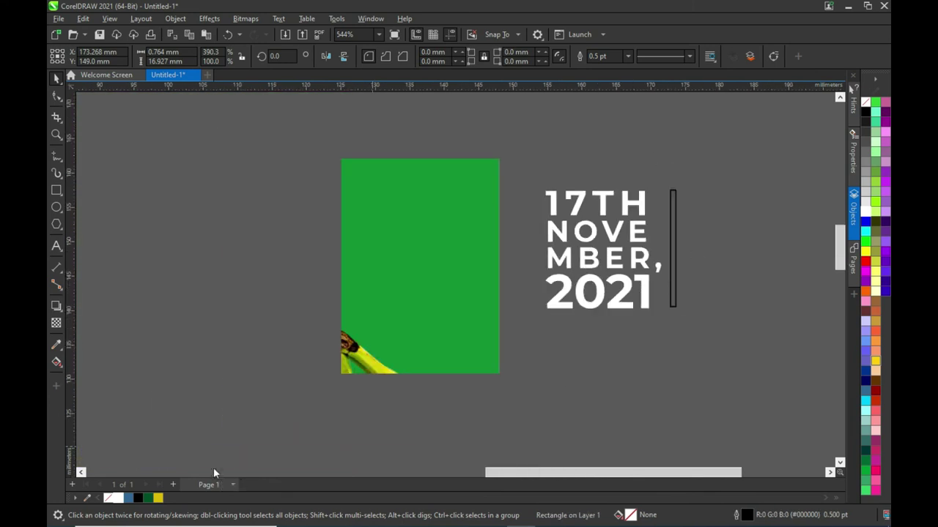
left_click(158, 499)
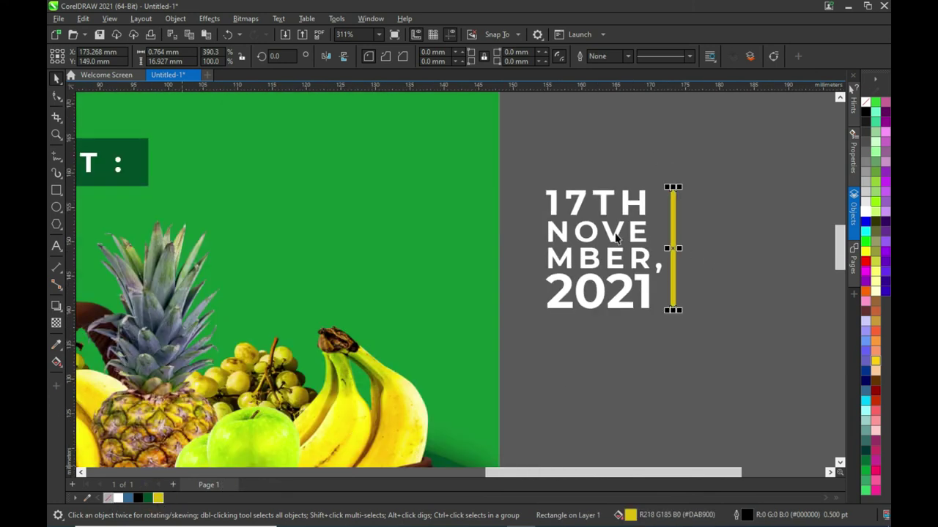
left_click(608, 294)
mouse_move(592, 293)
left_mouse_down()
mouse_move(739, 216)
mouse_move(737, 227)
left_mouse_up()
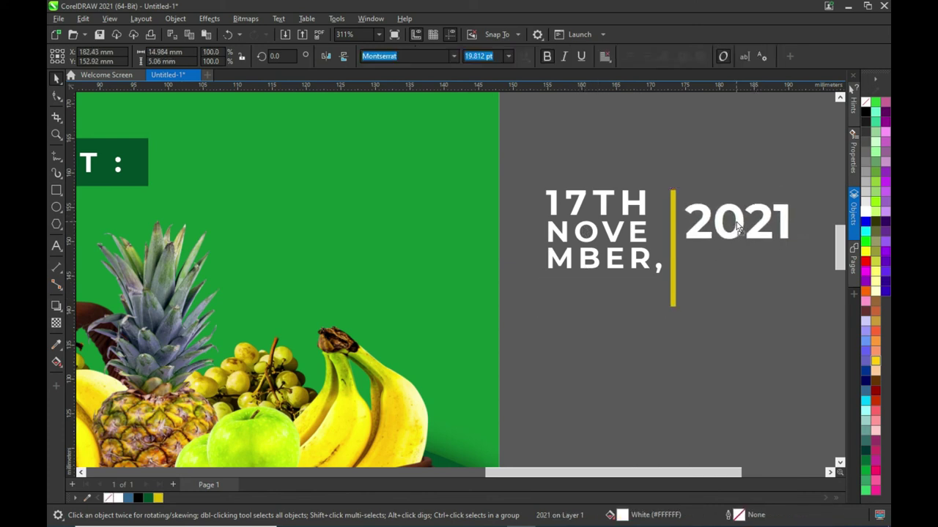
Step: Copy the 2021 text beside the bar and retype it as 9
right_click(738, 227)
key("F8")
double_click(777, 234)
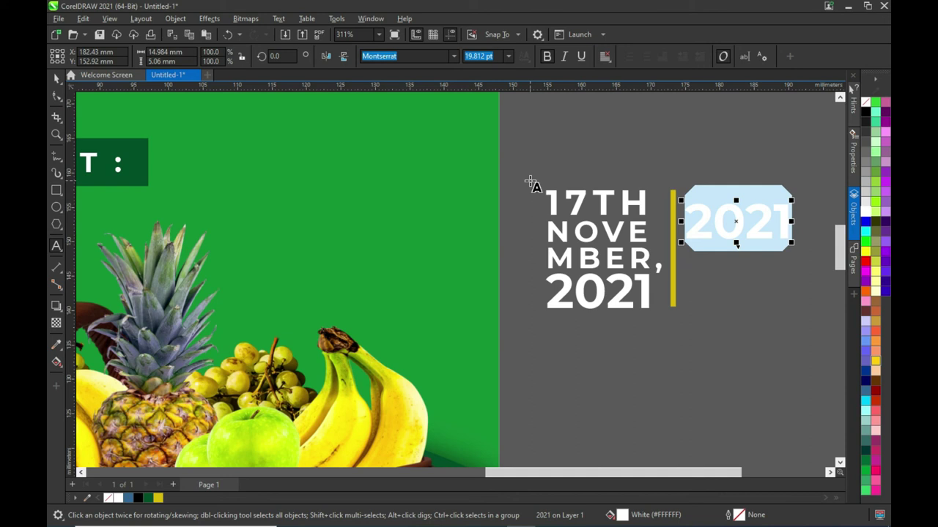
type("9")
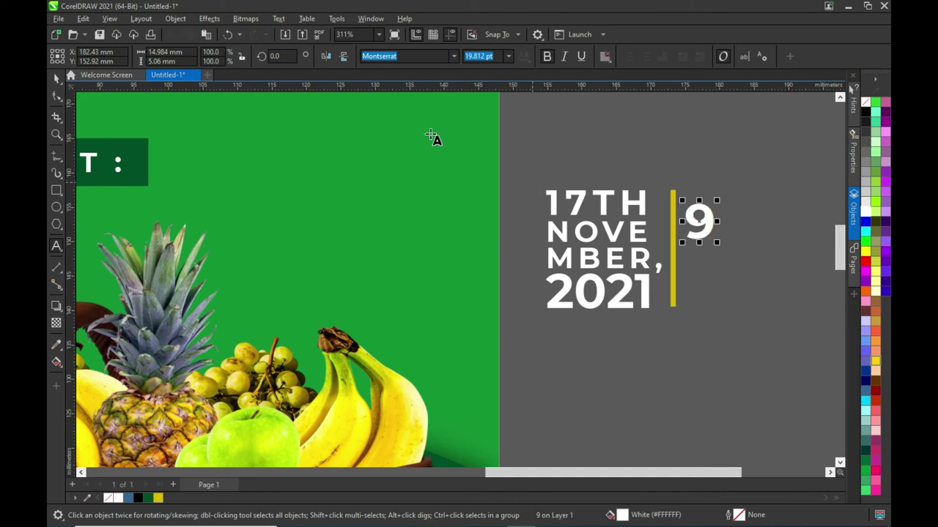
Step: Scale the white 9 up to 67.386 pt, matching the date block's height
left_click(57, 78)
left_click_drag(717, 242, 774, 354)
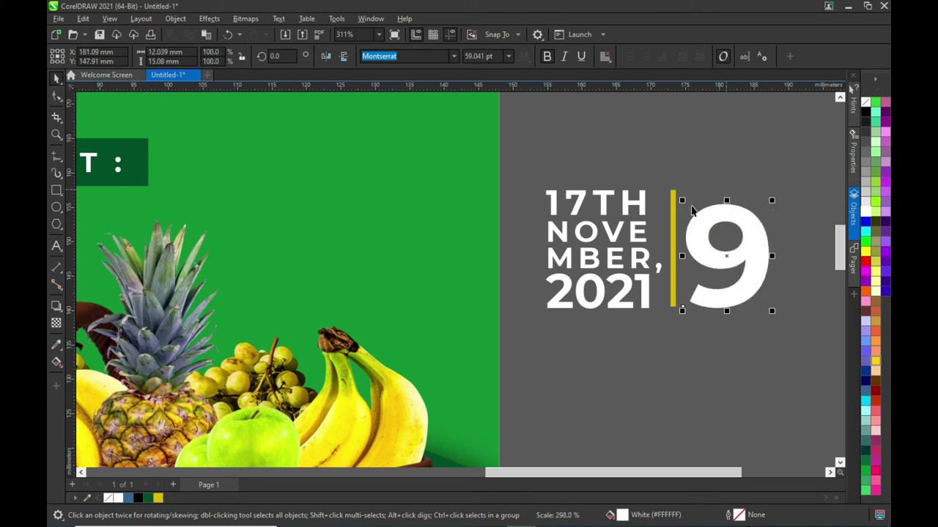
left_click_drag(771, 200, 793, 167)
scroll(790, 236, "down", 1)
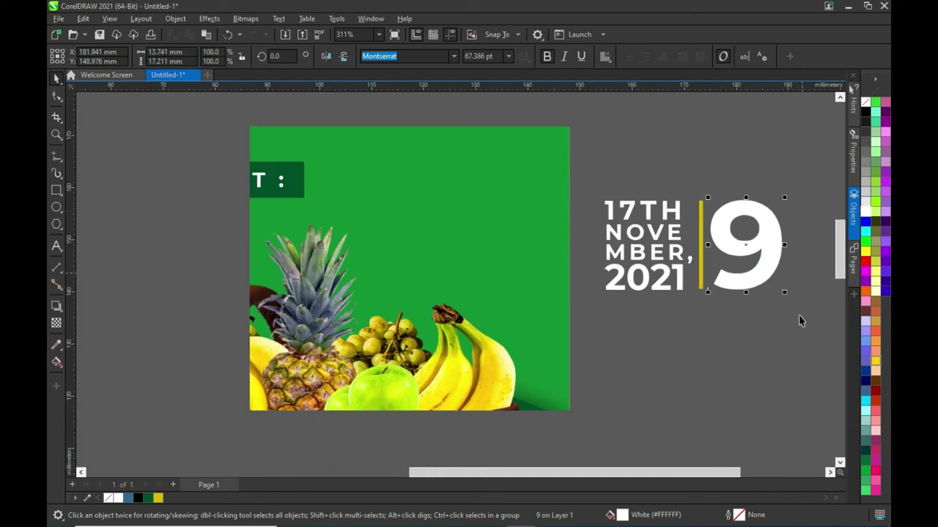
left_click_drag(586, 476, 655, 476)
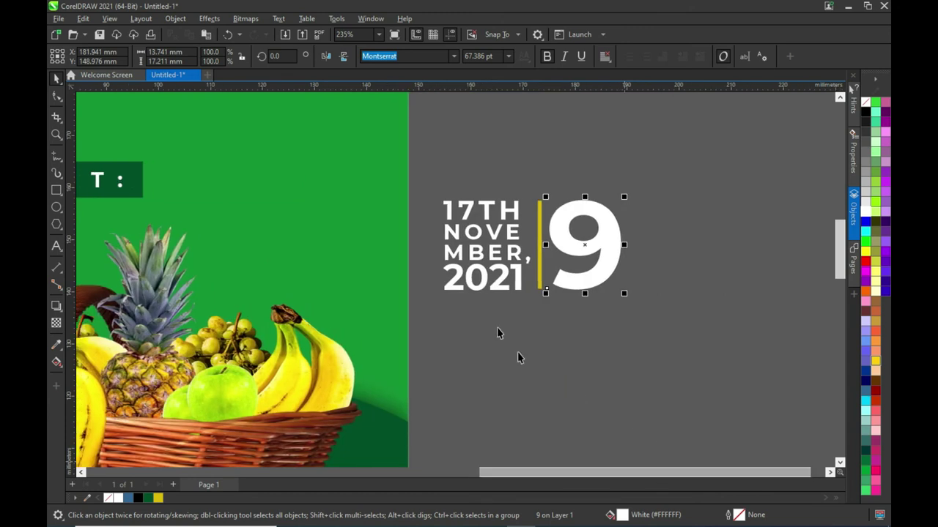
Step: Duplicate the 9 to its right, shrink the copy, and retype it as lowercase am
left_click_drag(587, 246, 664, 262)
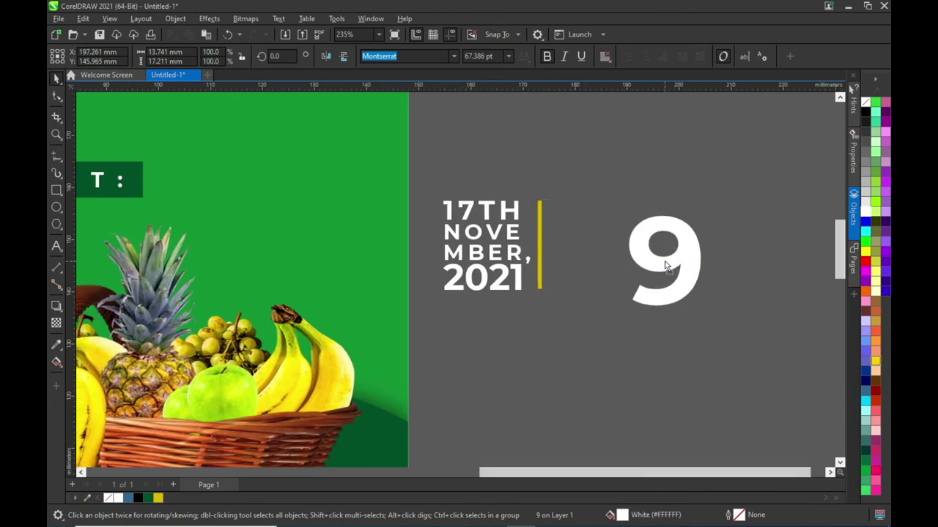
double_click(679, 262)
type("9")
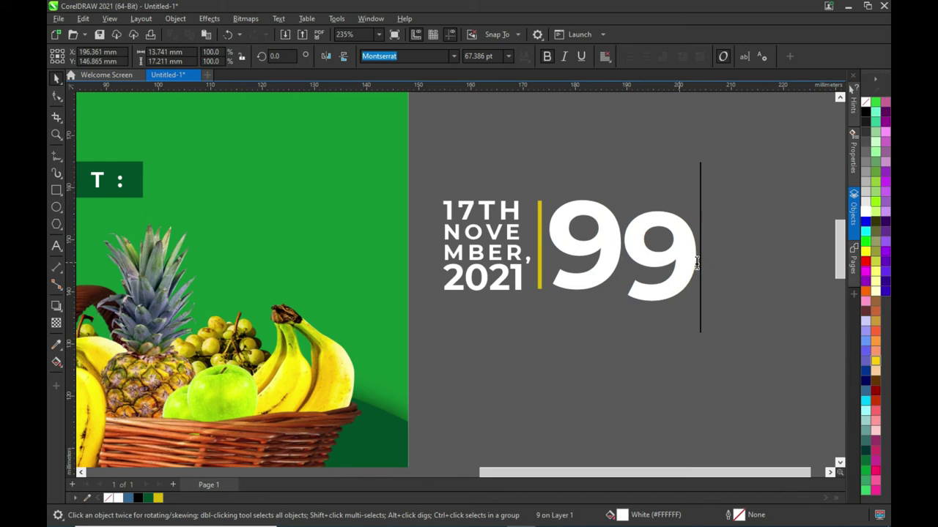
key("ctrl+a")
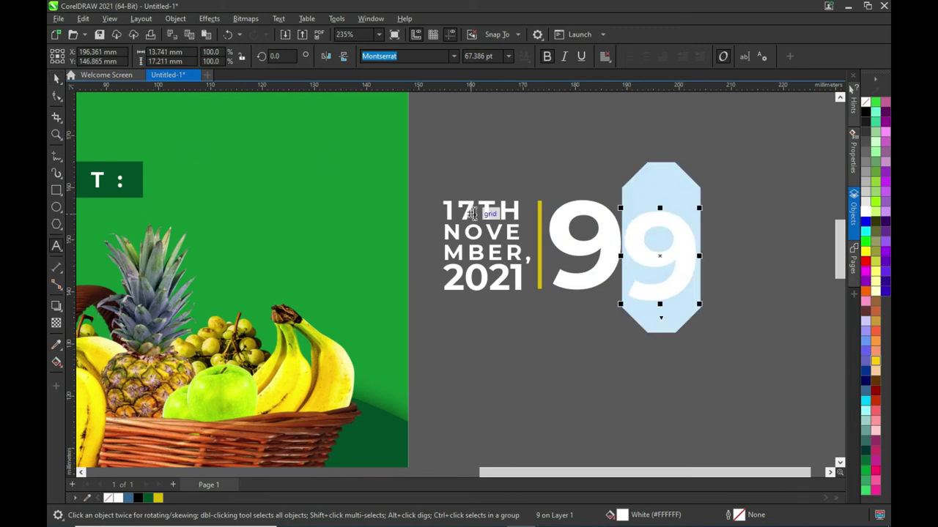
type("AM")
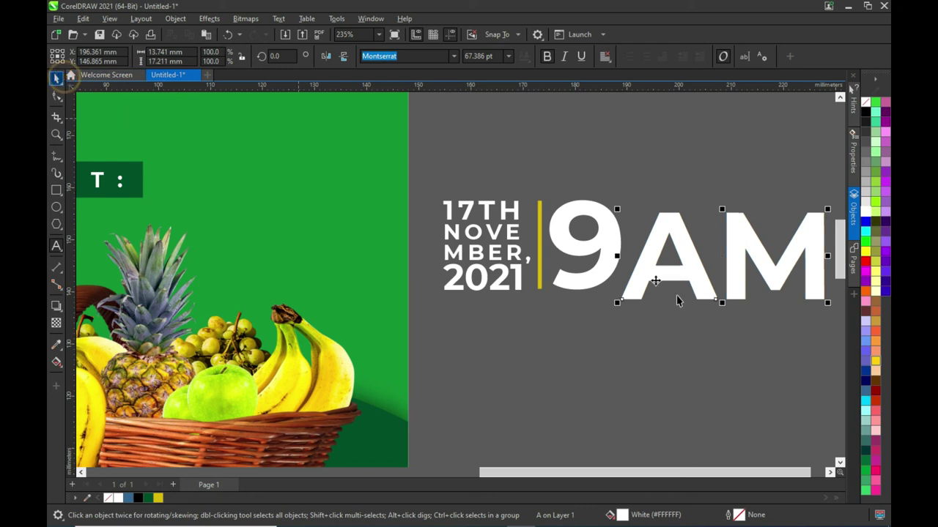
left_click_drag(828, 303, 757, 278)
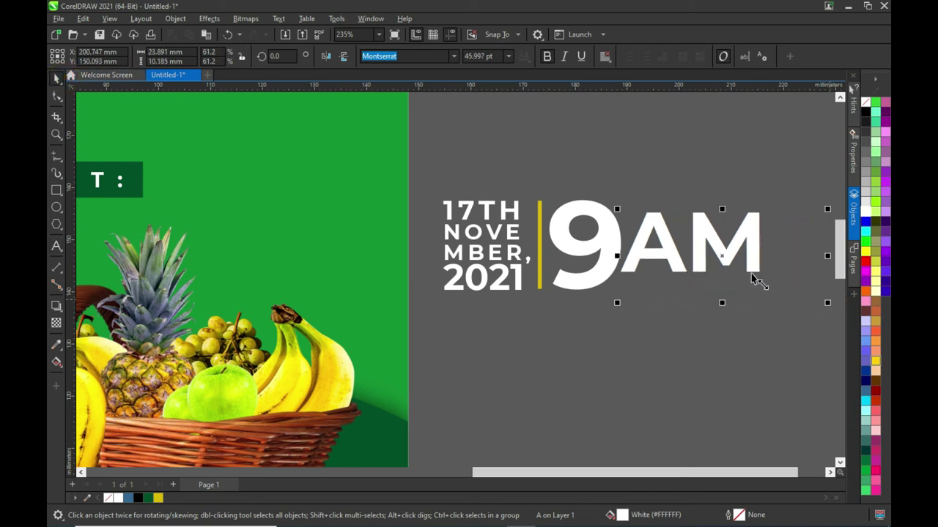
left_click(690, 235)
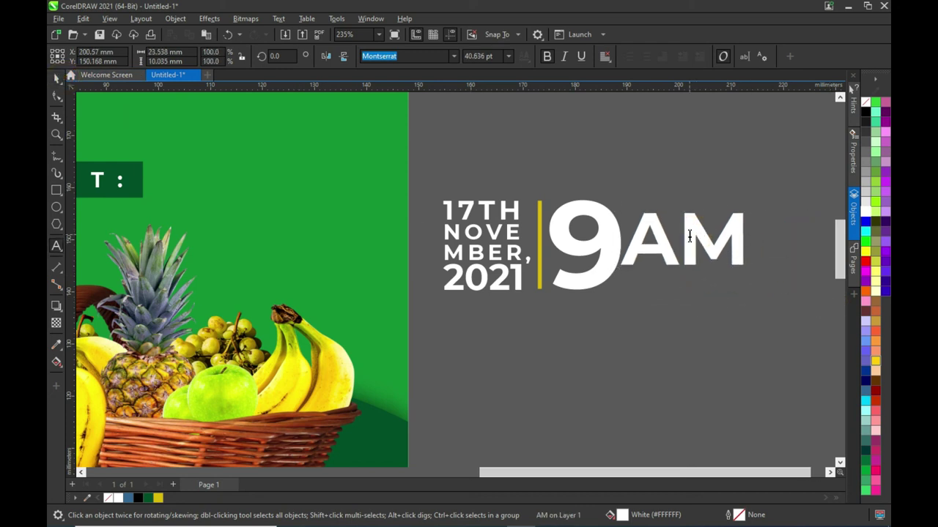
type("a")
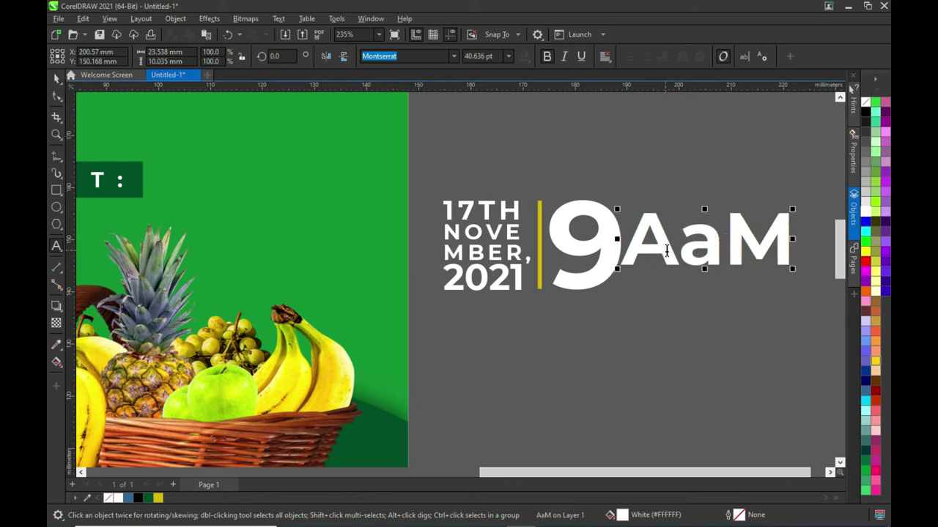
double_click(702, 241)
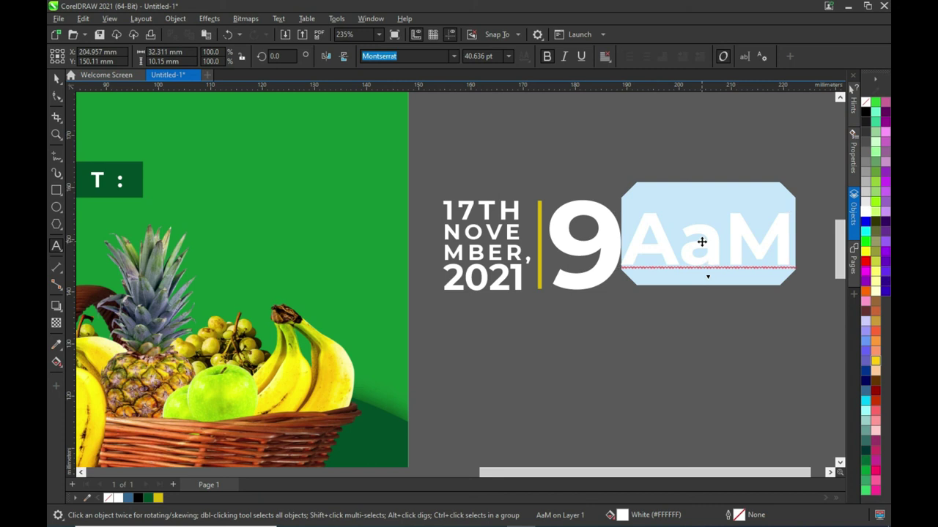
type("am")
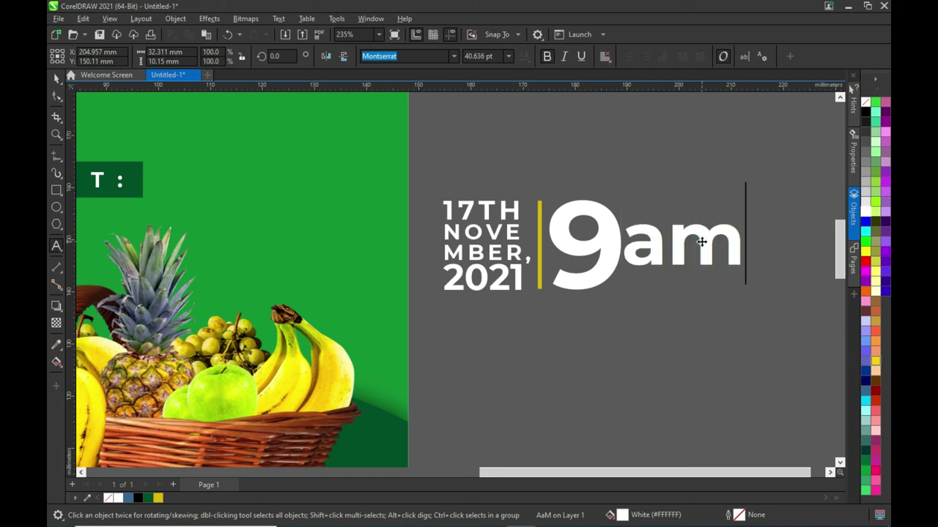
left_click(56, 78)
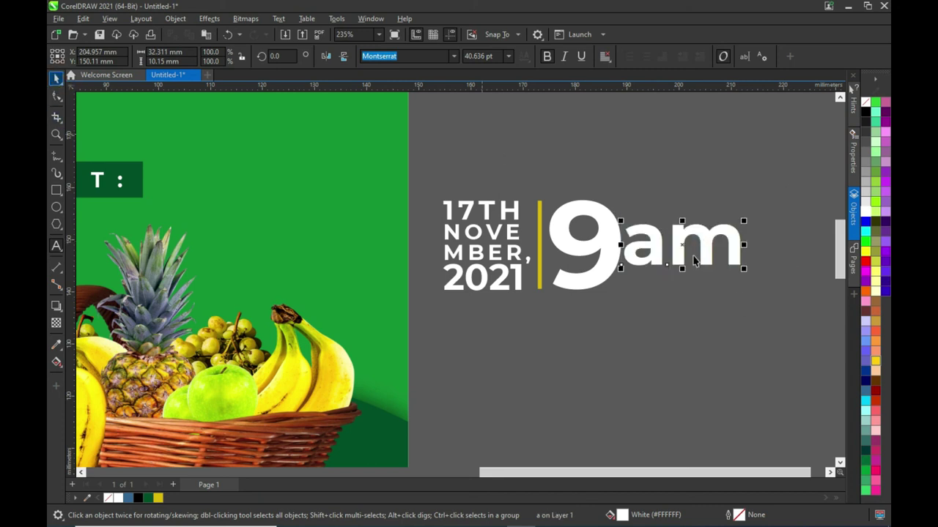
Step: Align am to the 9's baseline, then scale the 9am and whole date block down
left_click_drag(680, 257, 686, 272)
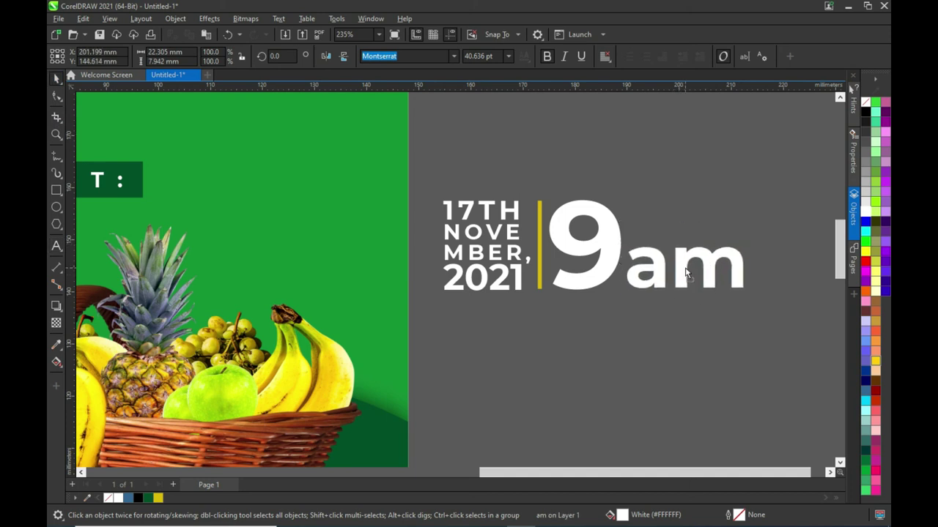
left_click_drag(791, 308, 549, 177)
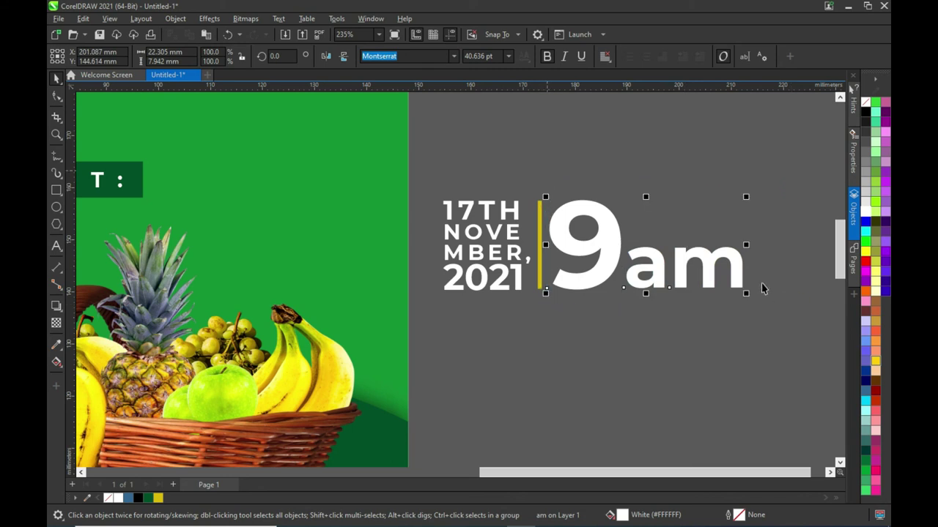
left_click_drag(745, 198, 698, 236)
scroll(732, 239, "down", 2)
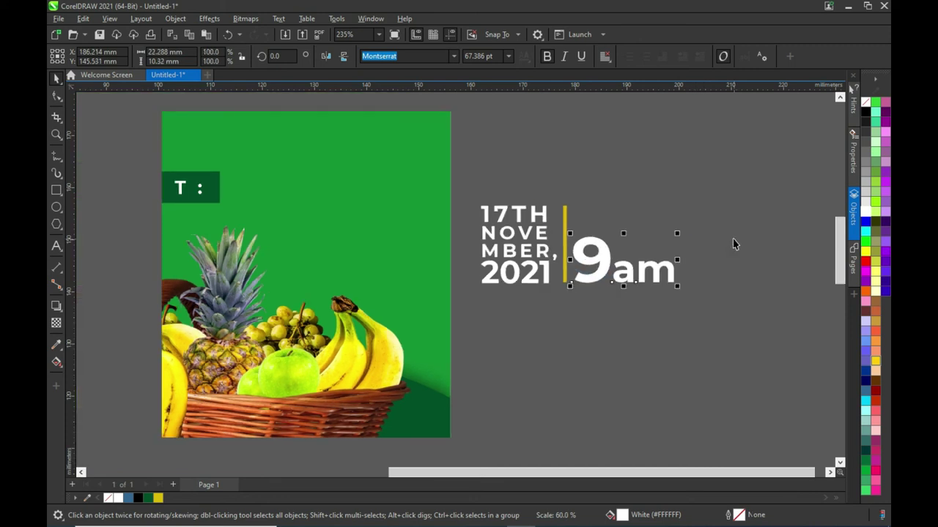
scroll(747, 247, "down", 2)
scroll(736, 290, "up", 3)
left_click_drag(736, 290, 558, 184)
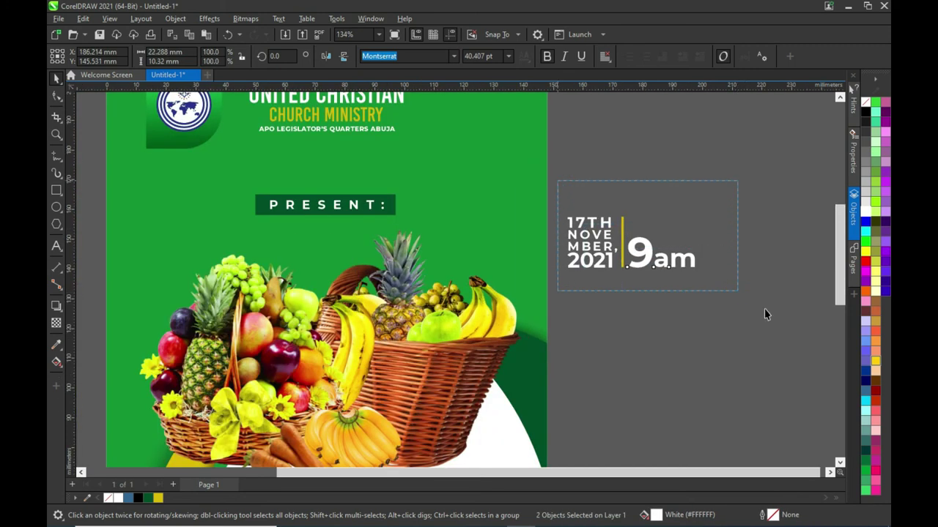
left_click_drag(698, 274, 662, 258)
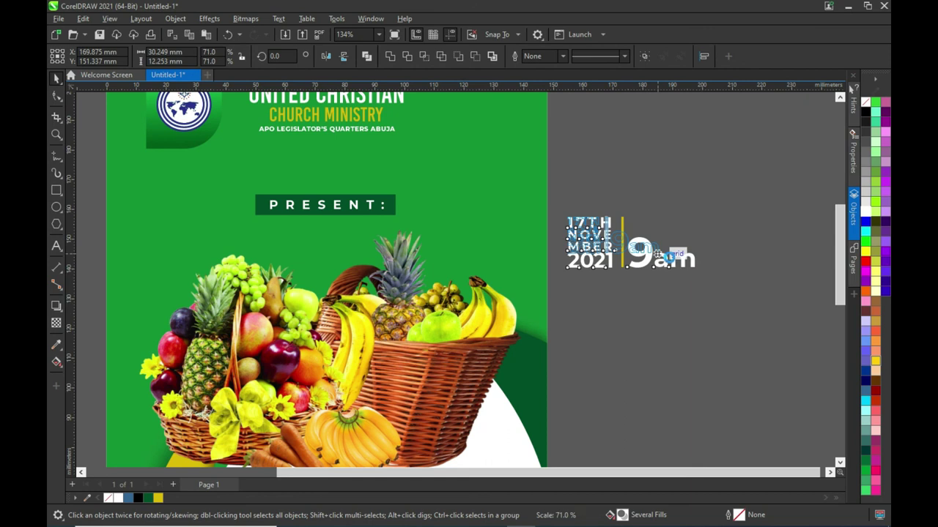
Step: Drop the stacked 17TH NOVEMBER 2021 and 9am block on the flyer beside PRESENT:
left_click_drag(610, 244, 473, 194)
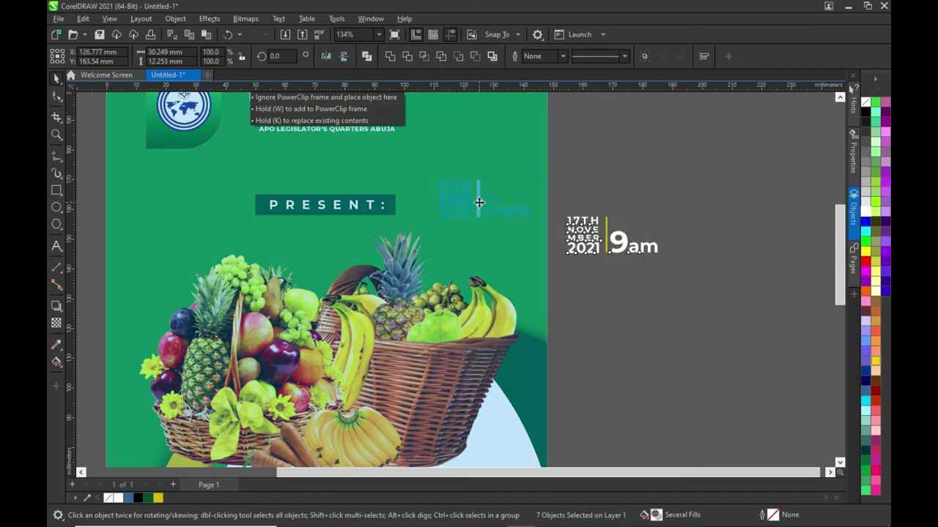
left_click_drag(478, 208, 476, 207)
scroll(663, 214, "down", 2)
left_click(658, 210)
mouse_move(631, 172)
left_mouse_down()
mouse_move(524, 227)
mouse_move(525, 185)
left_mouse_up()
key("Escape")
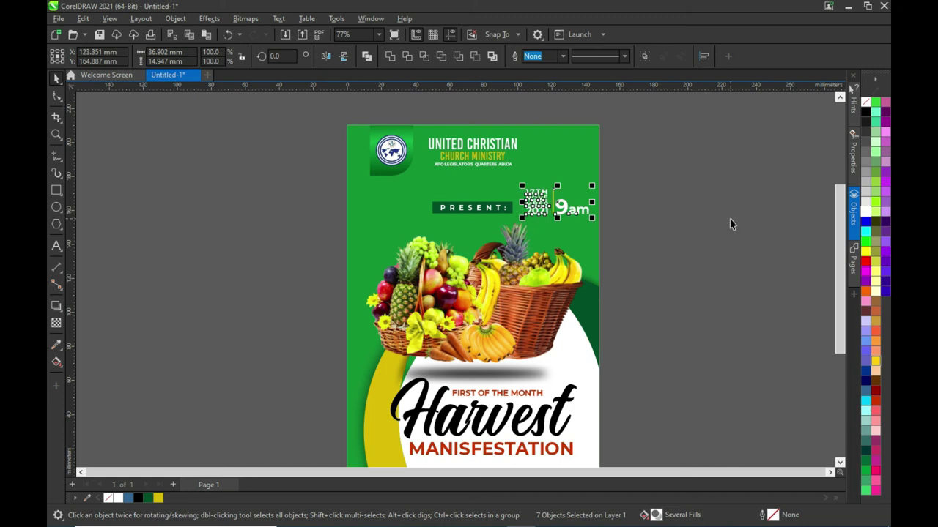
left_click(731, 240)
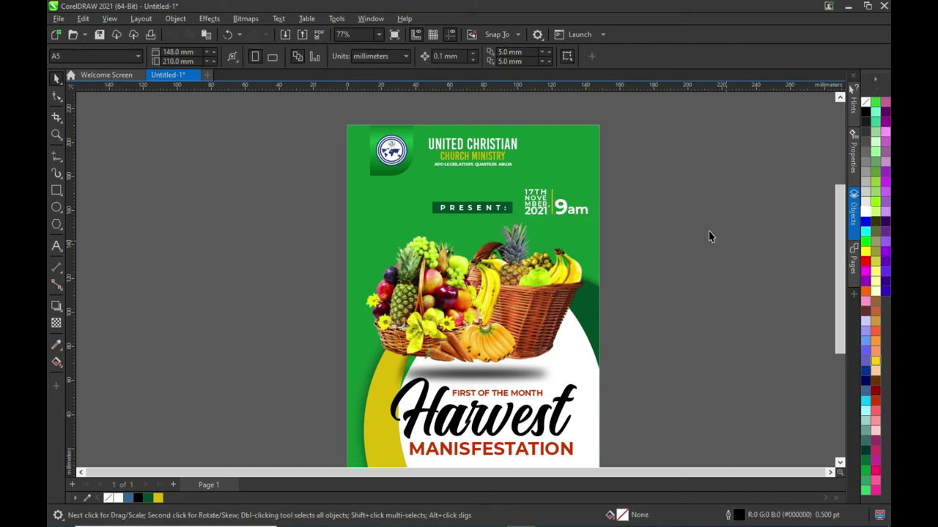
scroll(709, 236, "down", 1)
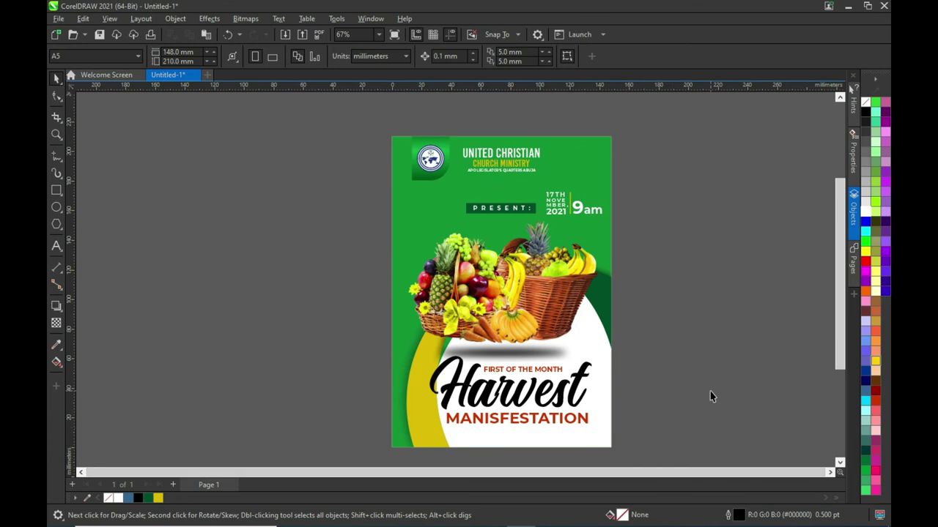
scroll(633, 420, "up", 1)
scroll(632, 409, "up", 1)
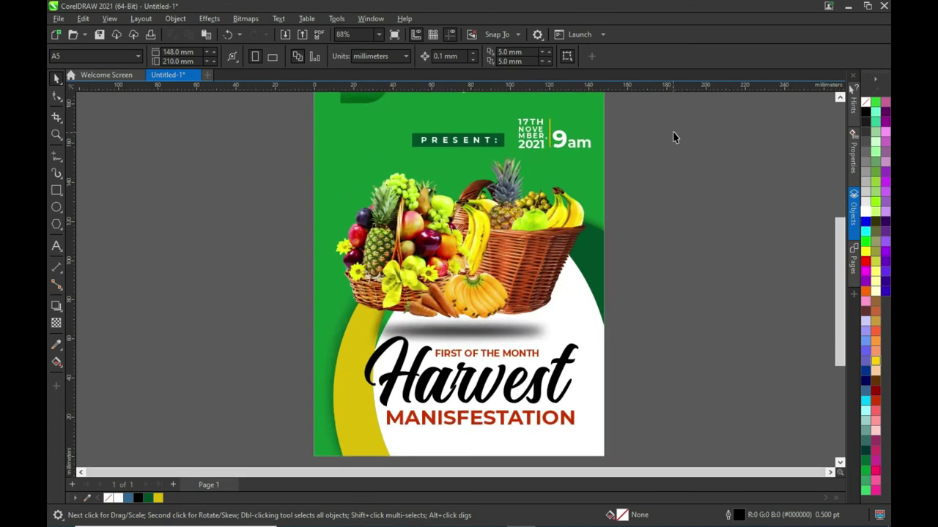
scroll(674, 143, "down", 1)
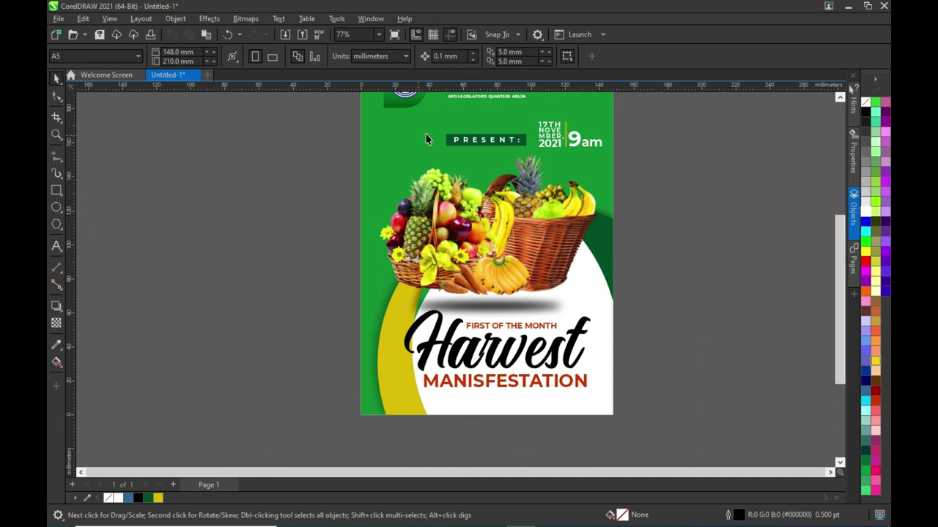
Step: Duplicate the PRESENT: text onto the canvas and retype it as the venue line
left_click_drag(483, 142, 476, 399)
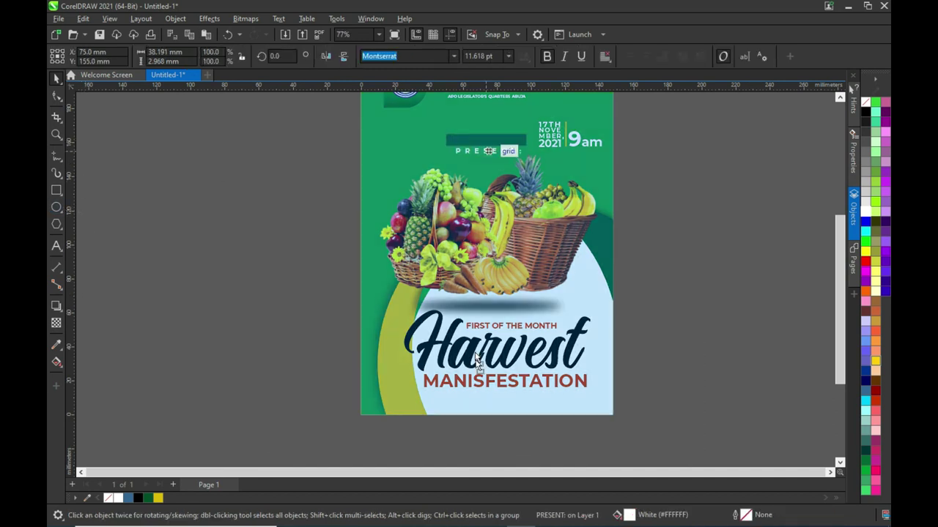
left_click_drag(187, 291, 238, 279)
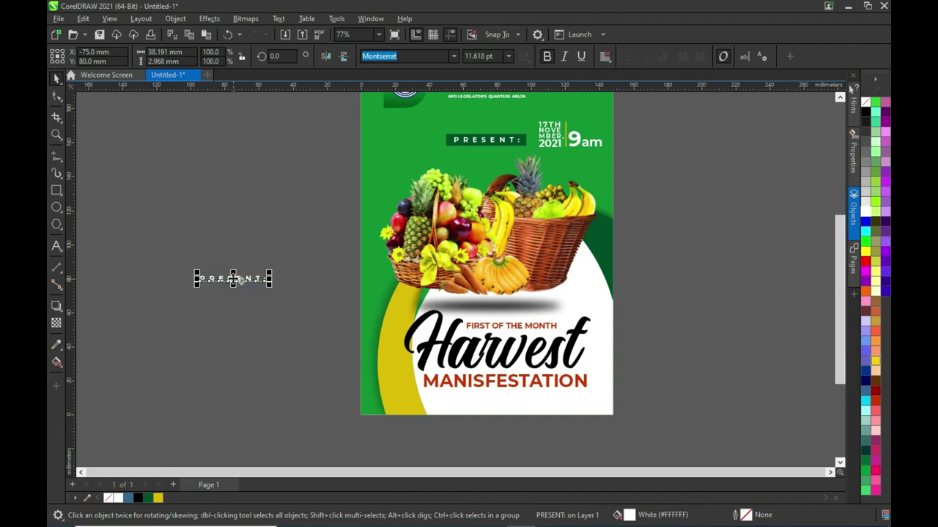
key("F8")
key("ctrl+a")
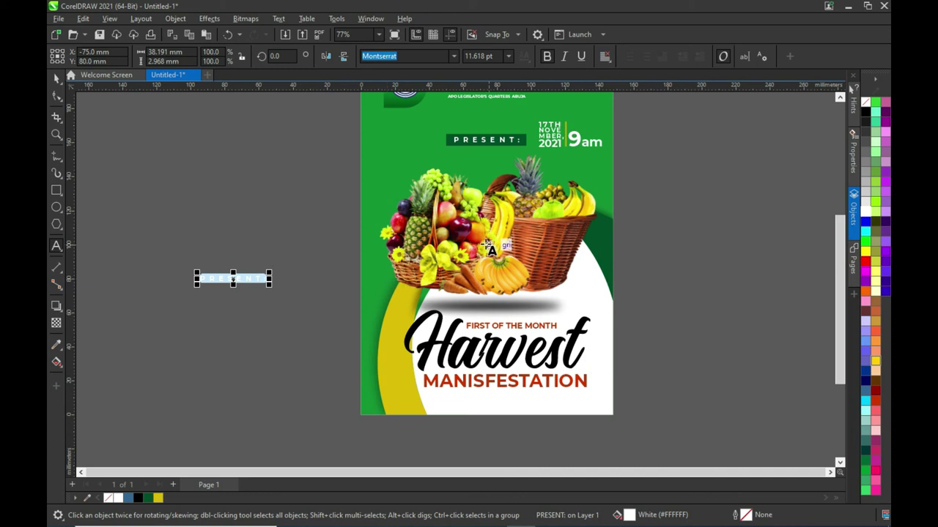
type("A T H E C H U R C H A U T D")
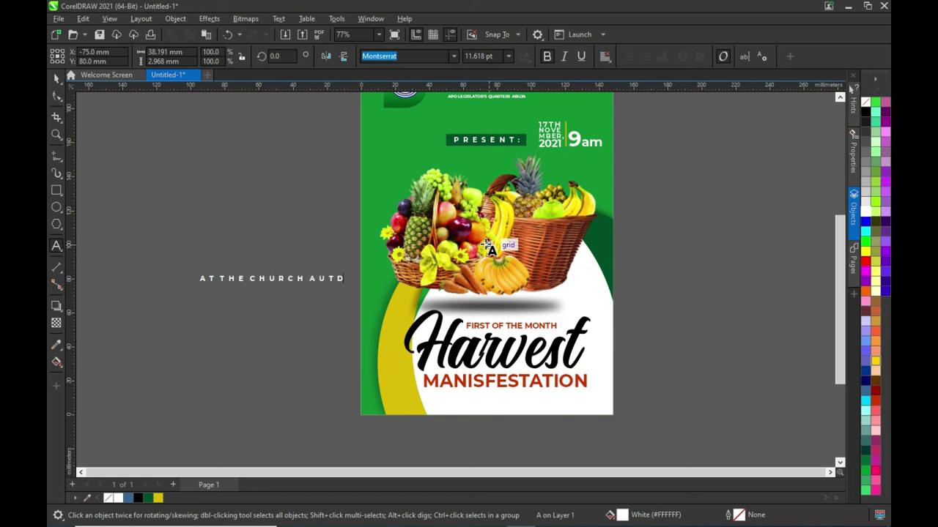
key("BackSpace")
key("BackSpace")
type("DITORIUM")
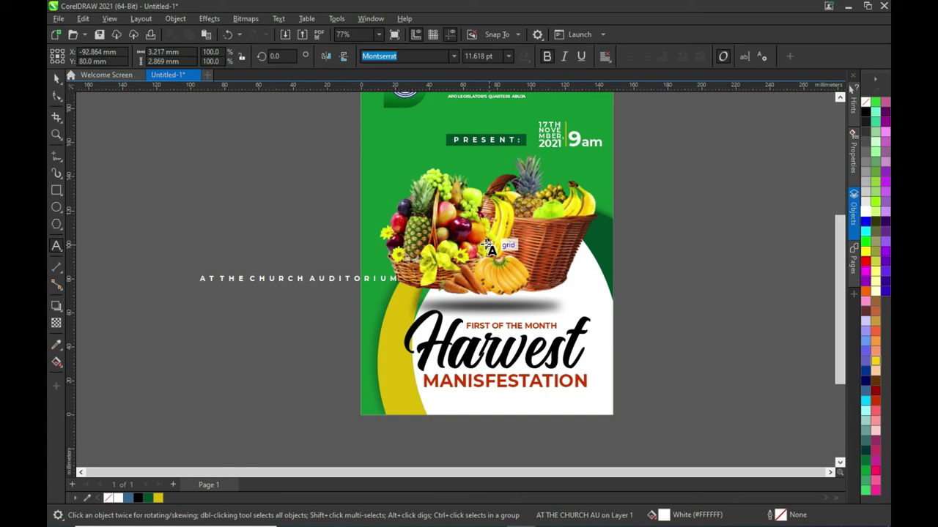
key("ctrl+space")
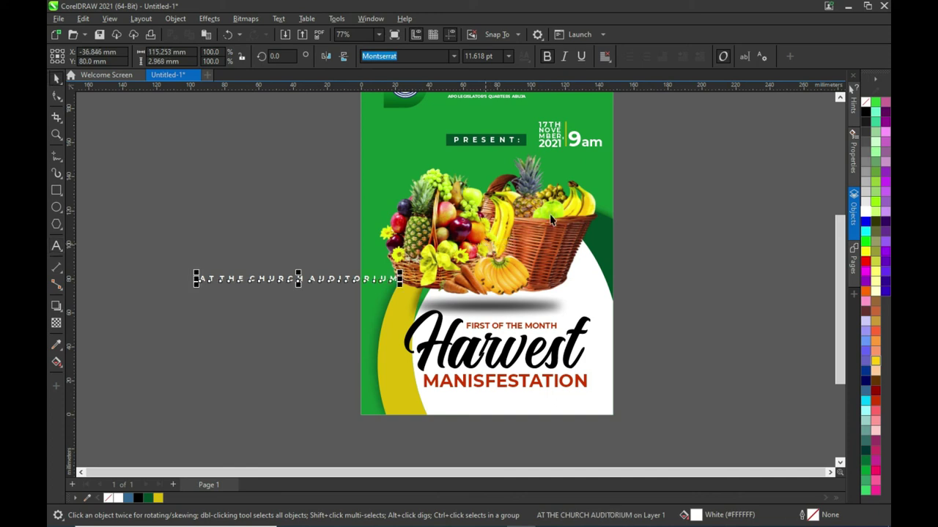
Step: Tighten the letter spacing of the AT THE CHURCH AUDITORIUM text
left_click(58, 96)
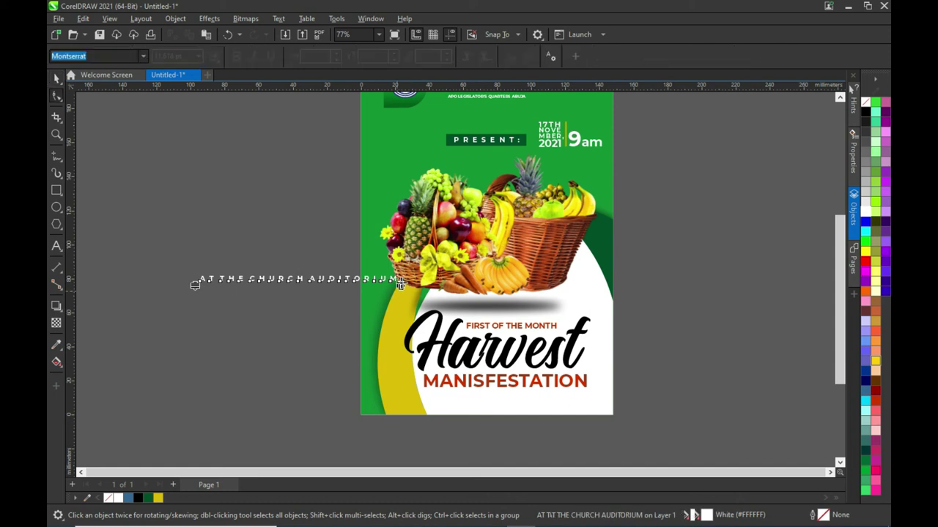
left_click_drag(400, 286, 335, 289)
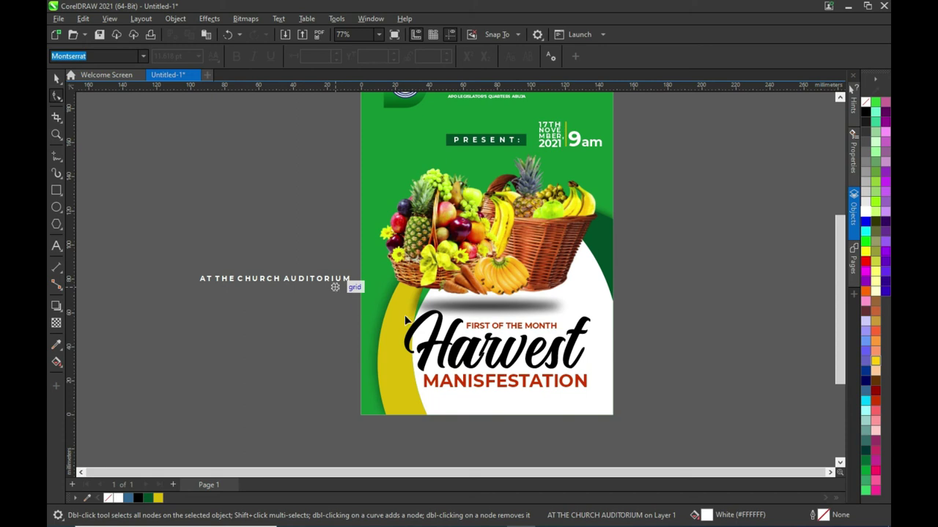
left_click_drag(335, 287, 335, 287)
left_click(57, 78)
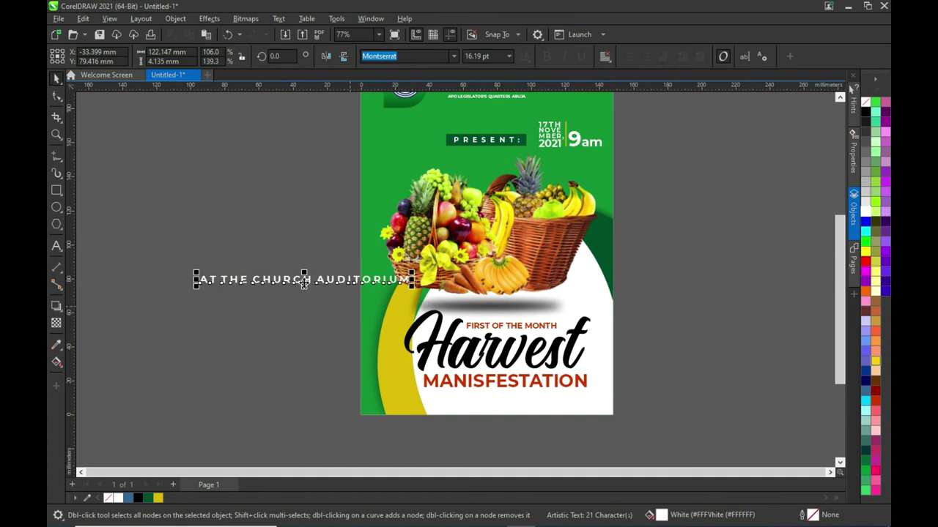
key("space")
Step: Recolour the venue line, shrink it, and place it beneath MANIFESTATION at the flyer bottom
left_click(305, 282)
left_click_drag(305, 292, 547, 415)
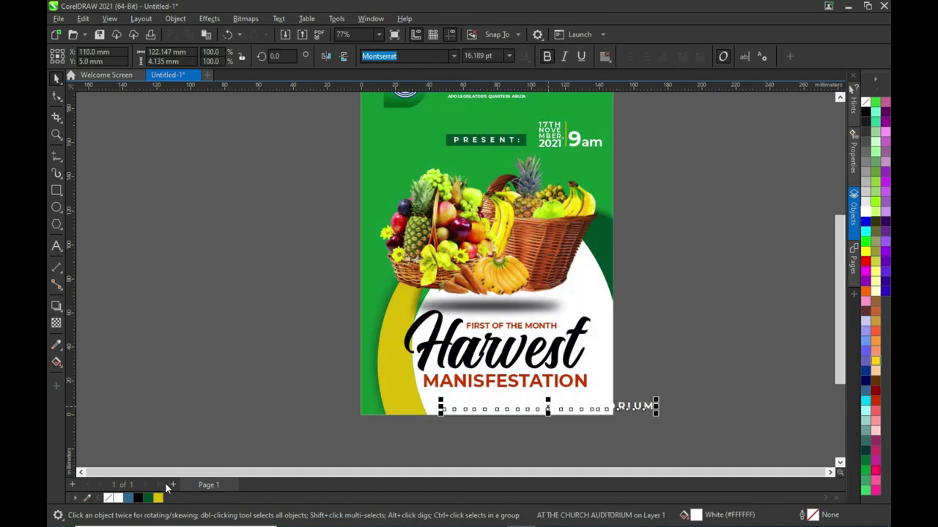
left_click(148, 499)
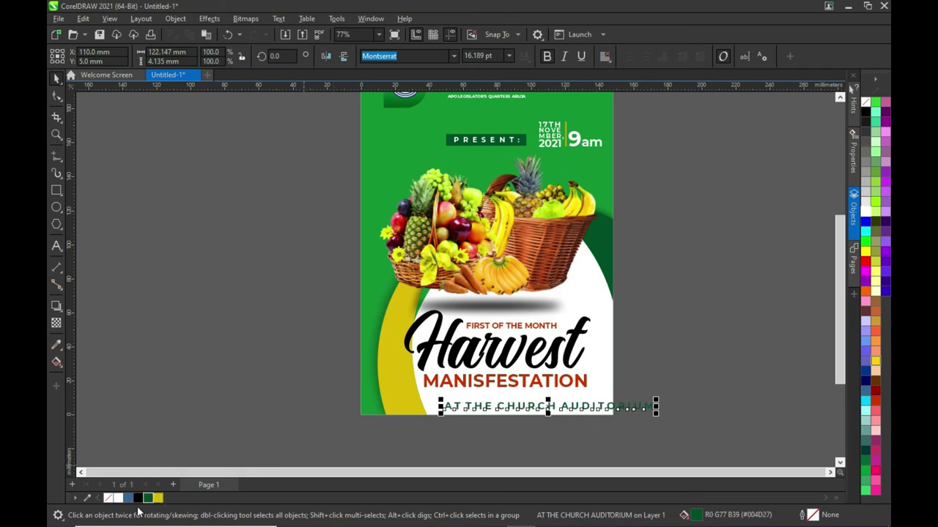
left_click_drag(655, 412, 575, 424)
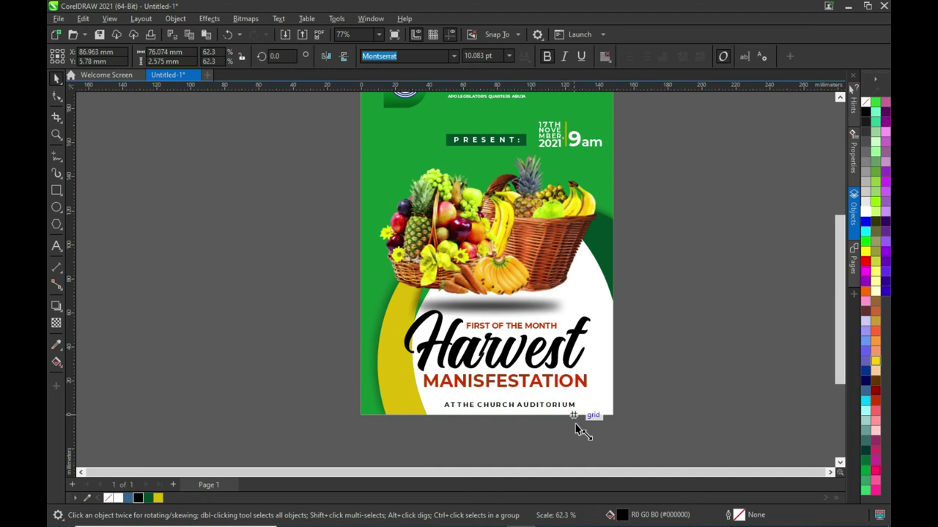
left_click_drag(508, 405, 502, 404)
key("Escape")
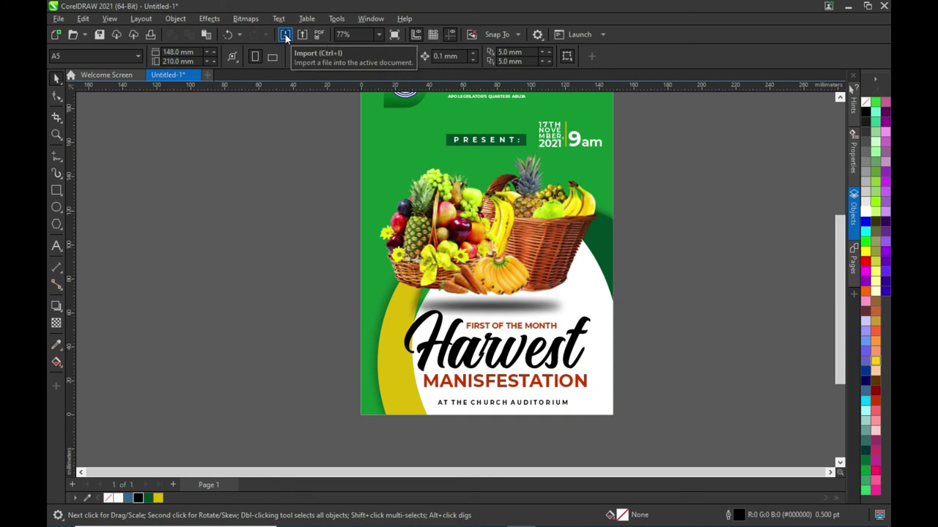
Step: Place the imported location-pin PNG, enlarge it and move it beside the page
scroll(719, 374, "down", 1)
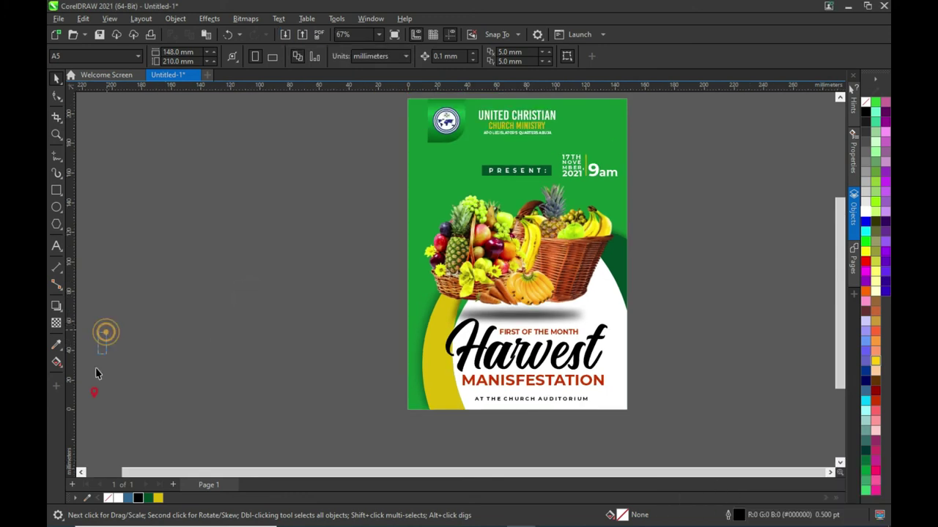
left_click(93, 393)
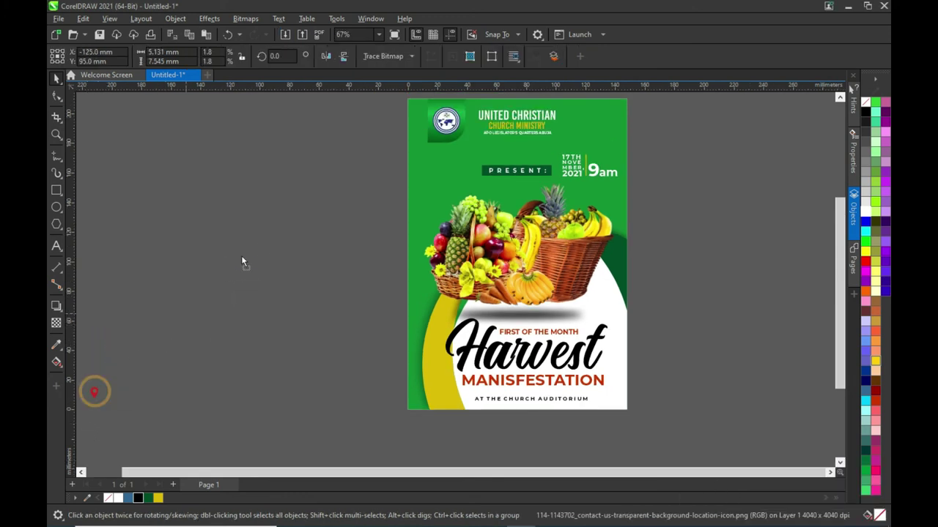
left_click_drag(284, 249, 366, 360)
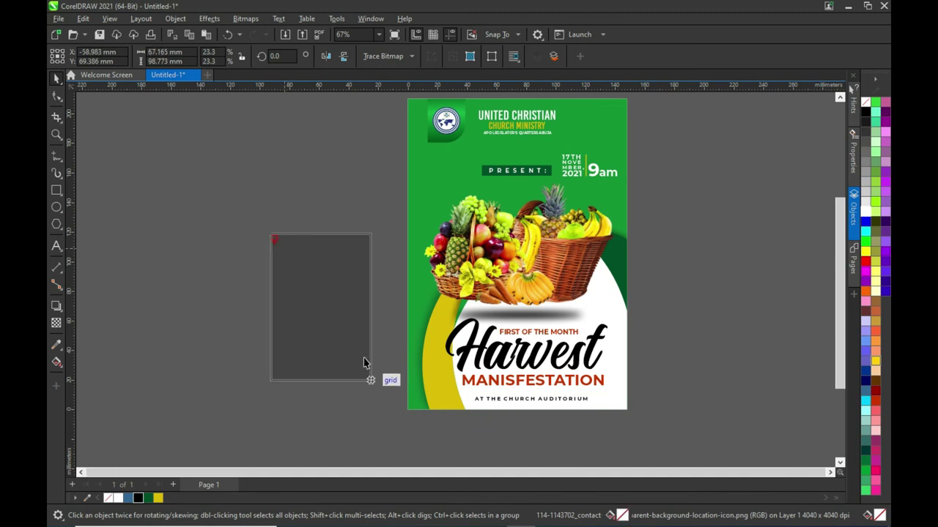
left_click_drag(321, 281, 305, 255)
left_click(379, 130)
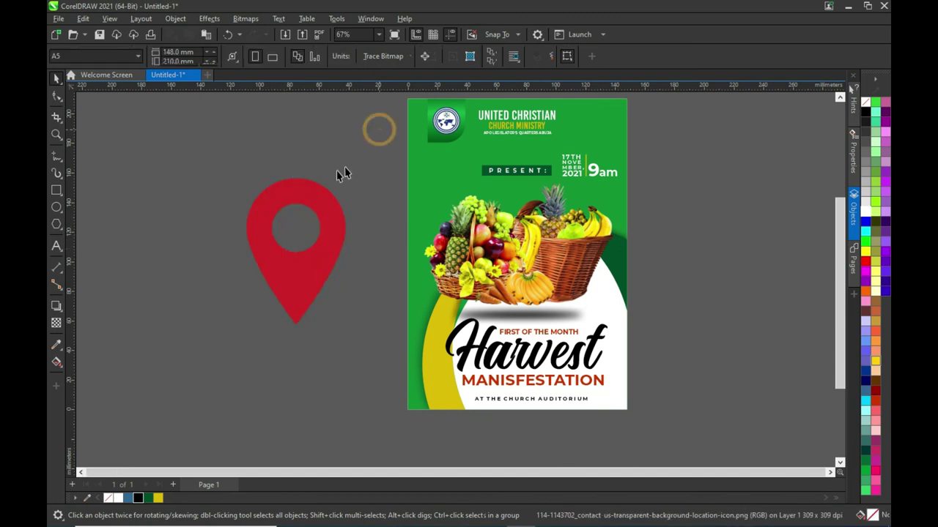
Step: Trace the pin image with Outline Trace > Line Art
left_click(313, 188)
left_click(406, 56)
mouse_move(398, 97)
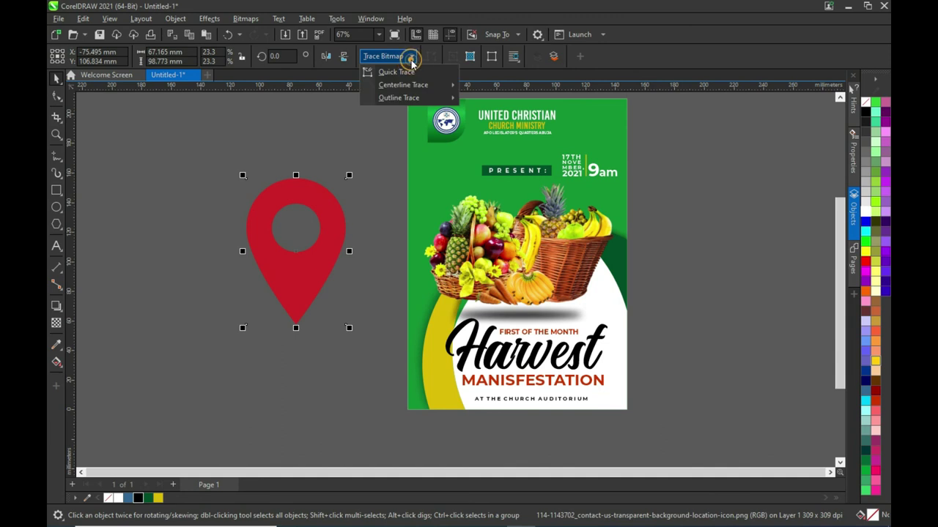
left_click(513, 100)
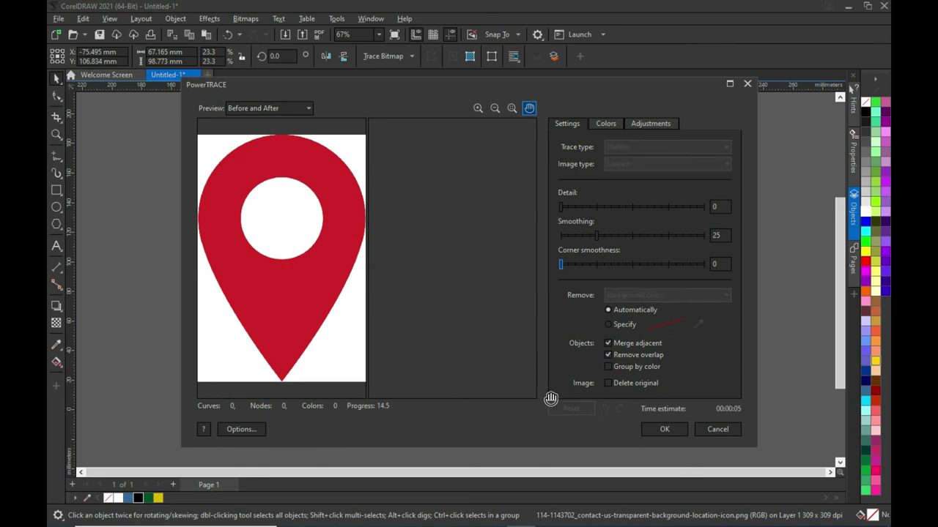
Step: Accept the PowerTRACE result and delete the original pin bitmap, keeping the vector pin
left_click(647, 430)
left_click(281, 265)
left_click_drag(281, 265, 190, 320)
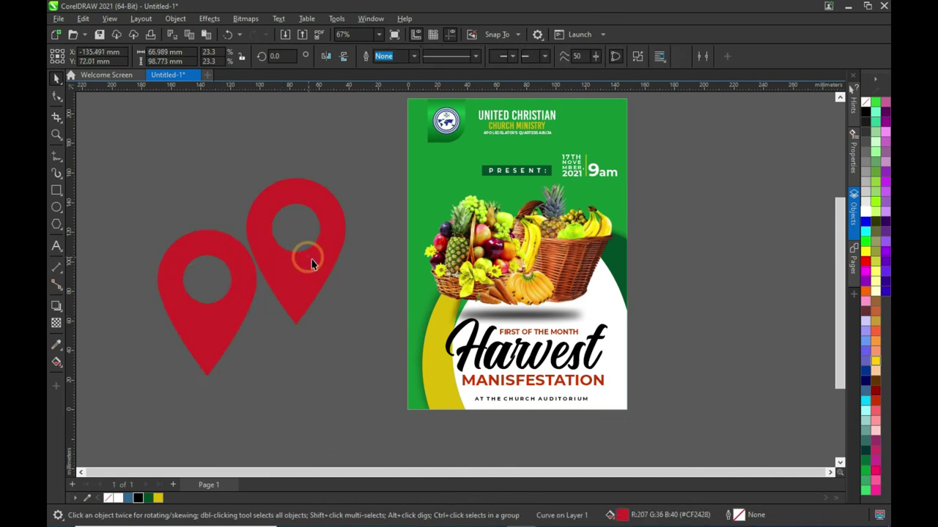
left_click(311, 259)
key("Delete")
Step: Fill the traced pin black, shrink it to icon size and move it toward the venue line
left_click(217, 332)
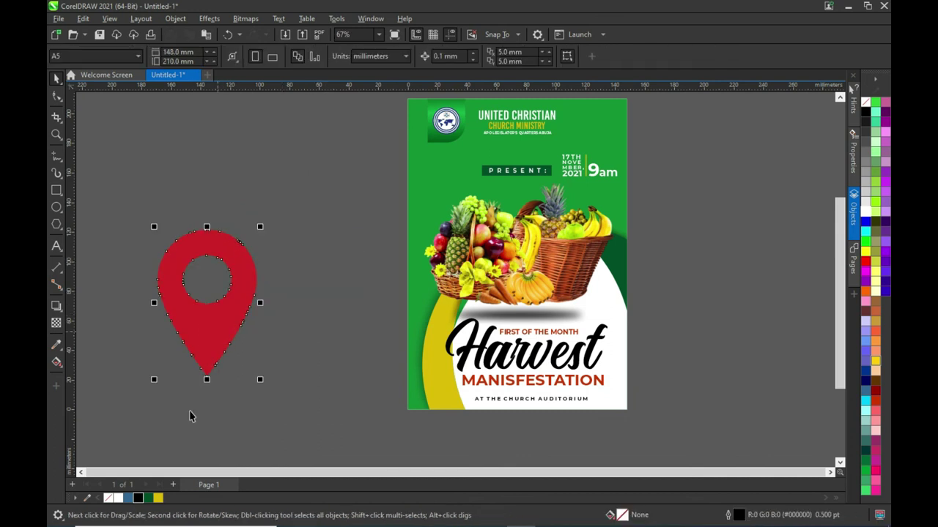
left_click(138, 499)
left_click_drag(154, 381, 238, 259)
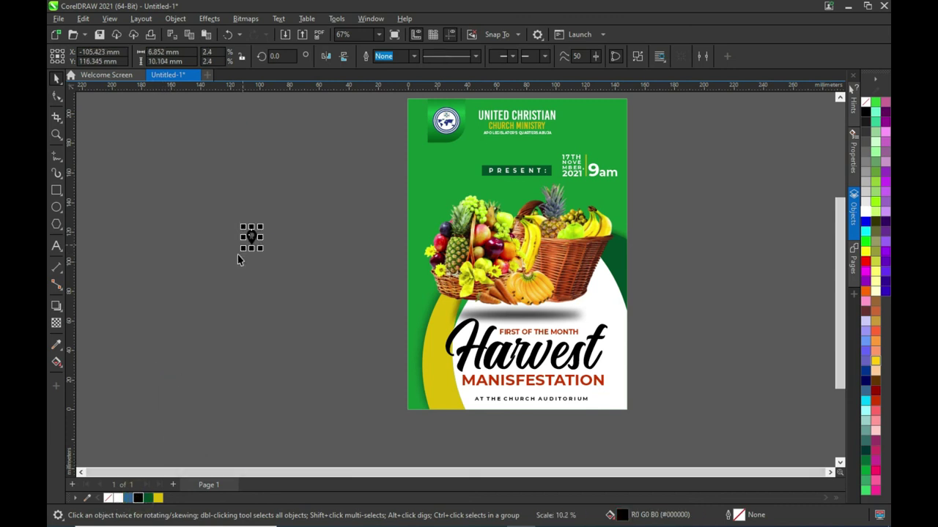
mouse_move(251, 236)
left_mouse_down()
mouse_move(475, 404)
mouse_move(463, 410)
left_mouse_up()
Step: Fine-tune the pin's size and position just left of AT THE CHURCH AUDITORIUM
scroll(463, 410, "up", 1)
scroll(463, 412, "up", 2)
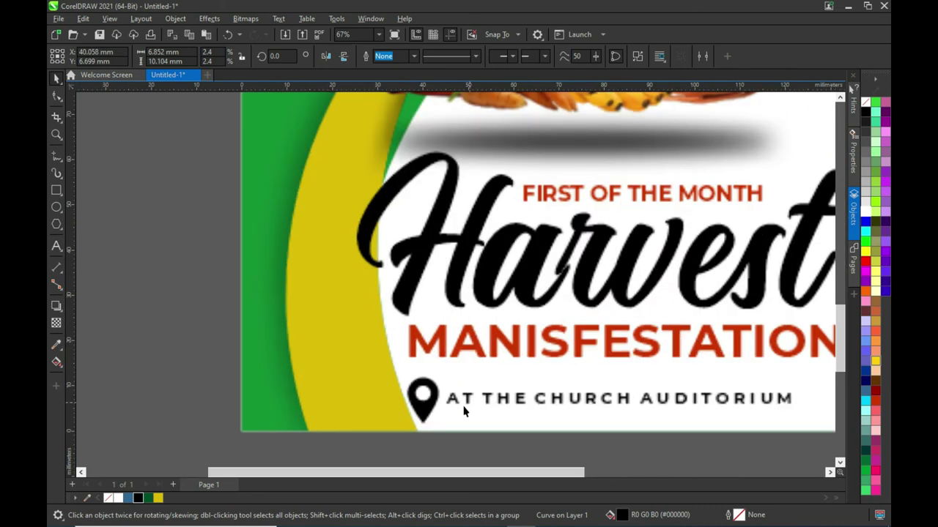
scroll(432, 388, "up", 3)
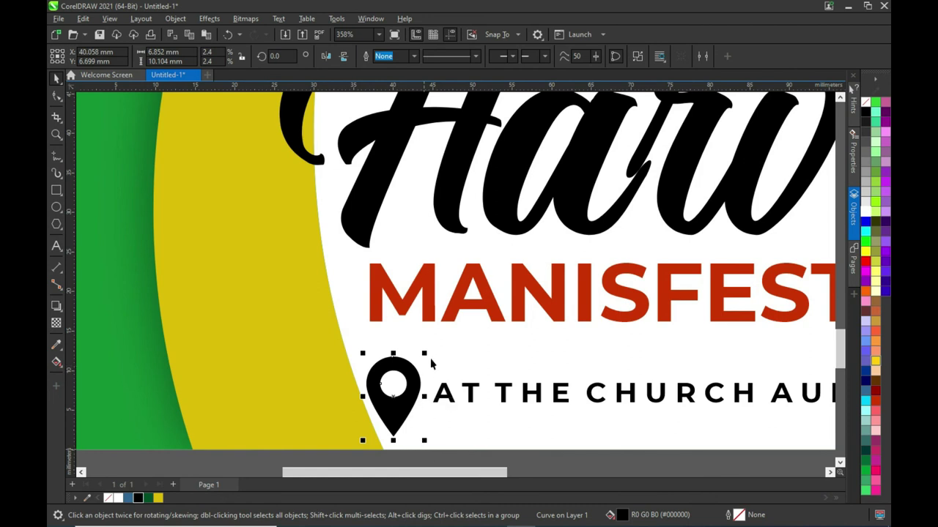
mouse_move(427, 356)
left_mouse_down()
mouse_move(399, 389)
mouse_move(395, 410)
mouse_move(405, 403)
left_mouse_up()
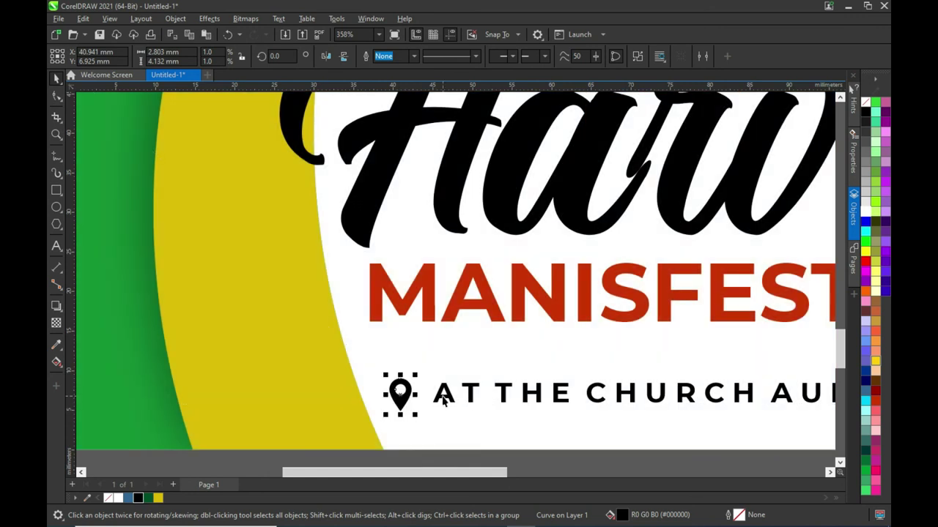
key("shift+F4")
left_click(279, 369)
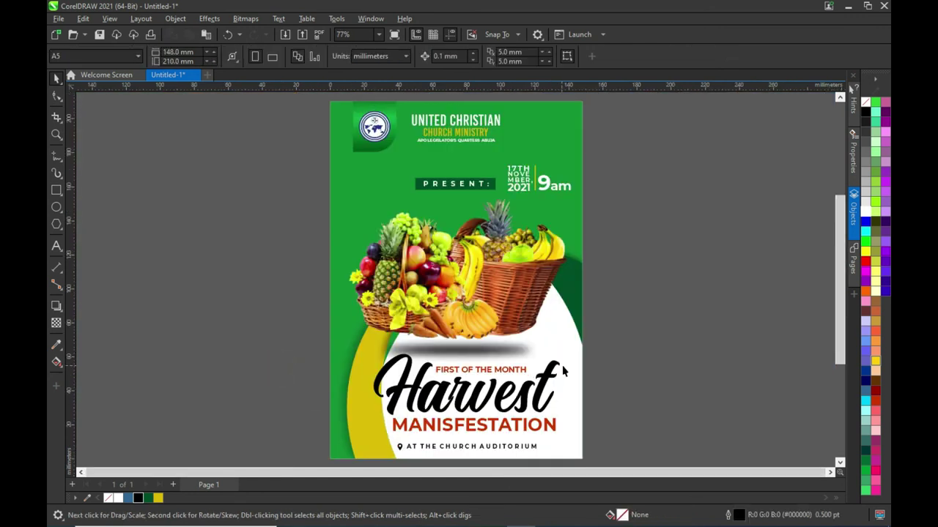
scroll(578, 375, "down", 1)
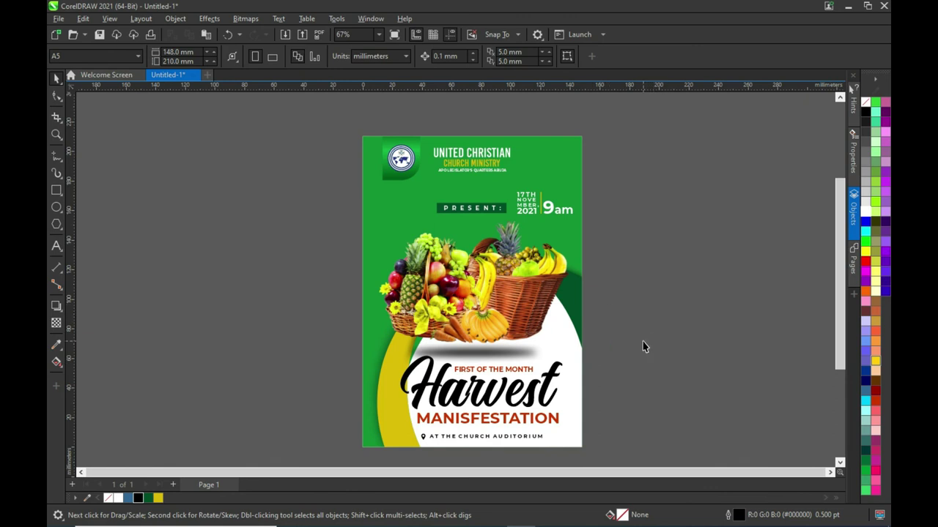